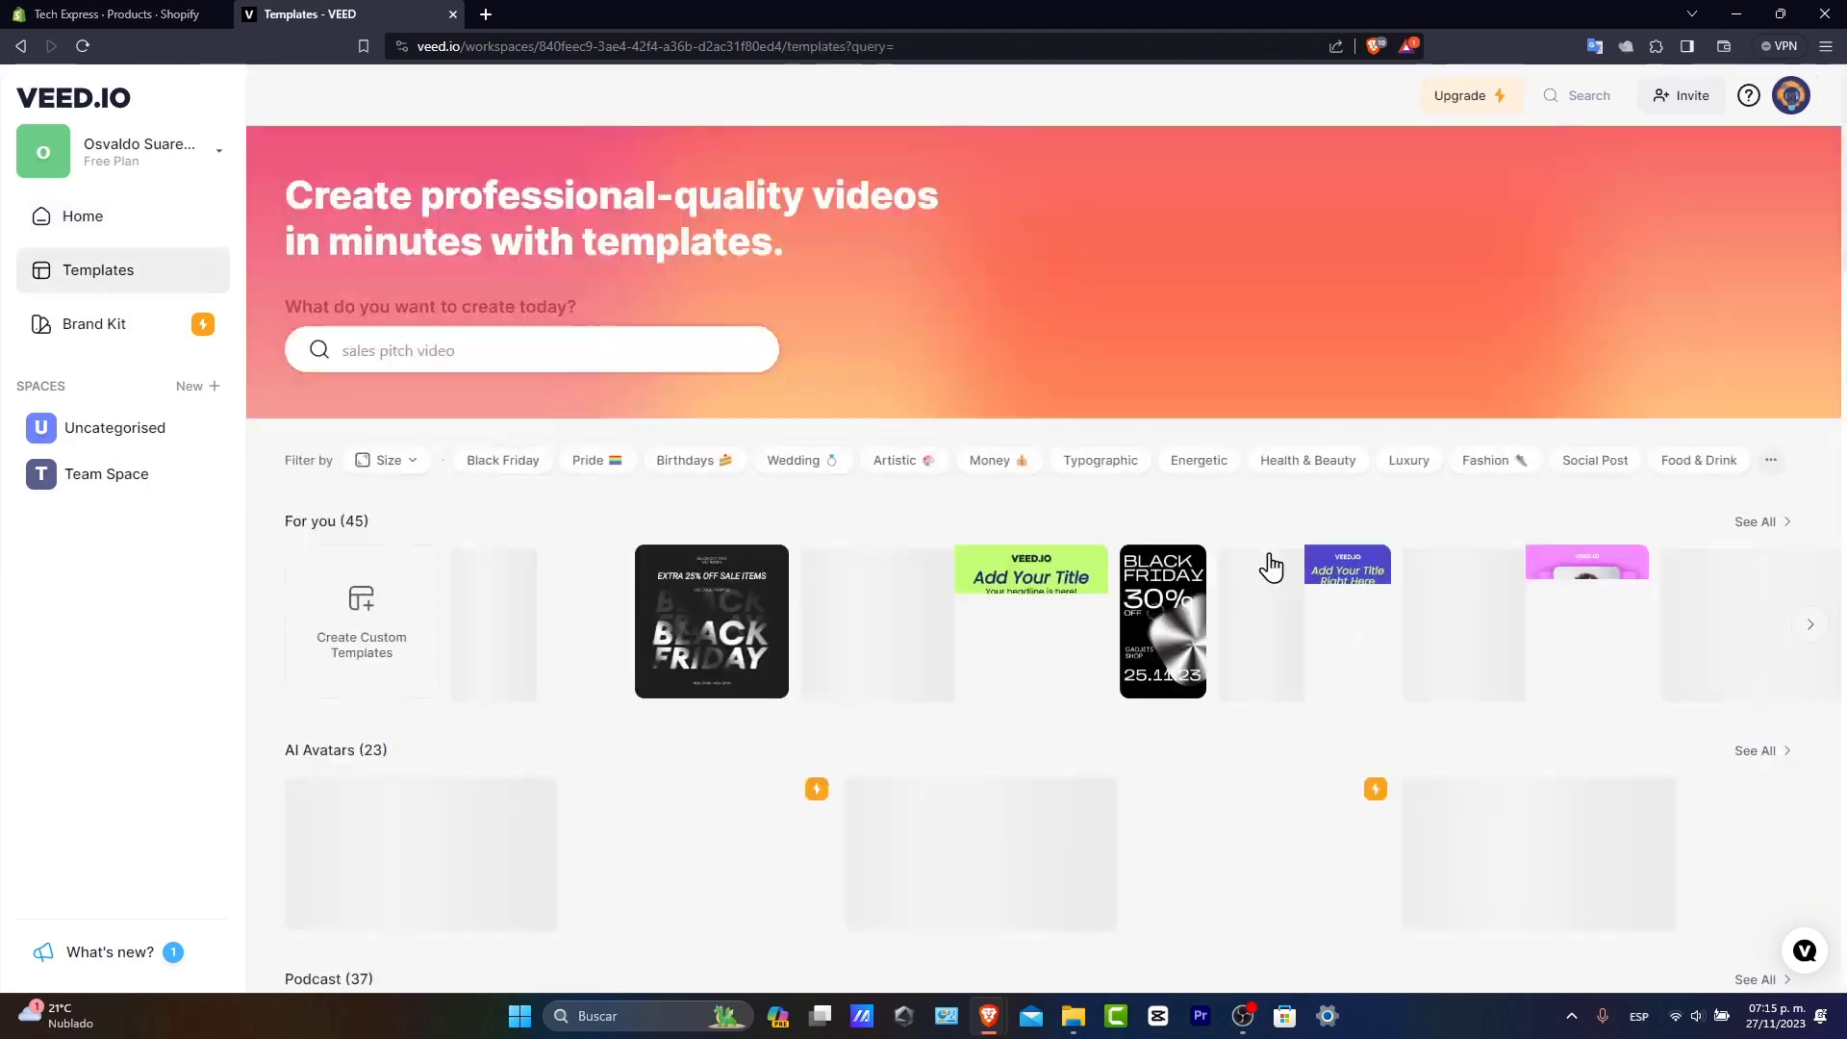
- Browse the template gallery's categories, from AI Avatars and Podcast through Social, News & Media and Seasonal Events
scroll(1270, 567, down, 3)
scroll(1270, 569, down, 3)
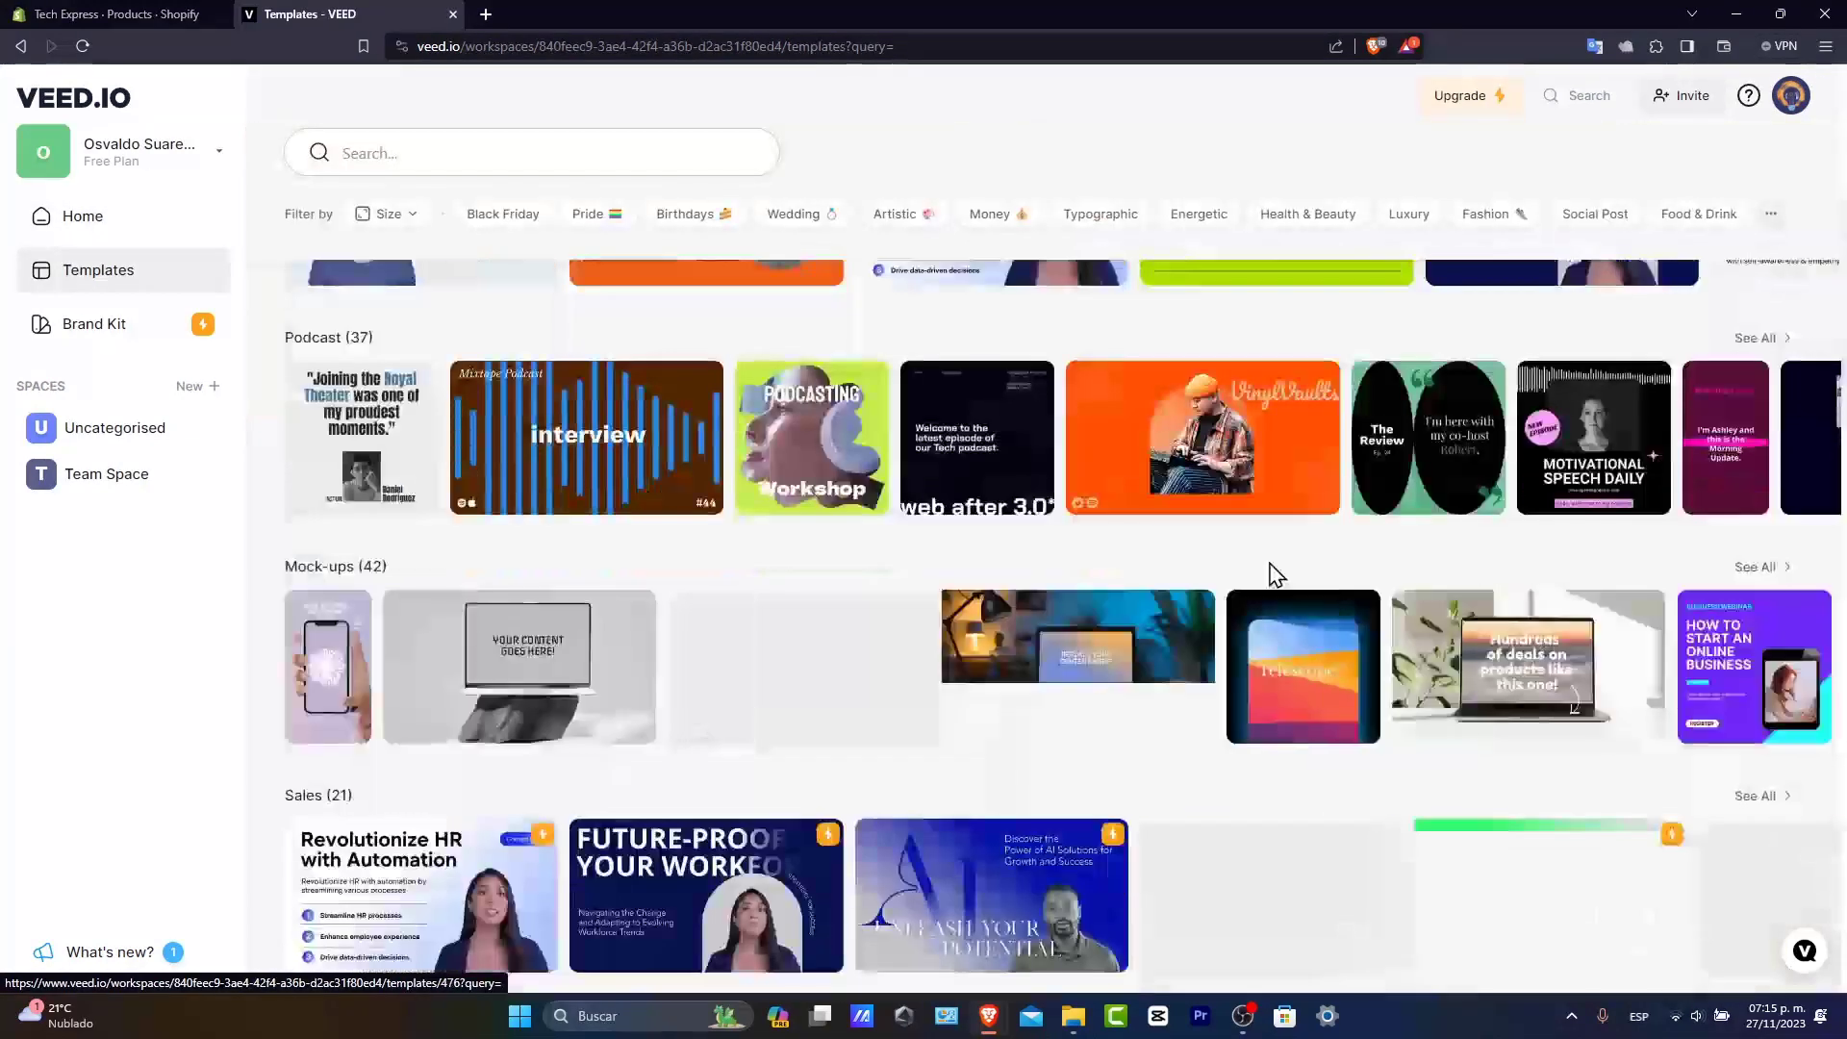
scroll(1270, 569, down, 3)
scroll(1275, 589, down, 5)
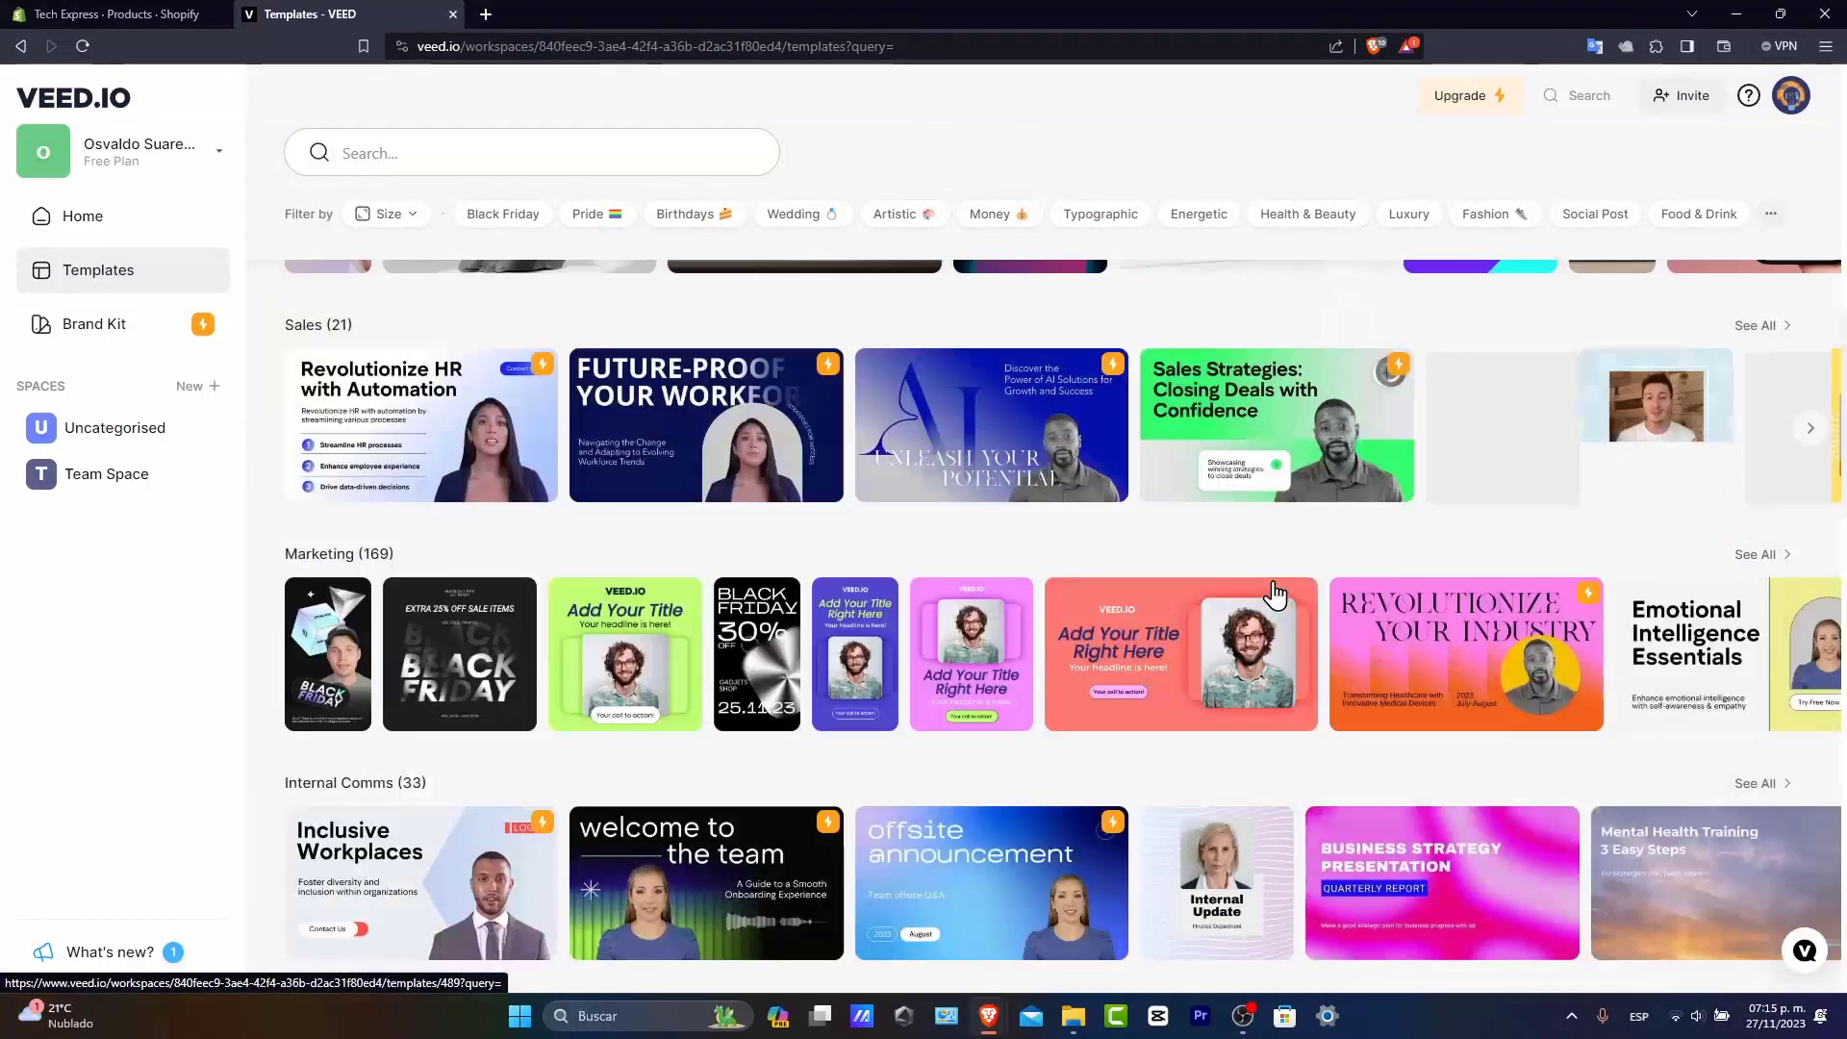
scroll(1277, 599, down, 3)
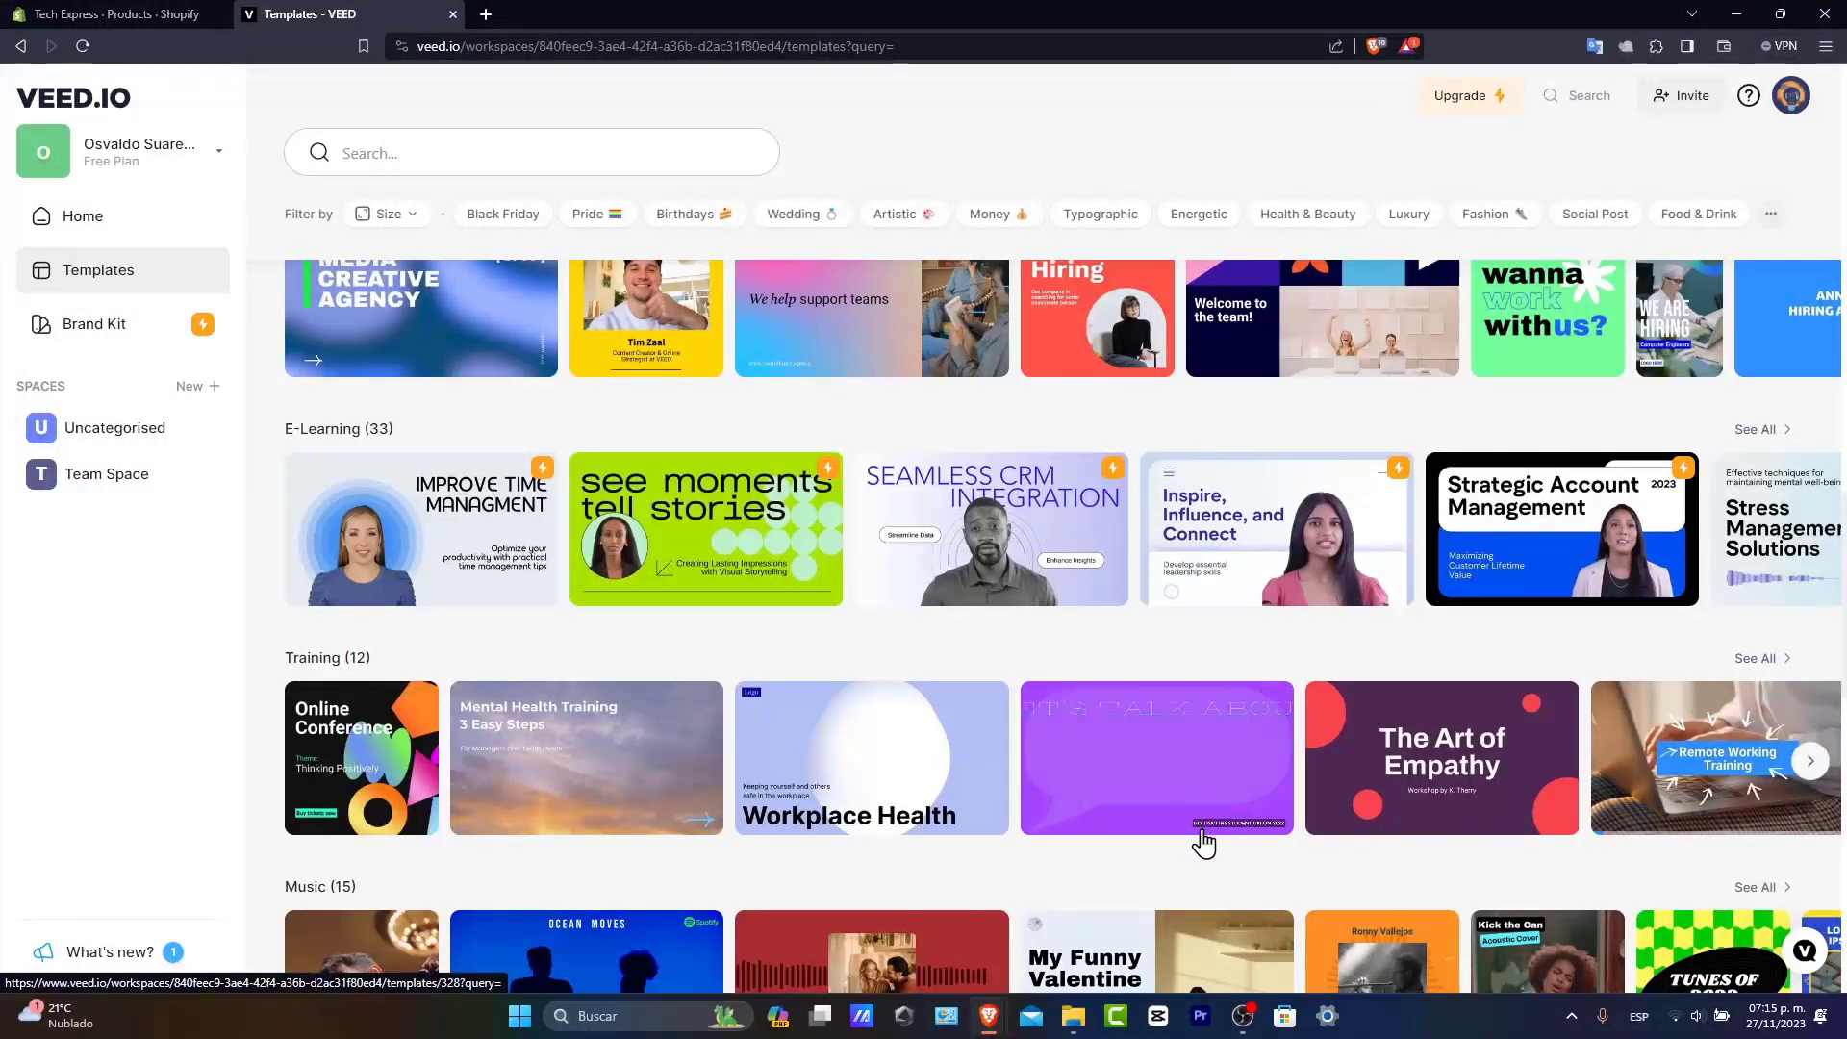
scroll(1208, 875, down, 1)
scroll(1209, 876, down, 3)
scroll(1217, 885, down, 3)
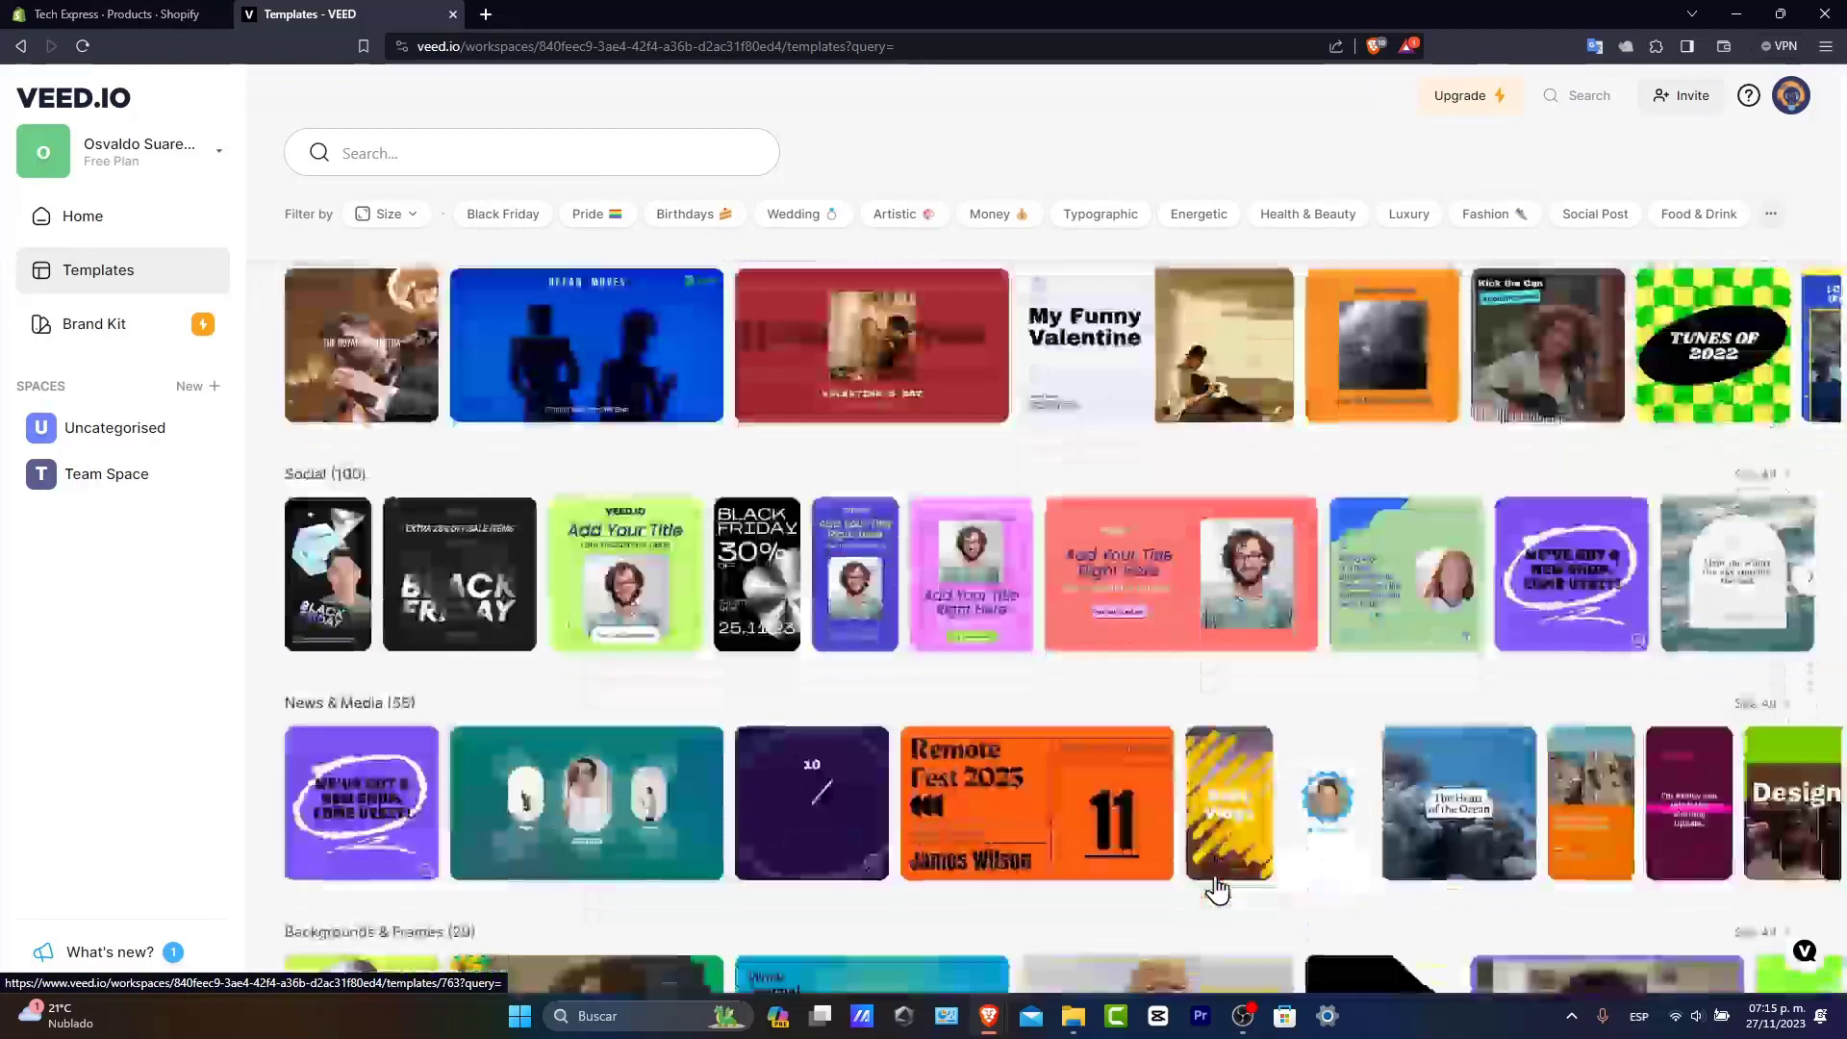
scroll(1217, 885, up, 3)
scroll(1217, 886, down, 3)
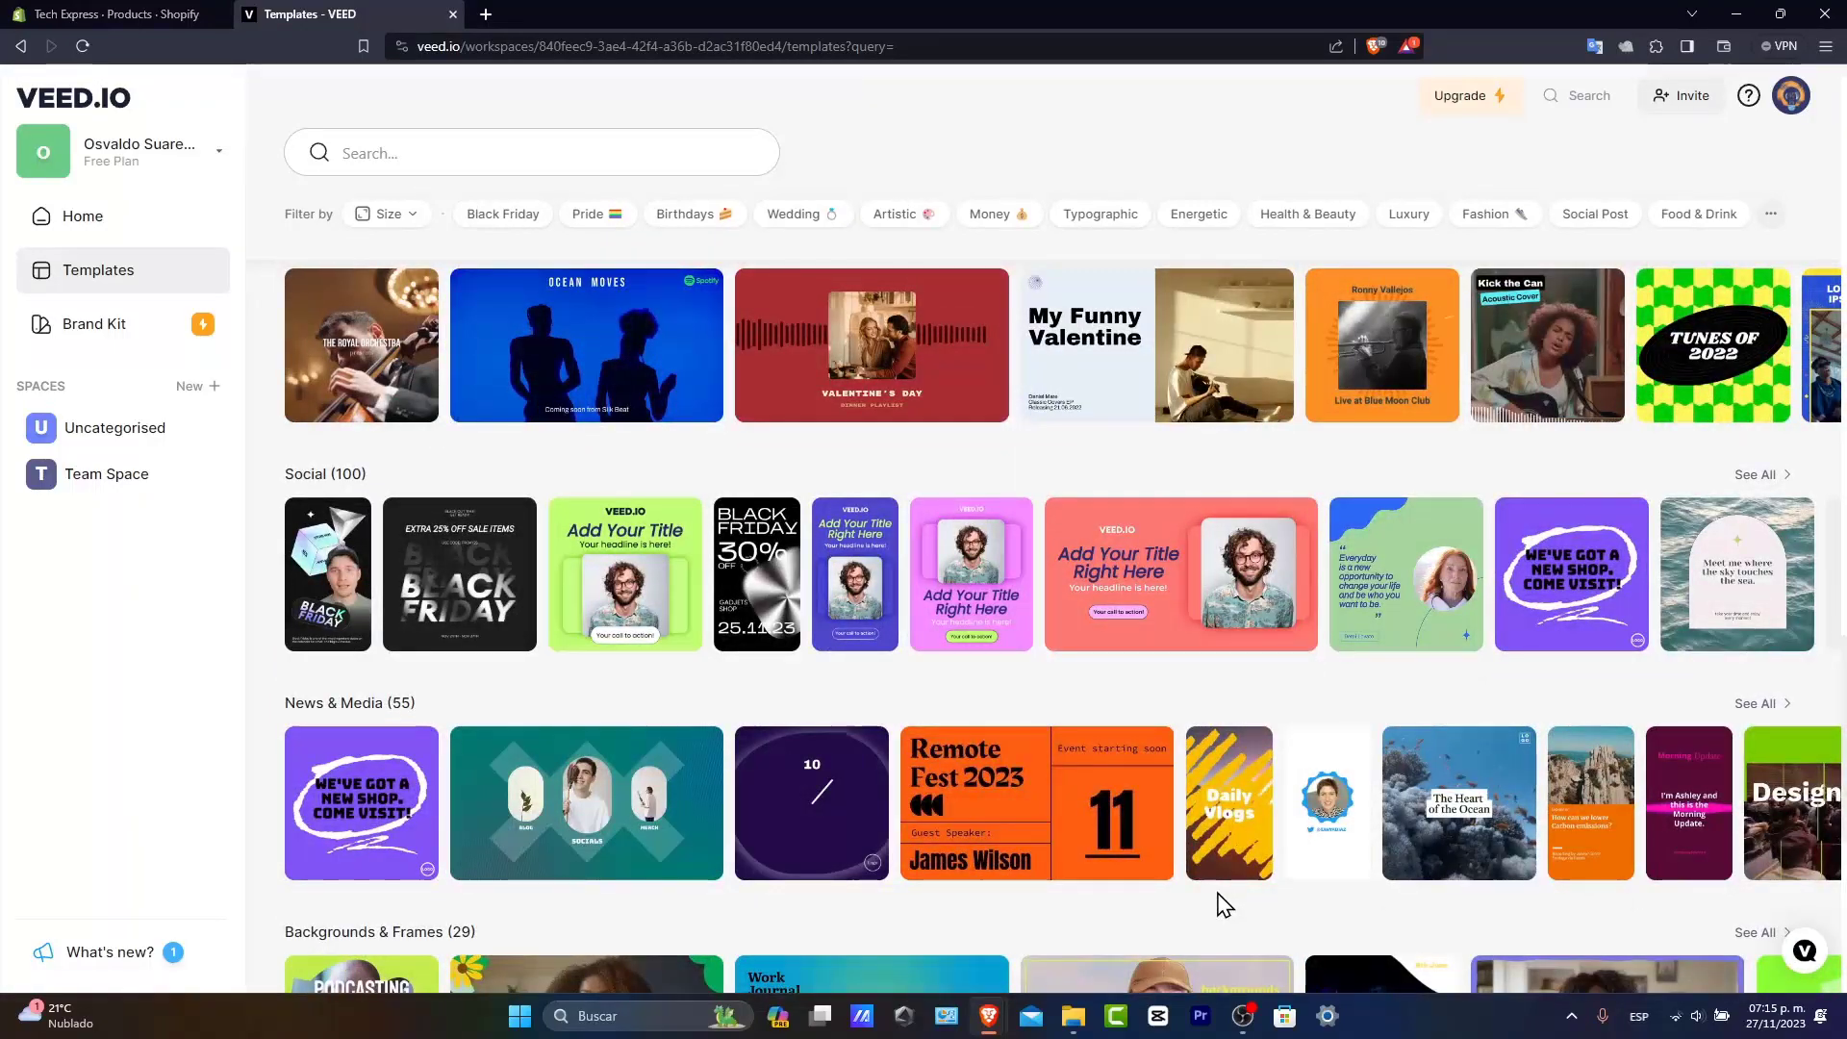
scroll(1222, 905, down, 3)
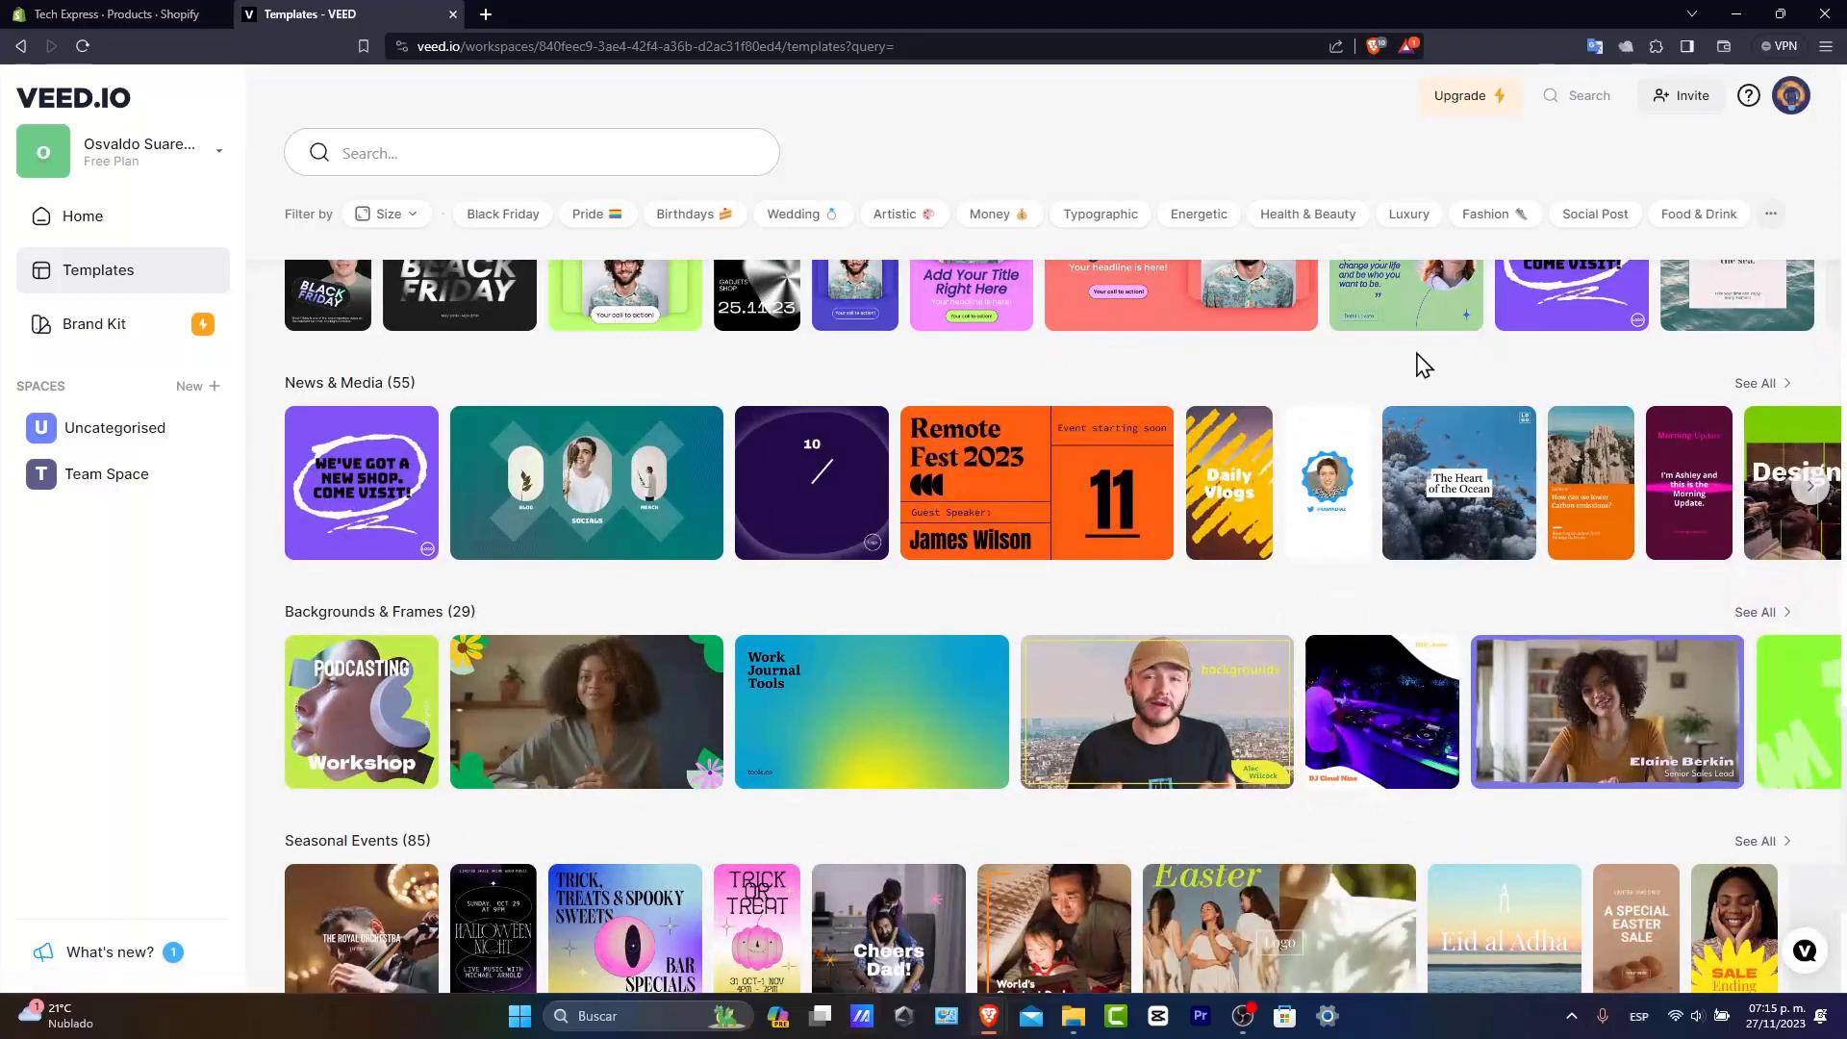
- Open the account settings to review the profile details and marketing preferences, and close them
click(1786, 106)
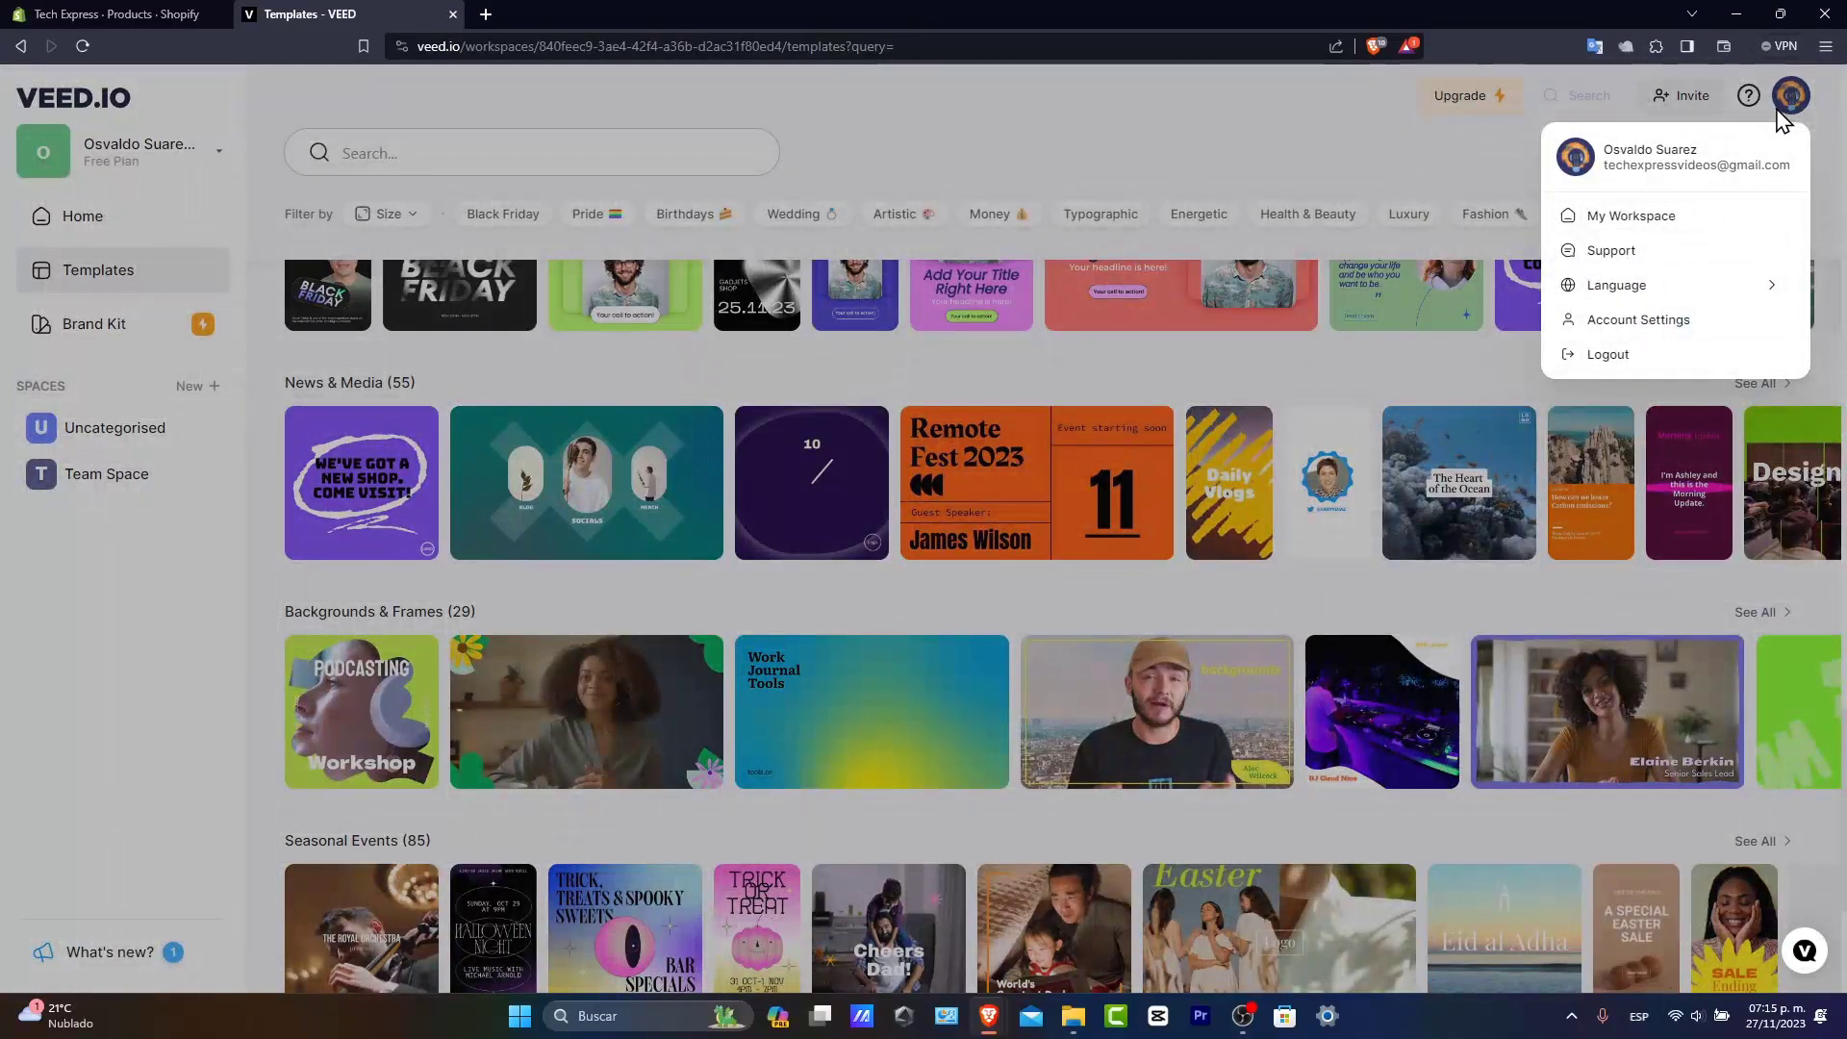
click(1650, 320)
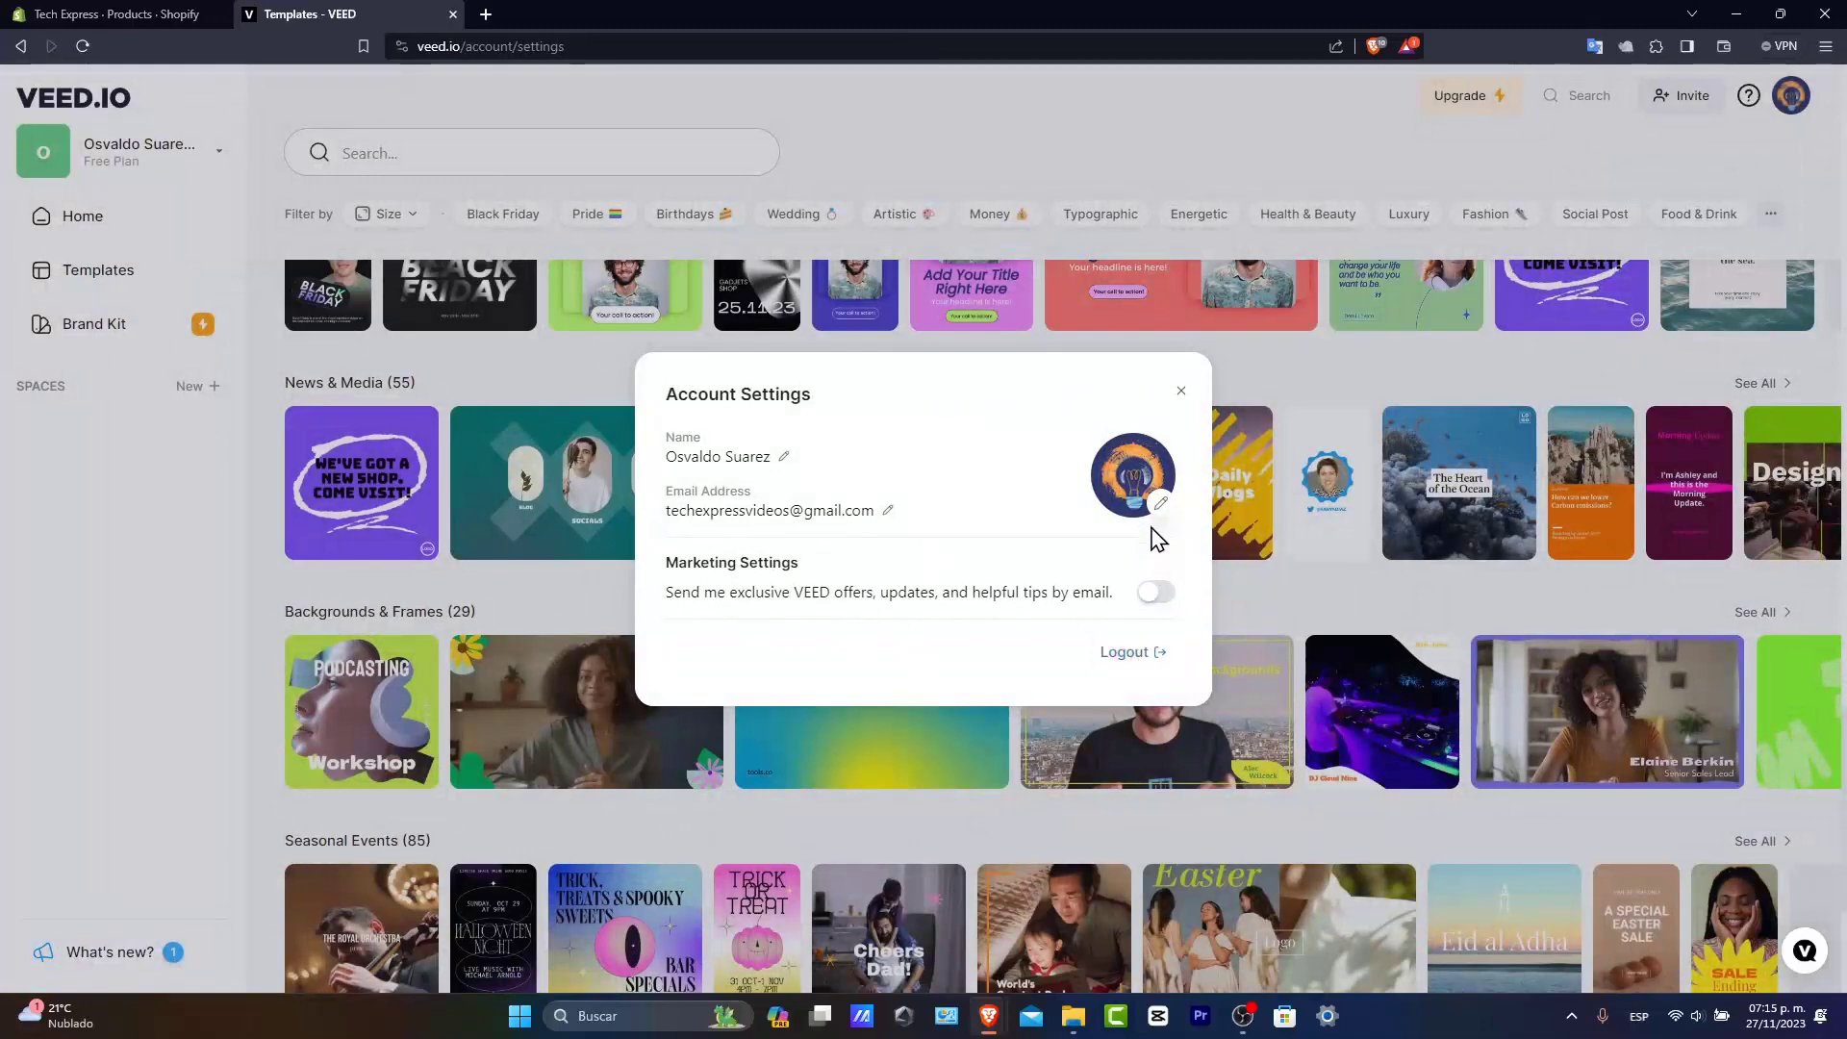
click(1183, 394)
- Look through the remaining template categories down to Personal Messages and return to the gallery's beginning
scroll(1194, 452, down, 4)
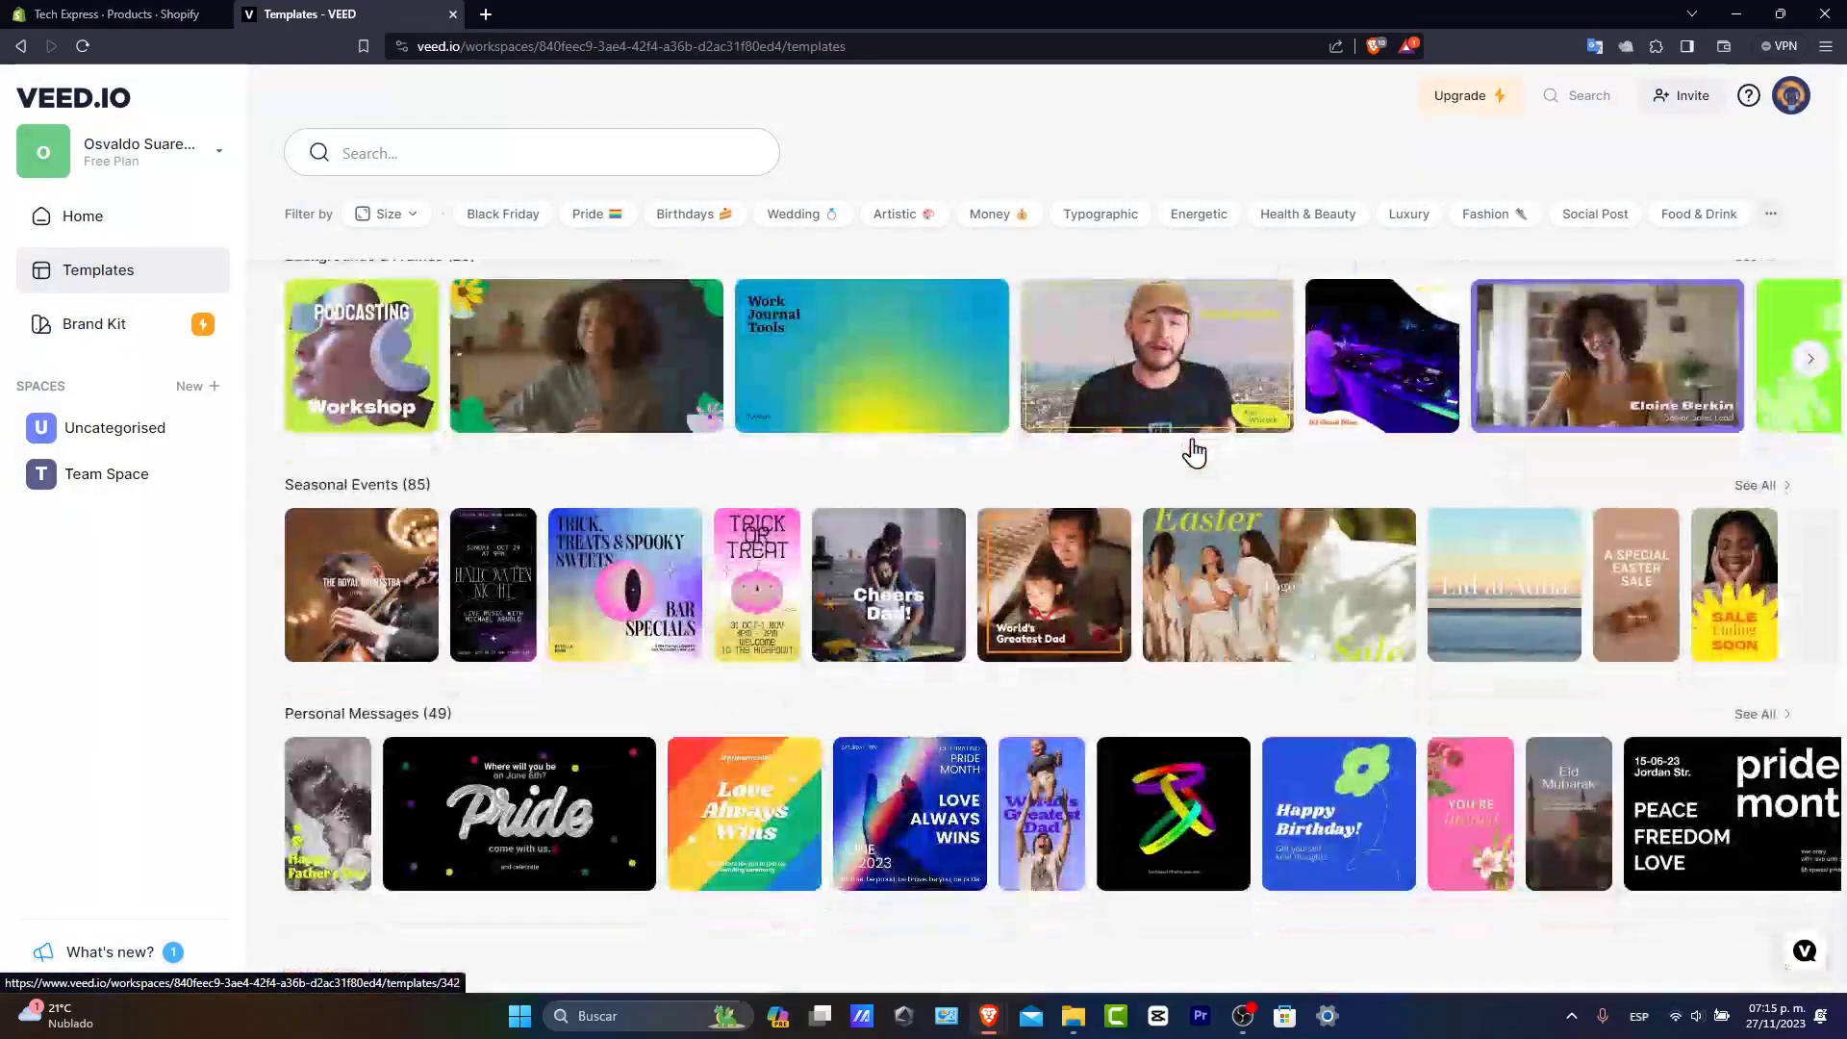
scroll(1189, 529, down, 10)
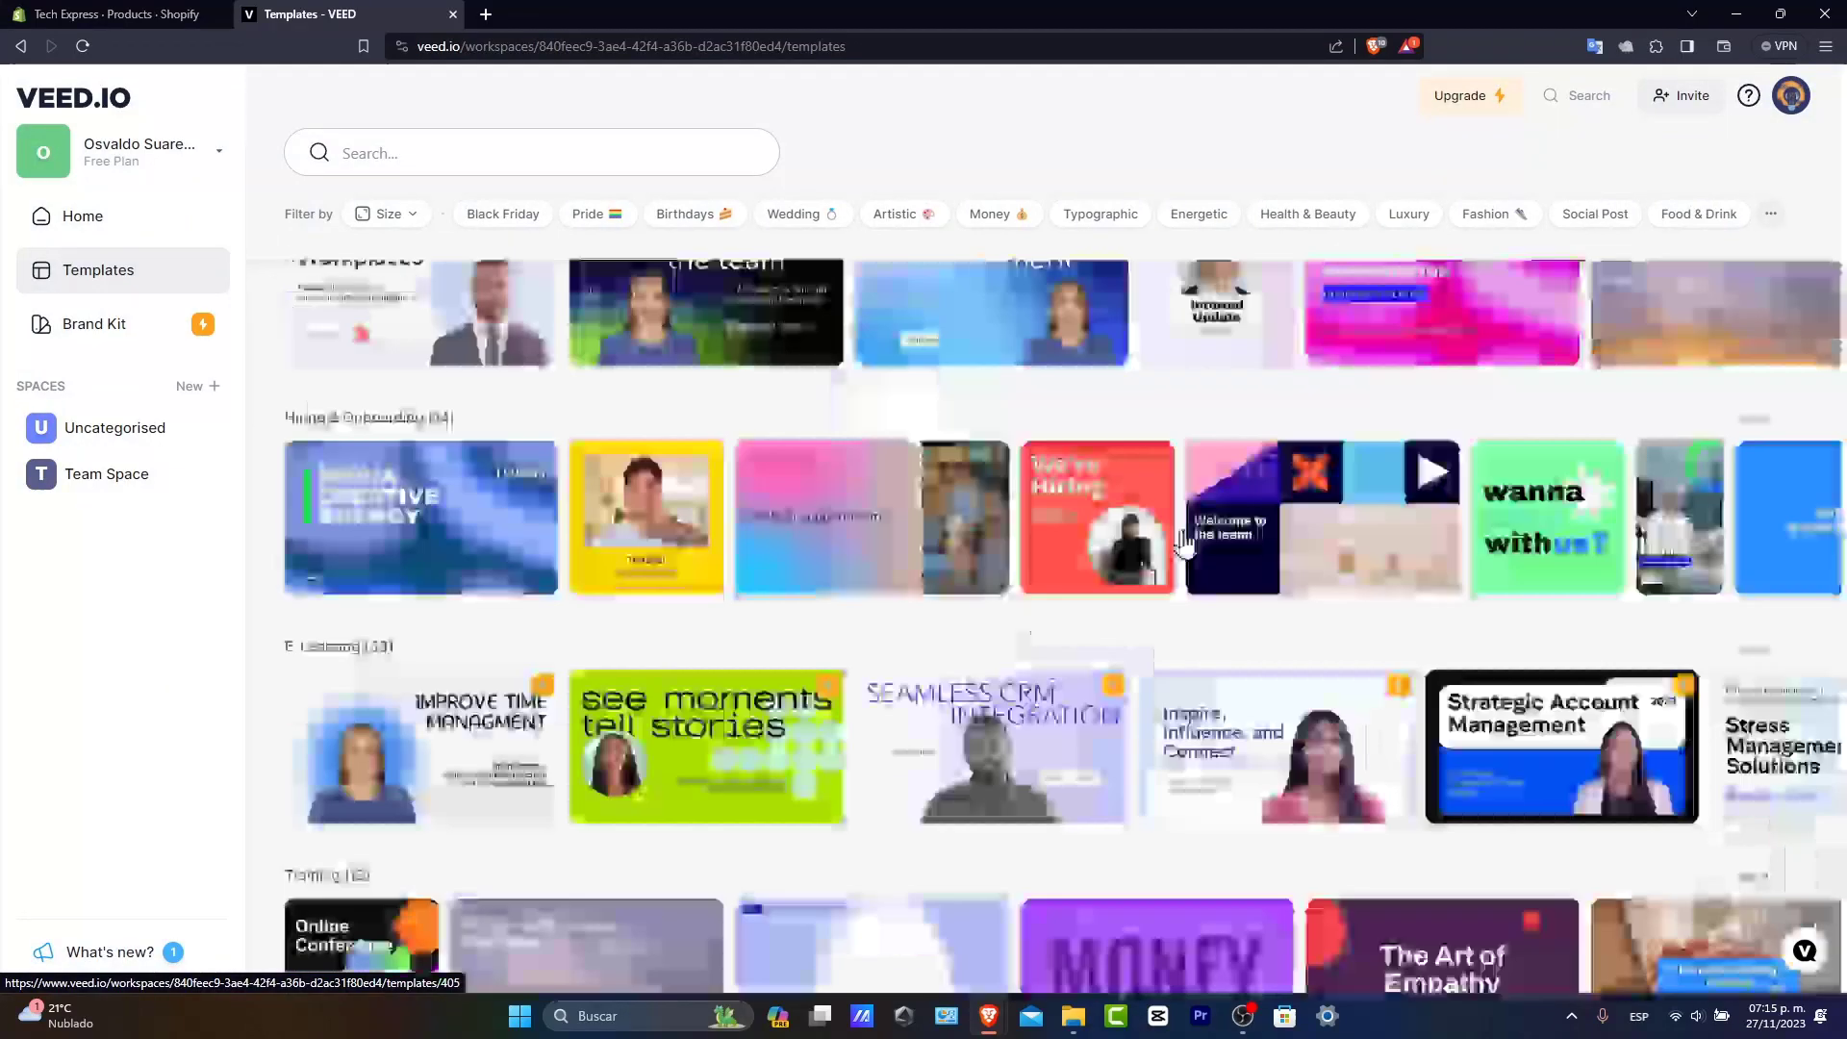
scroll(1182, 544, up, 15)
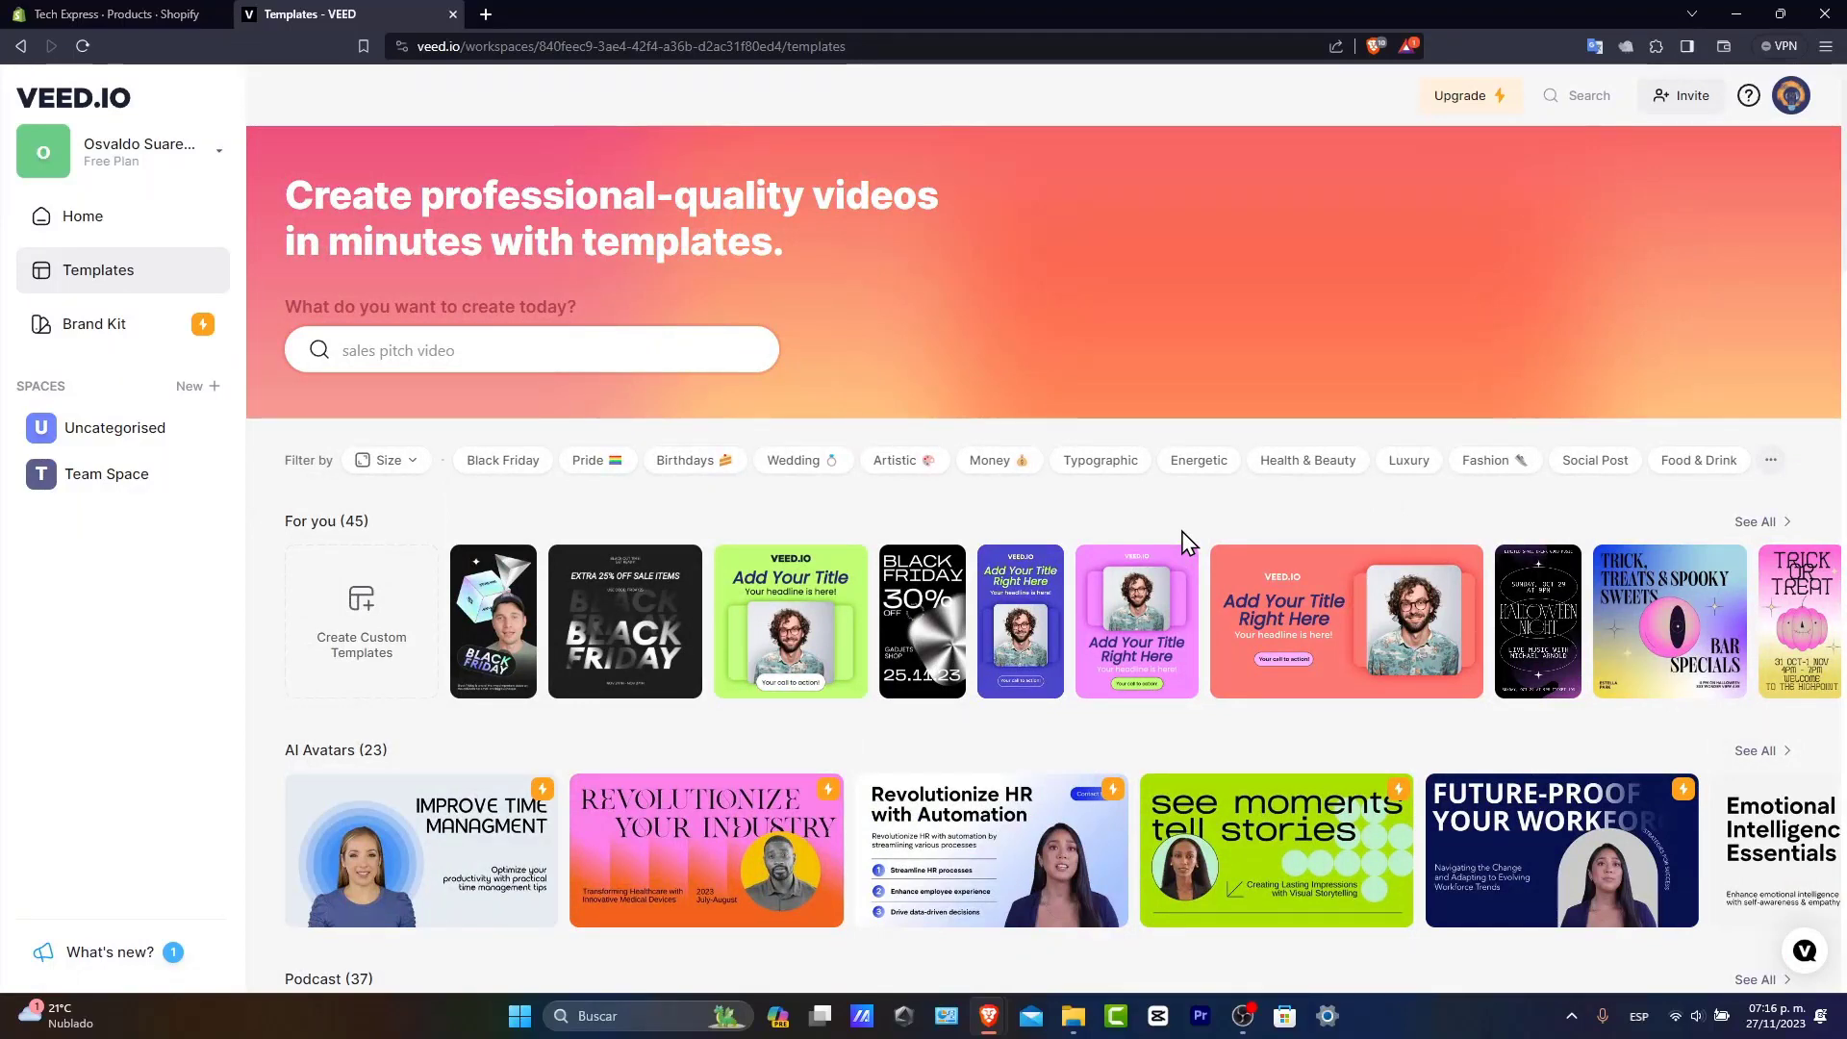
- Create a new project from the home page using the Colorful Quote Template
click(148, 216)
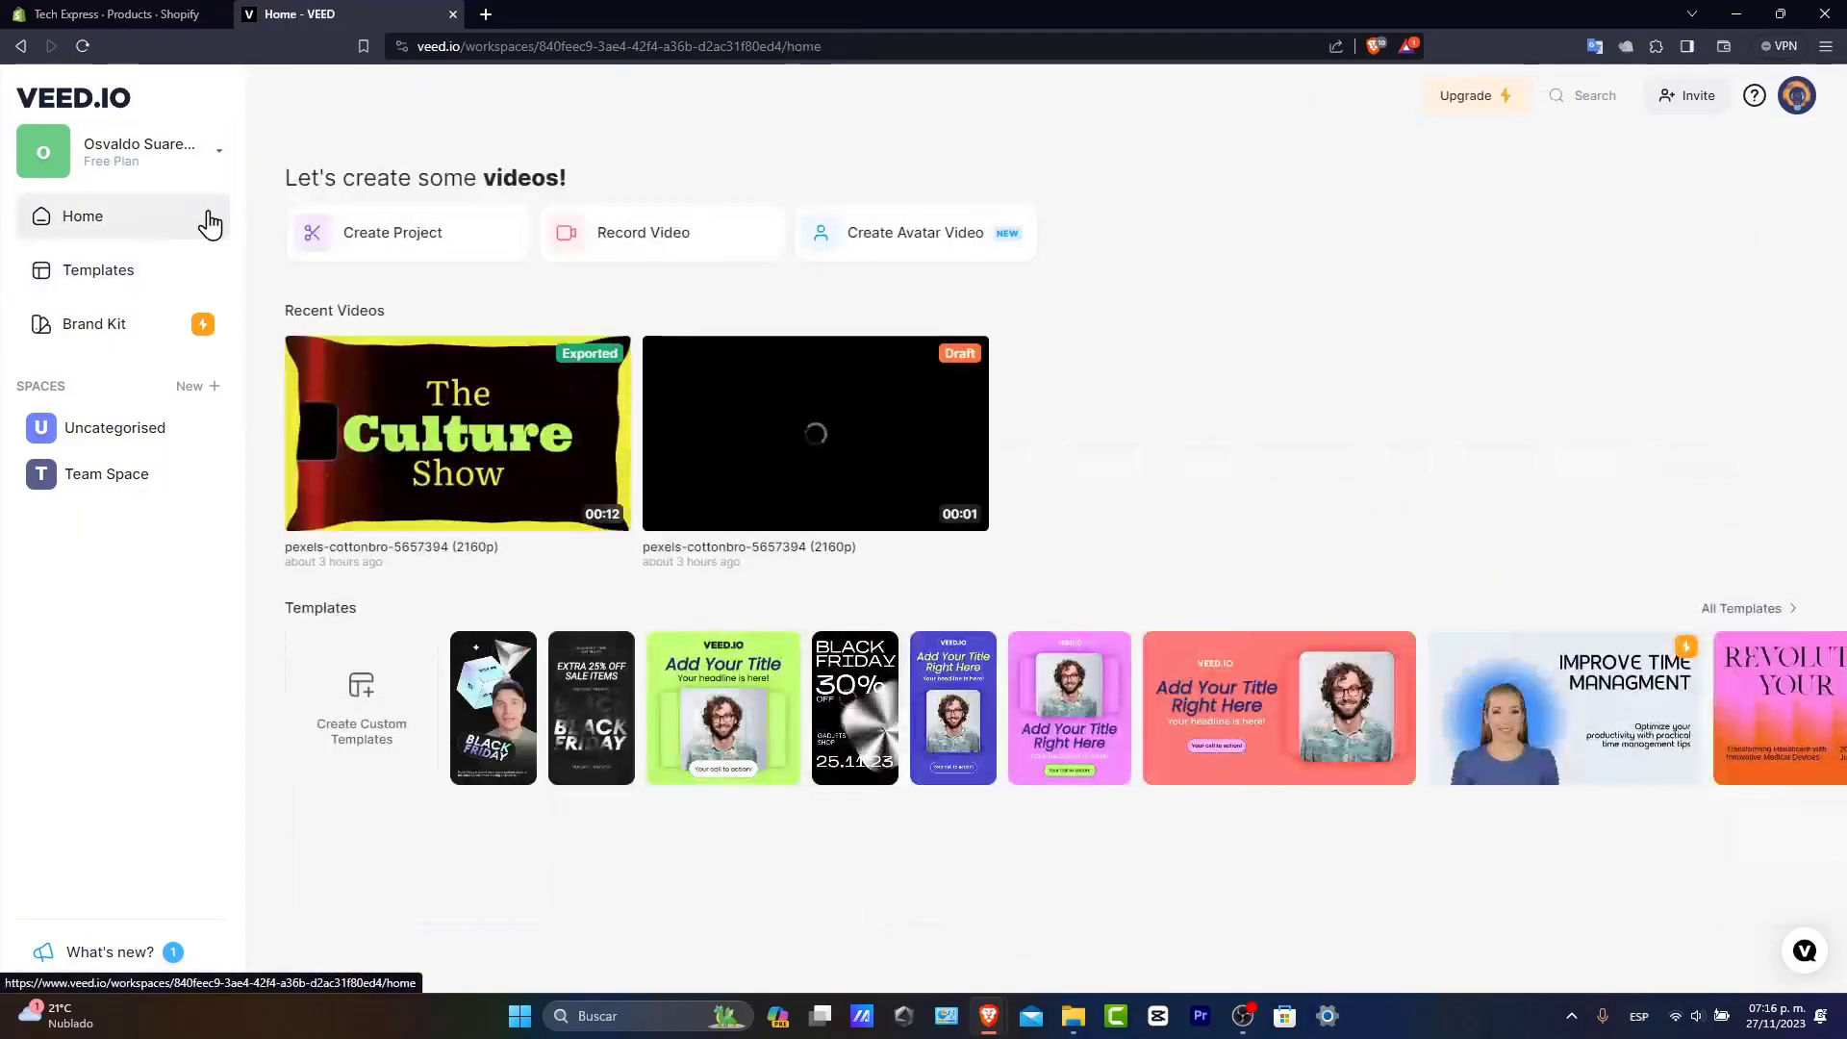
click(339, 253)
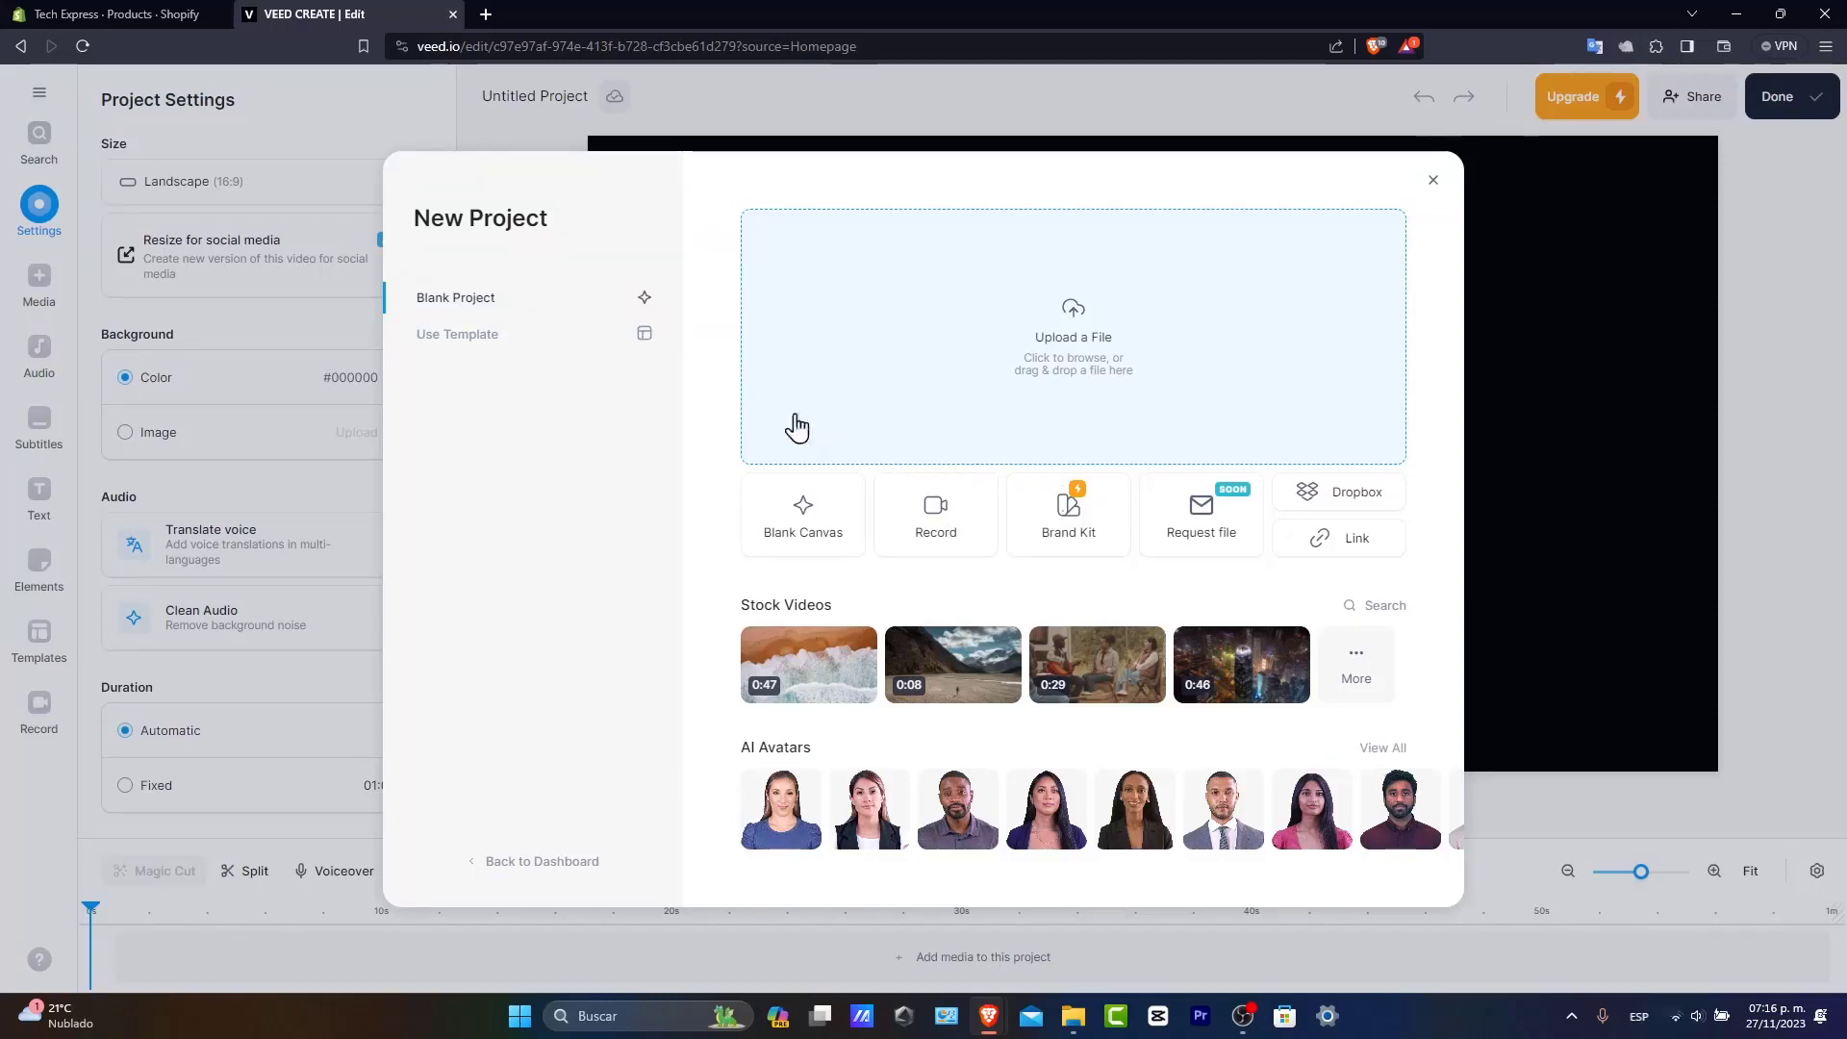
click(568, 334)
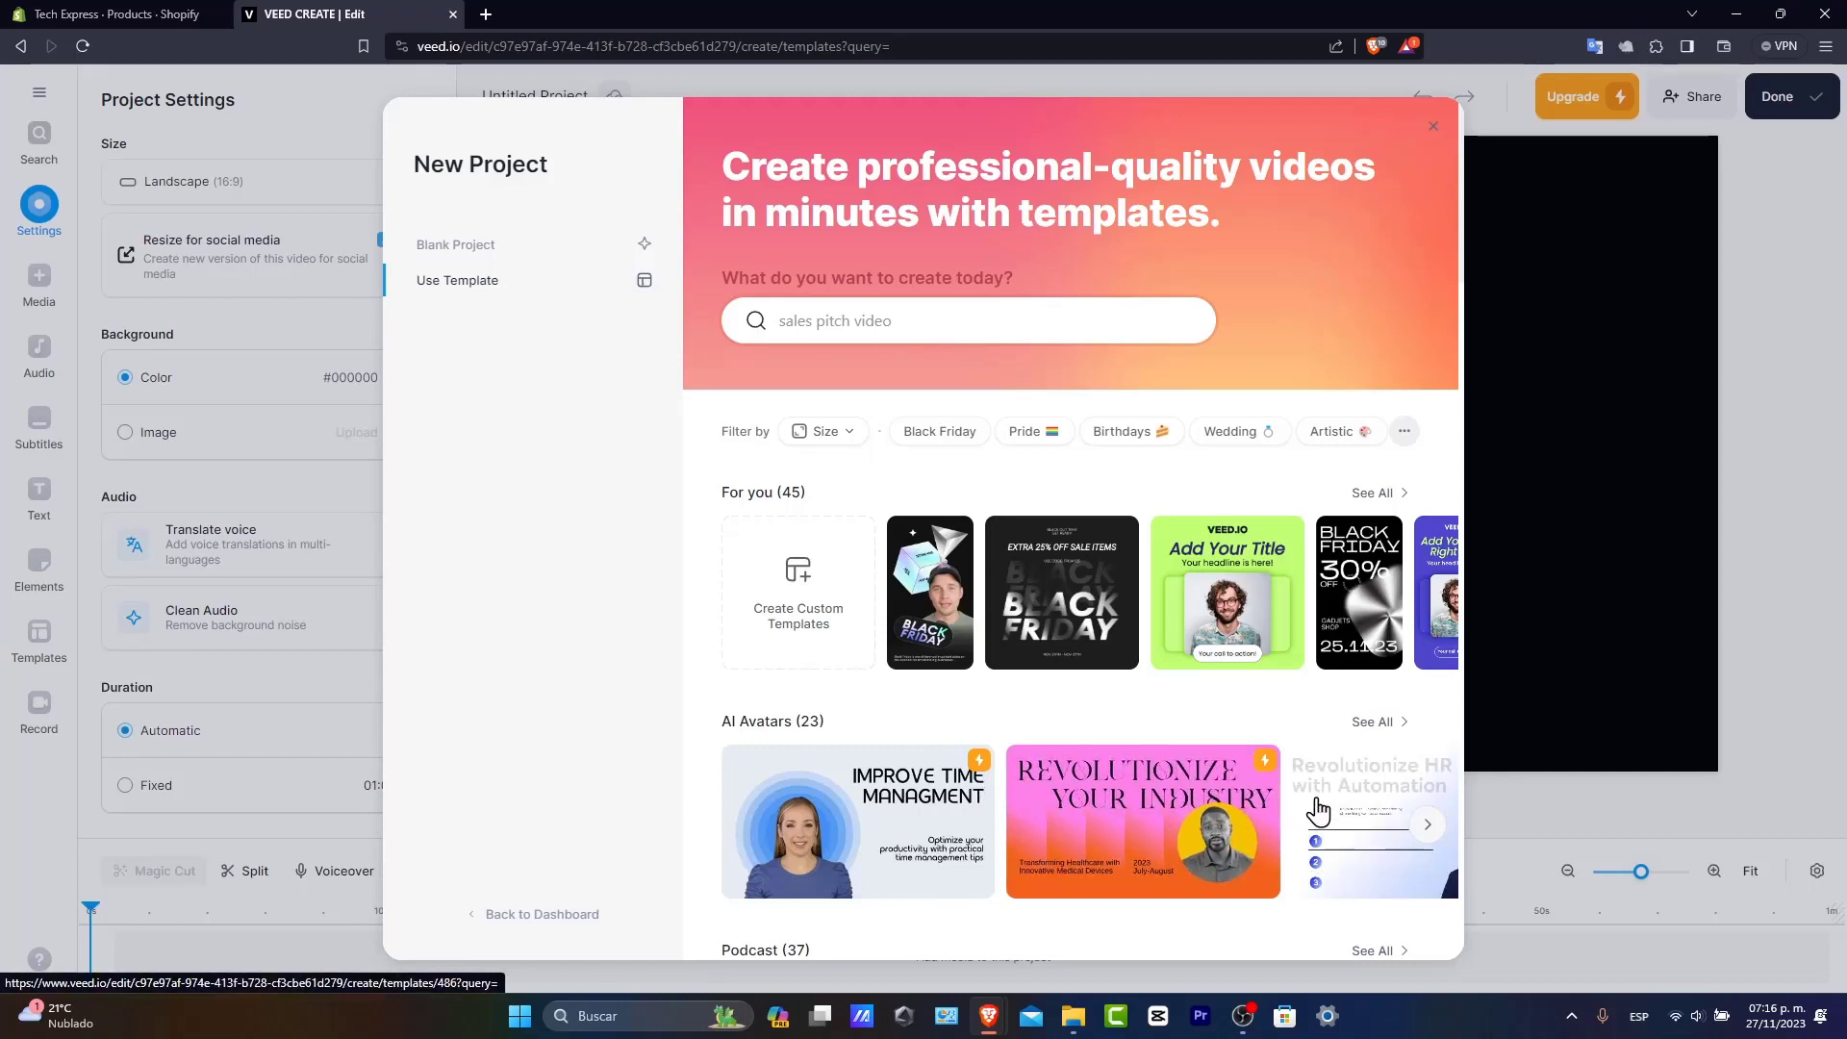
click(496, 288)
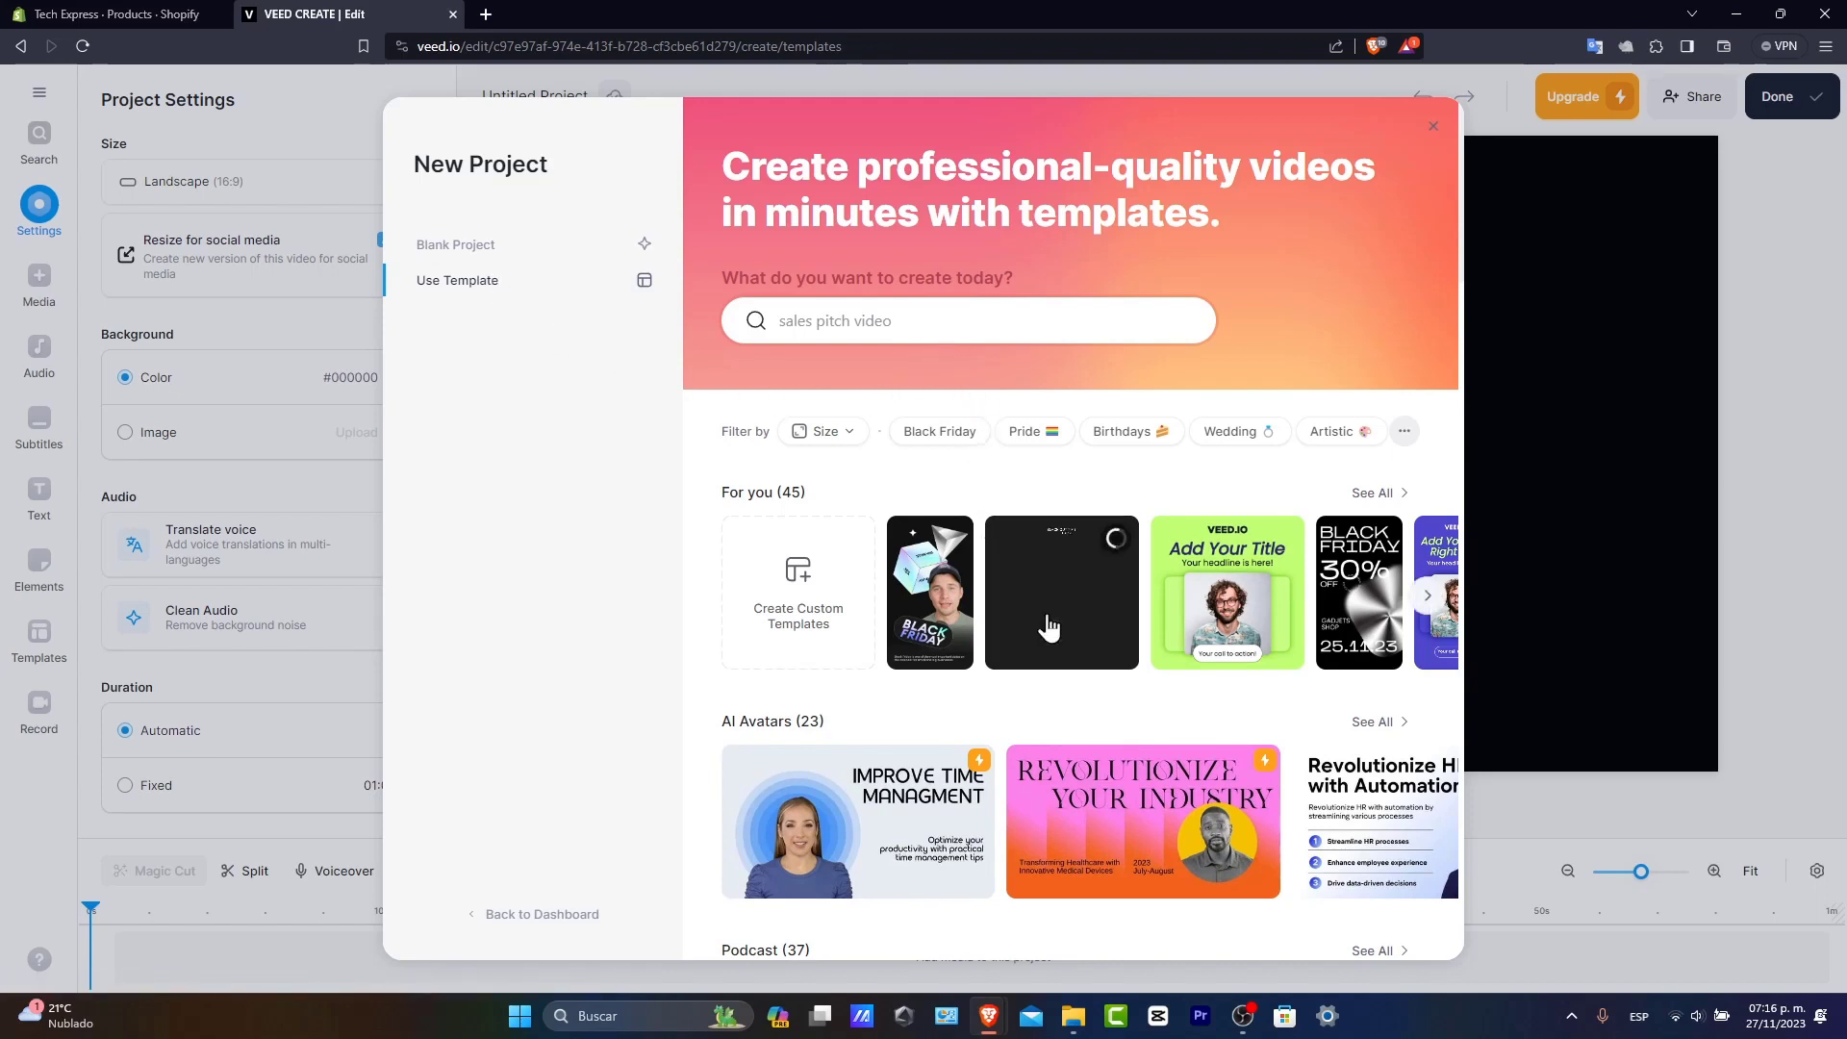
click(1254, 635)
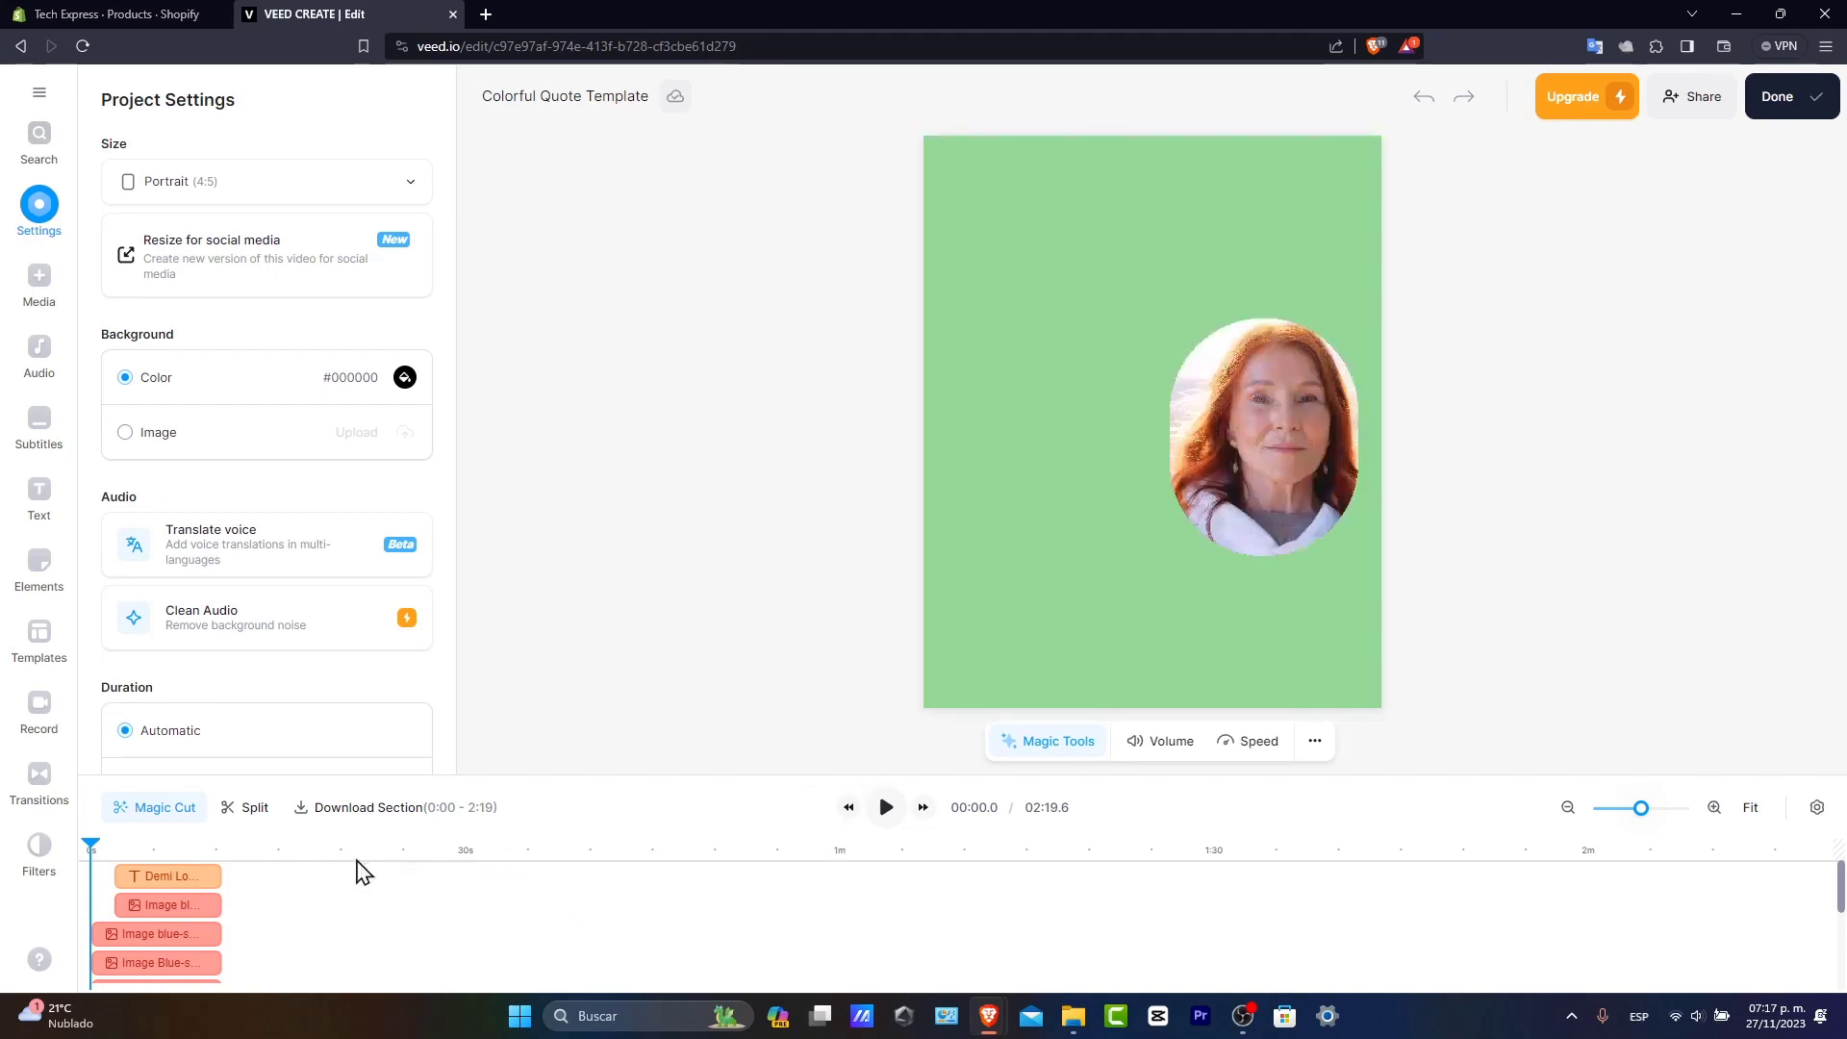
- Place the playhead at 00:05.7 and trim the Outlaw's Farewell audio track so it ends at 00:10.5
click(206, 852)
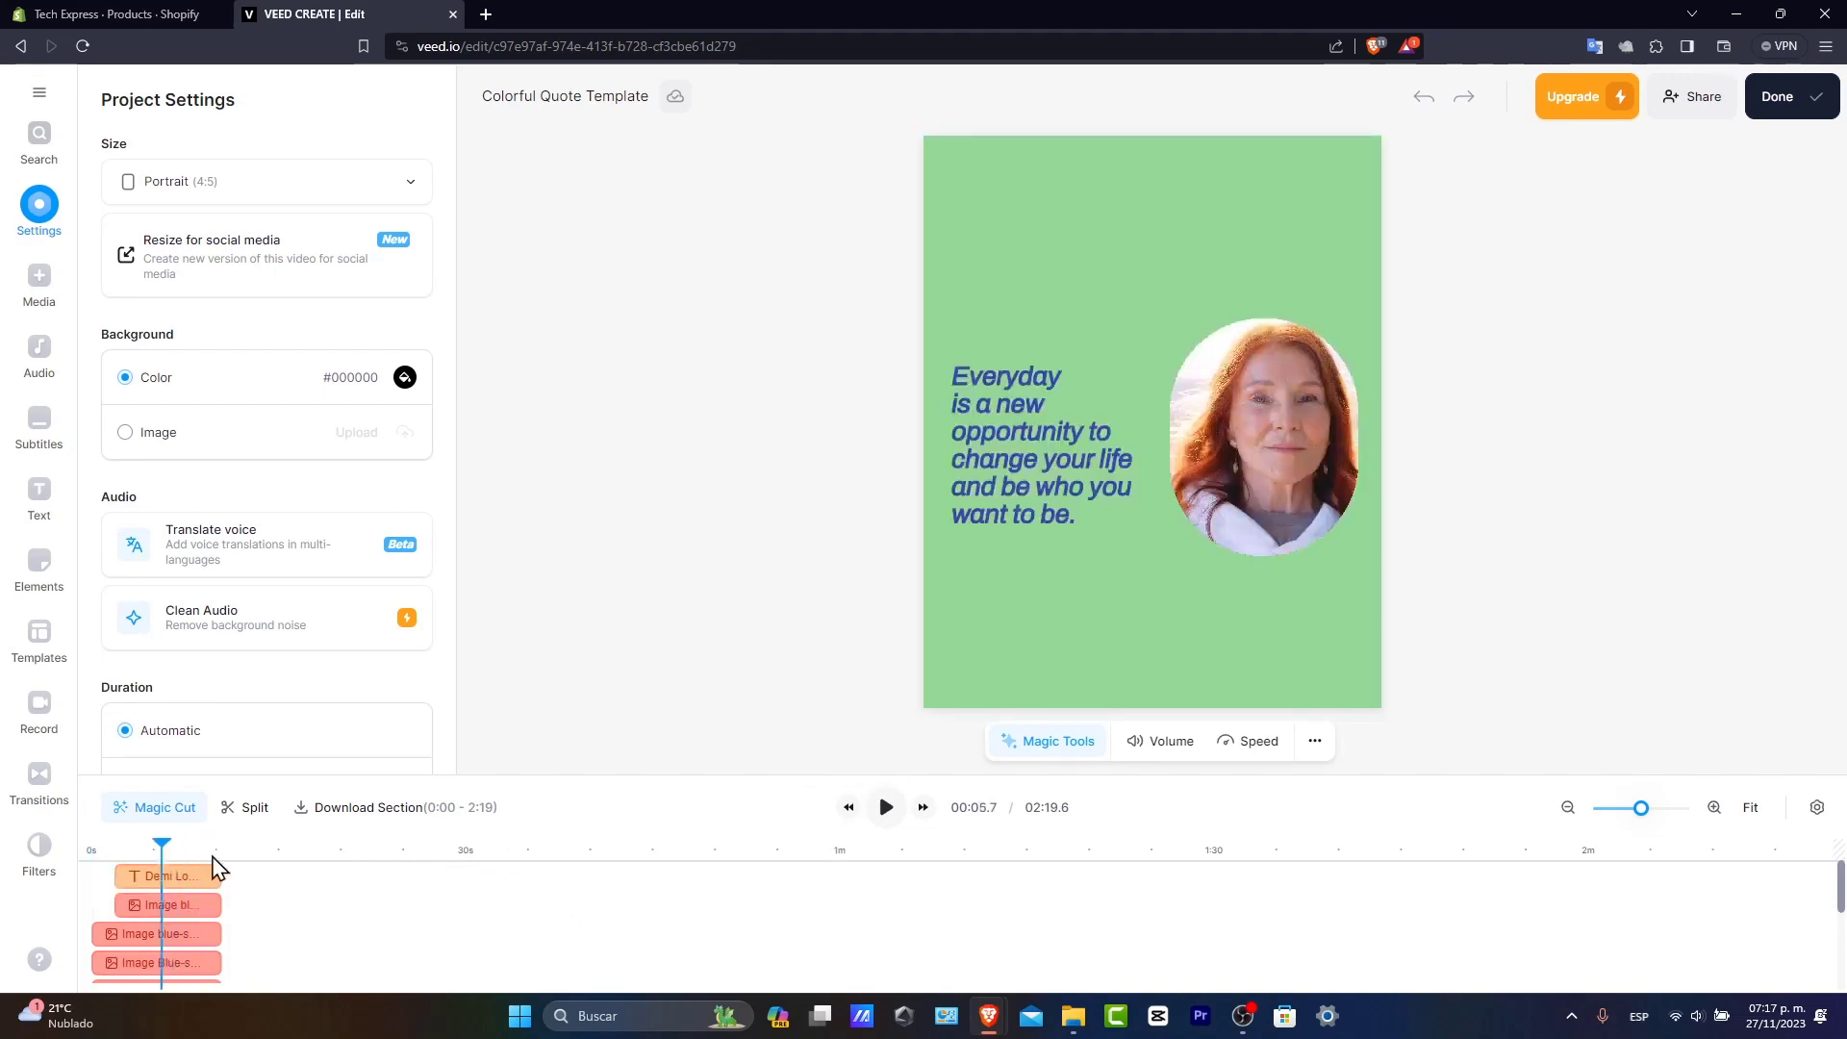
mouse_move(1643, 813)
mouse_down()
mouse_move(1683, 820)
mouse_move(1636, 821)
mouse_move(1667, 824)
mouse_up()
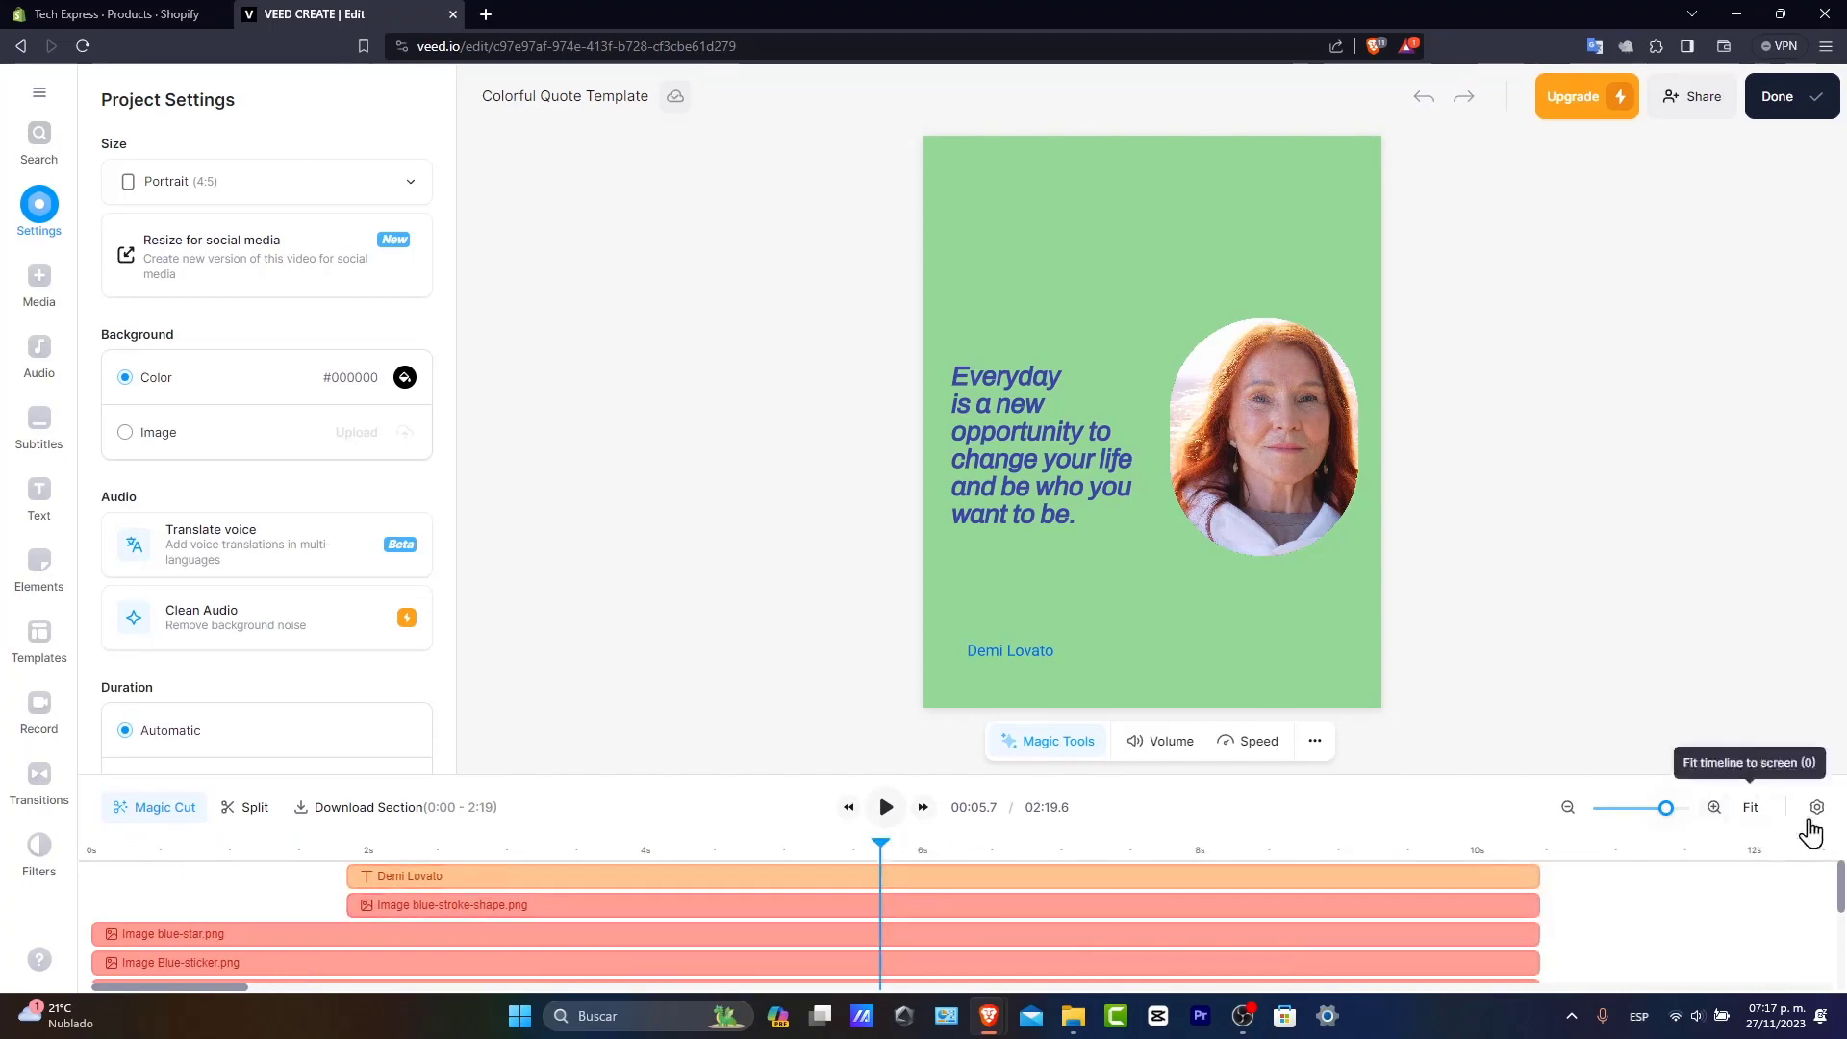
click(1752, 811)
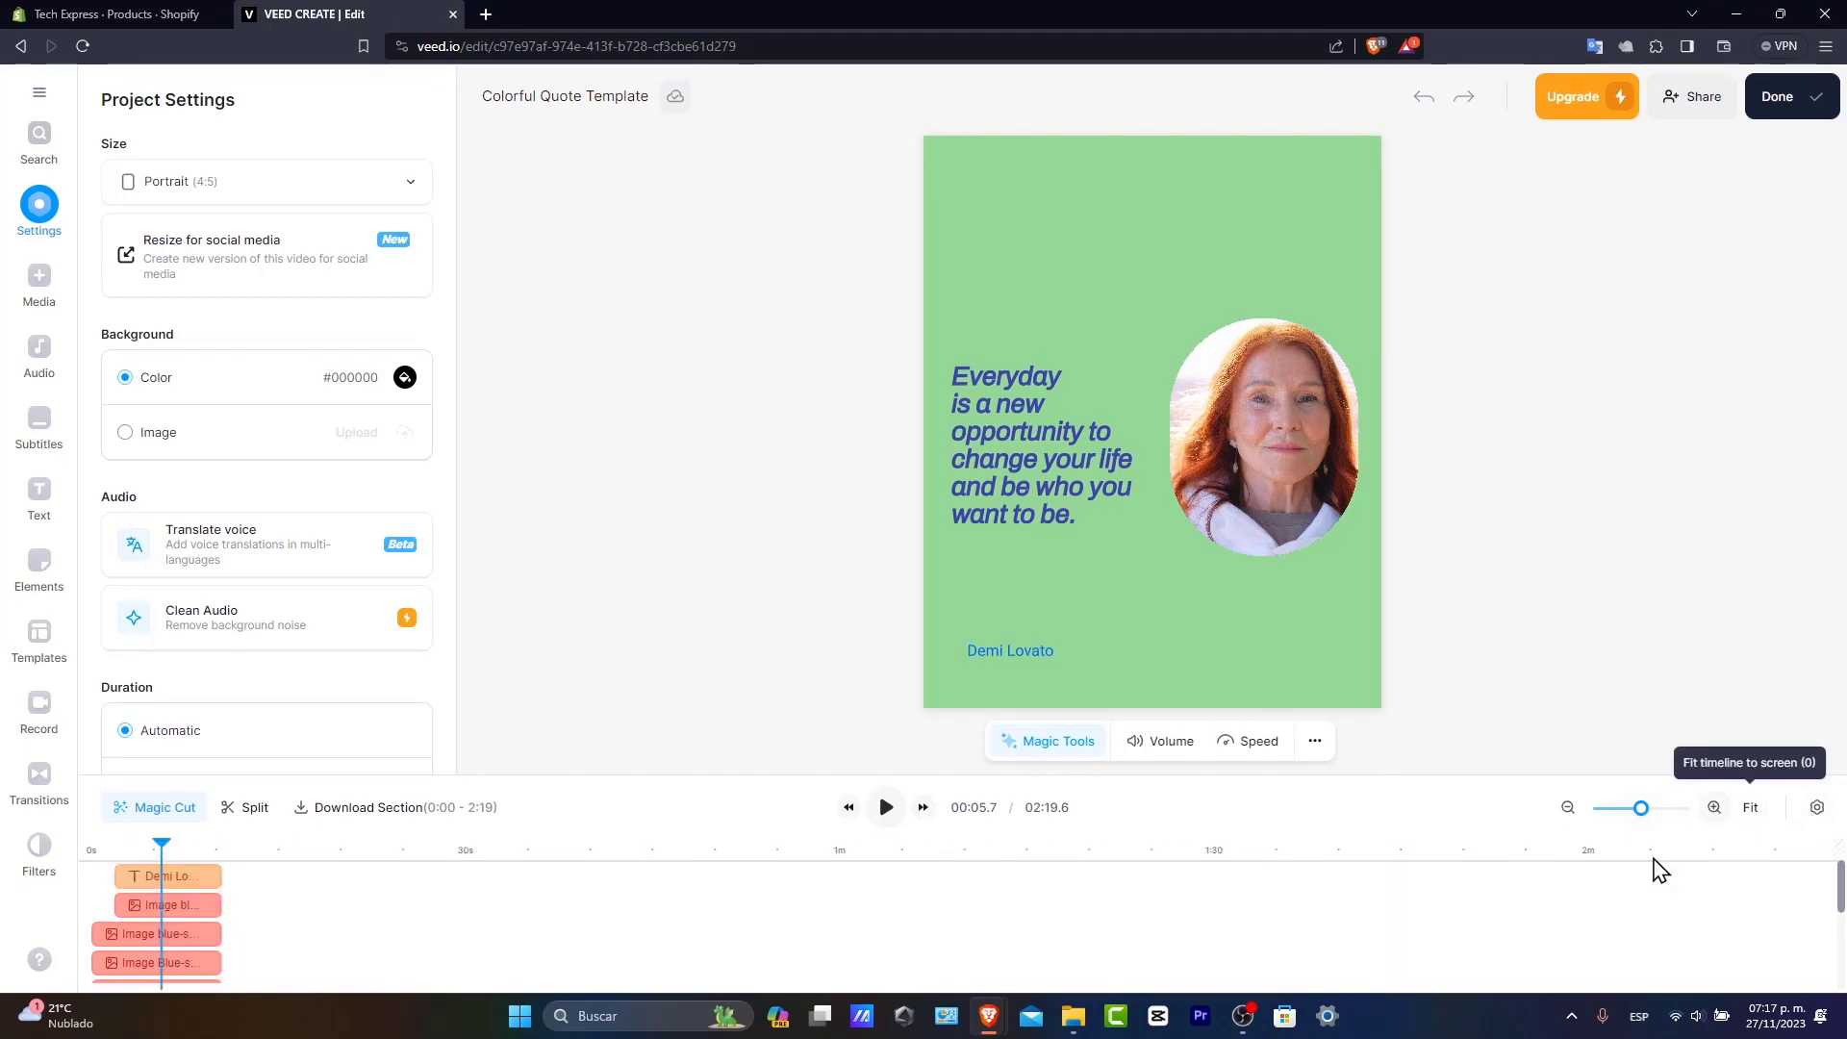
scroll(1616, 914, down, 3)
click(1490, 973)
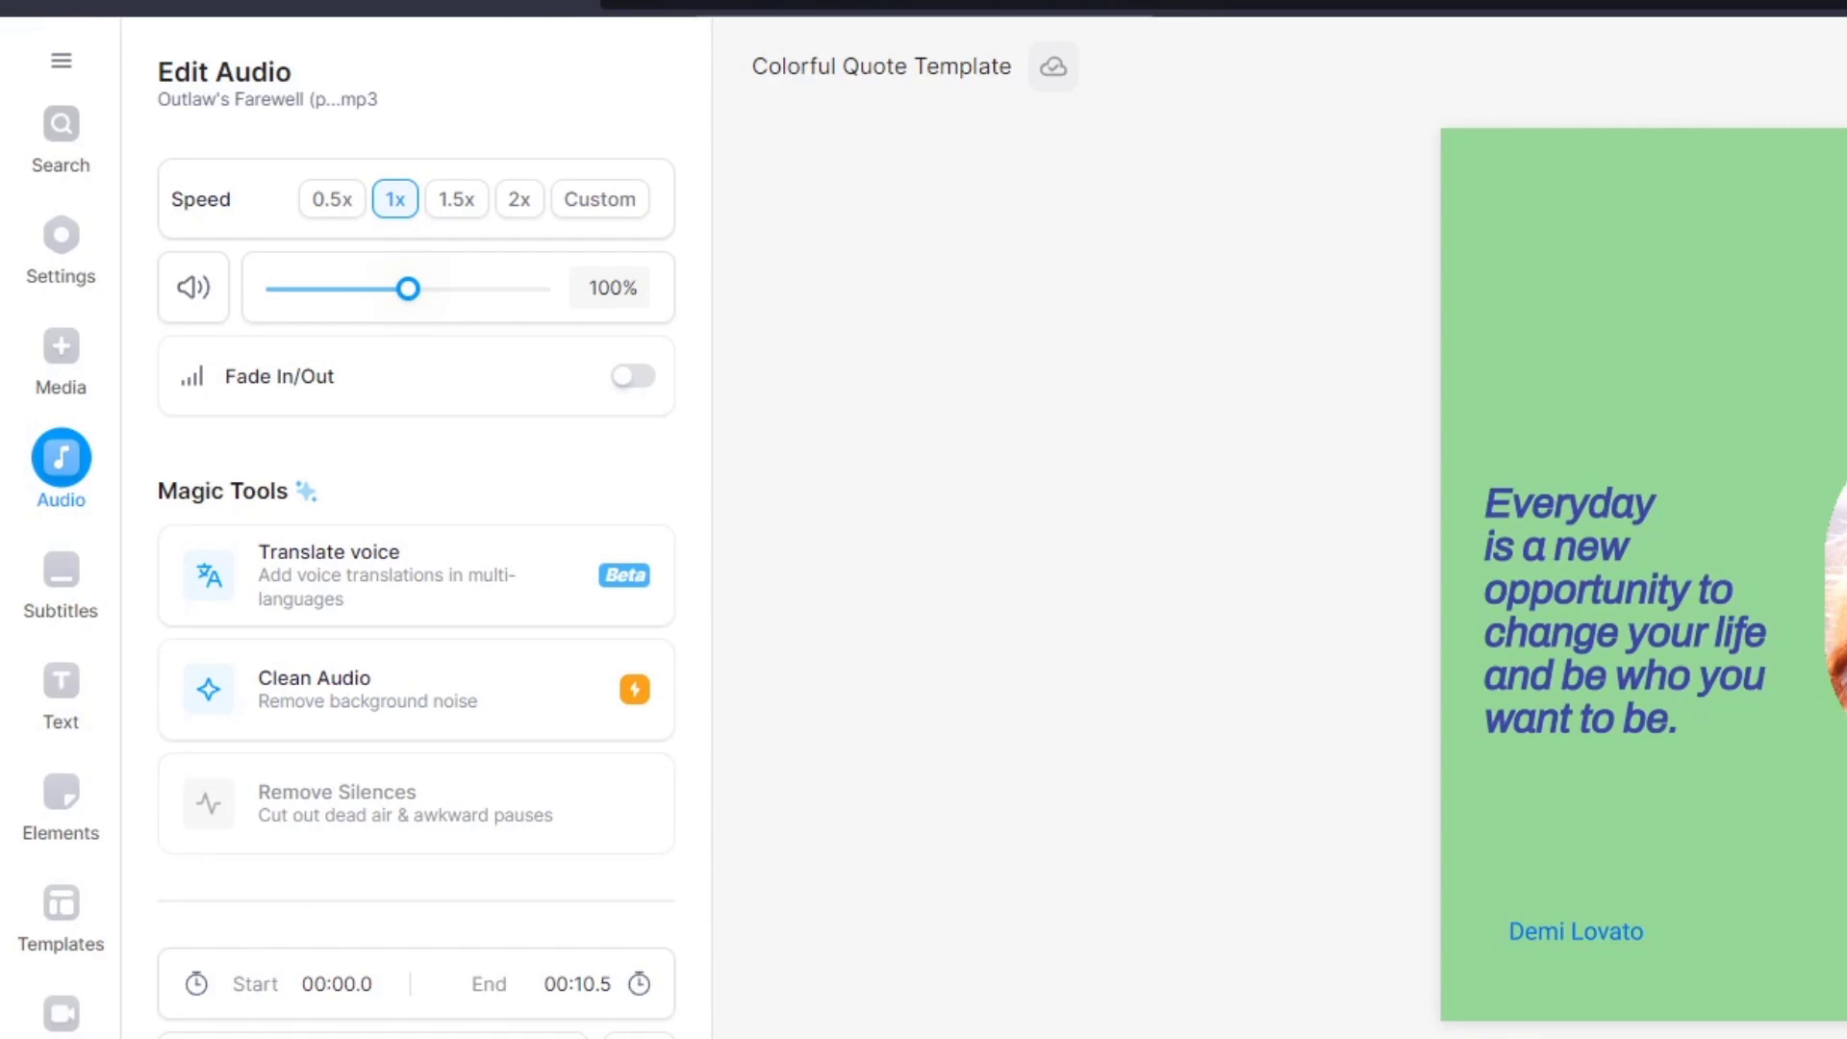
- Select the name text layer and preview the video from its start at 00:01.8
click(801, 1004)
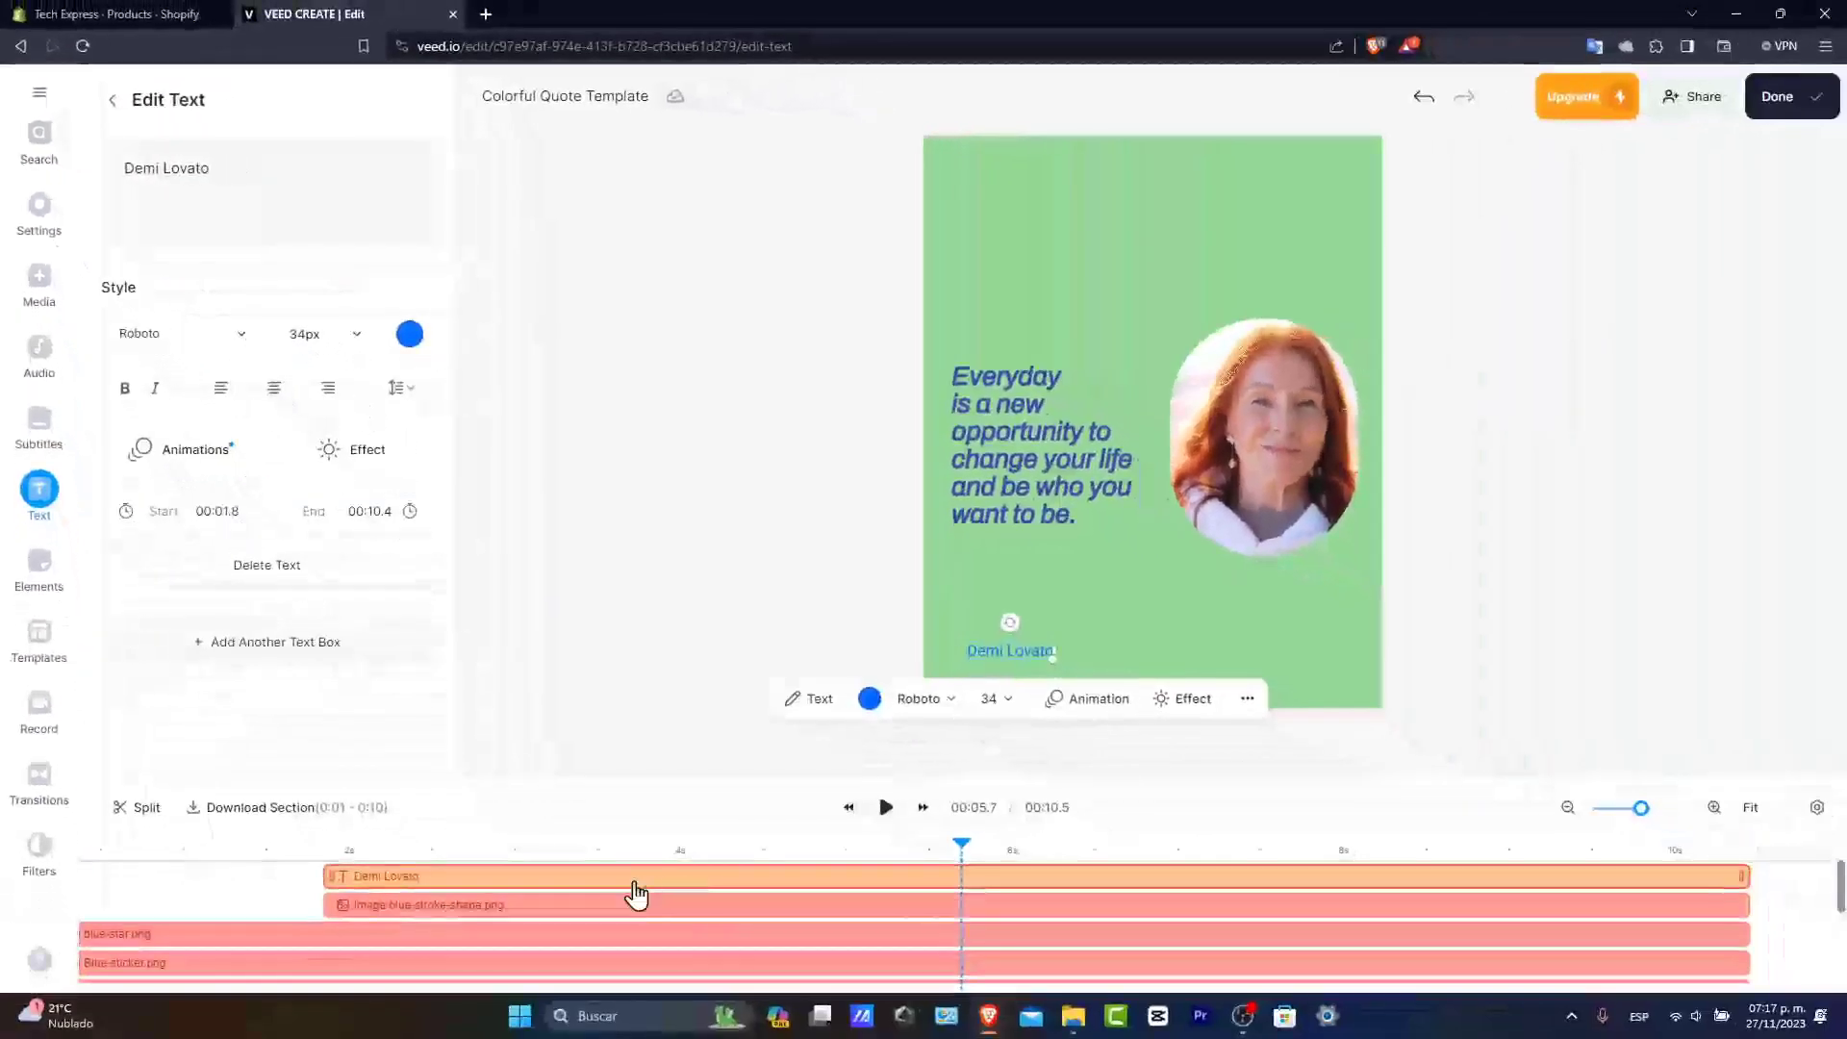
mouse_move(321, 875)
mouse_down()
mouse_move(1029, 875)
mouse_move(323, 876)
mouse_up()
click(318, 851)
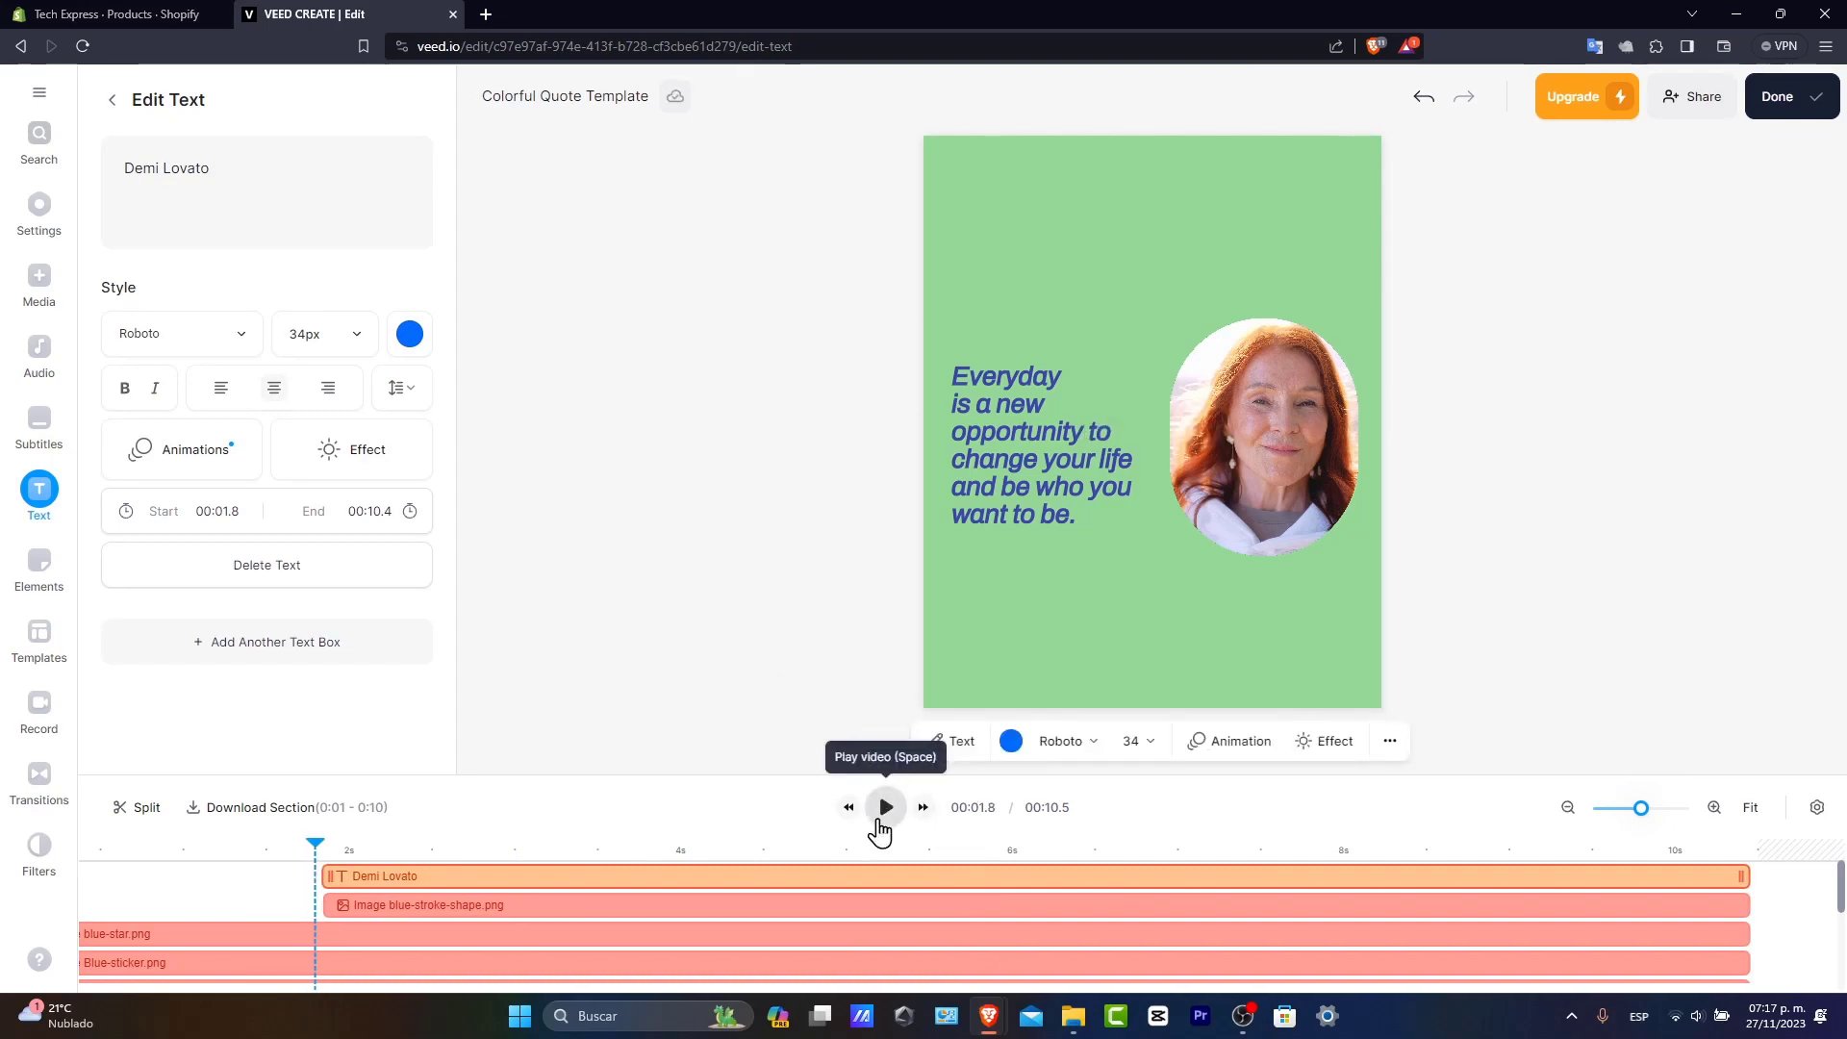
click(886, 807)
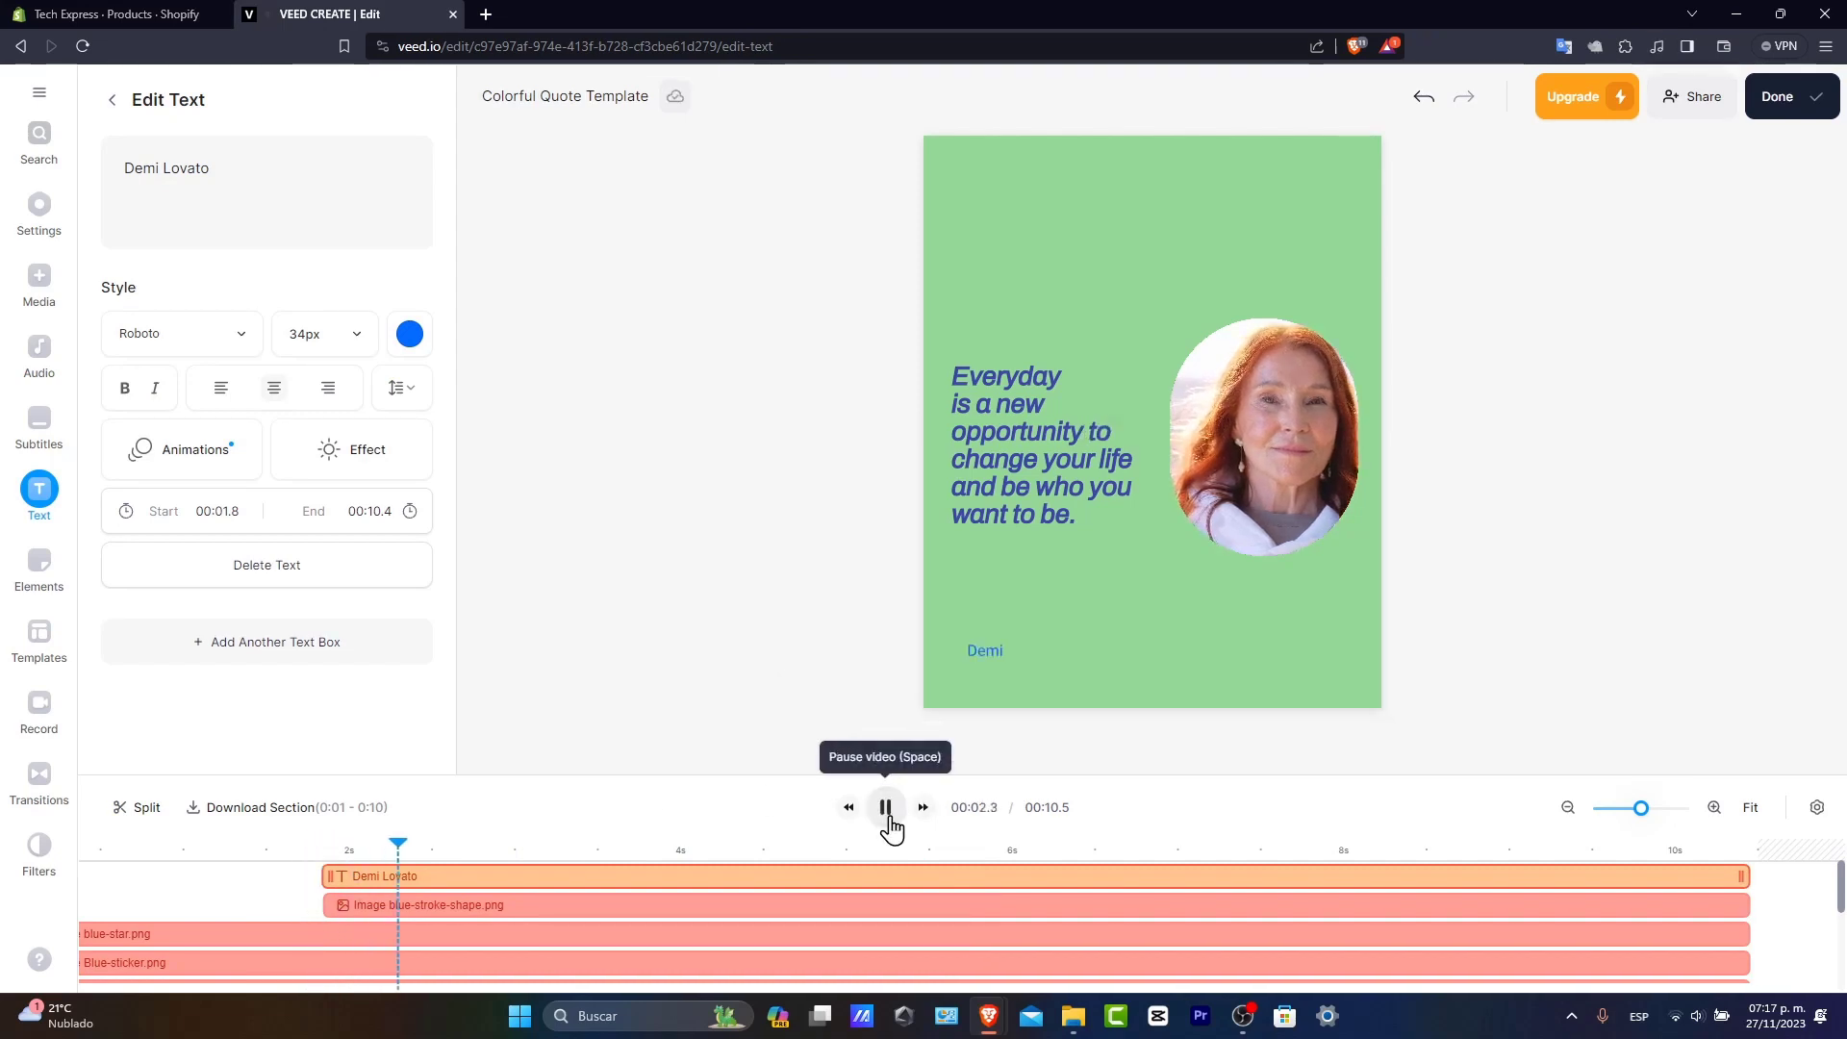
click(886, 807)
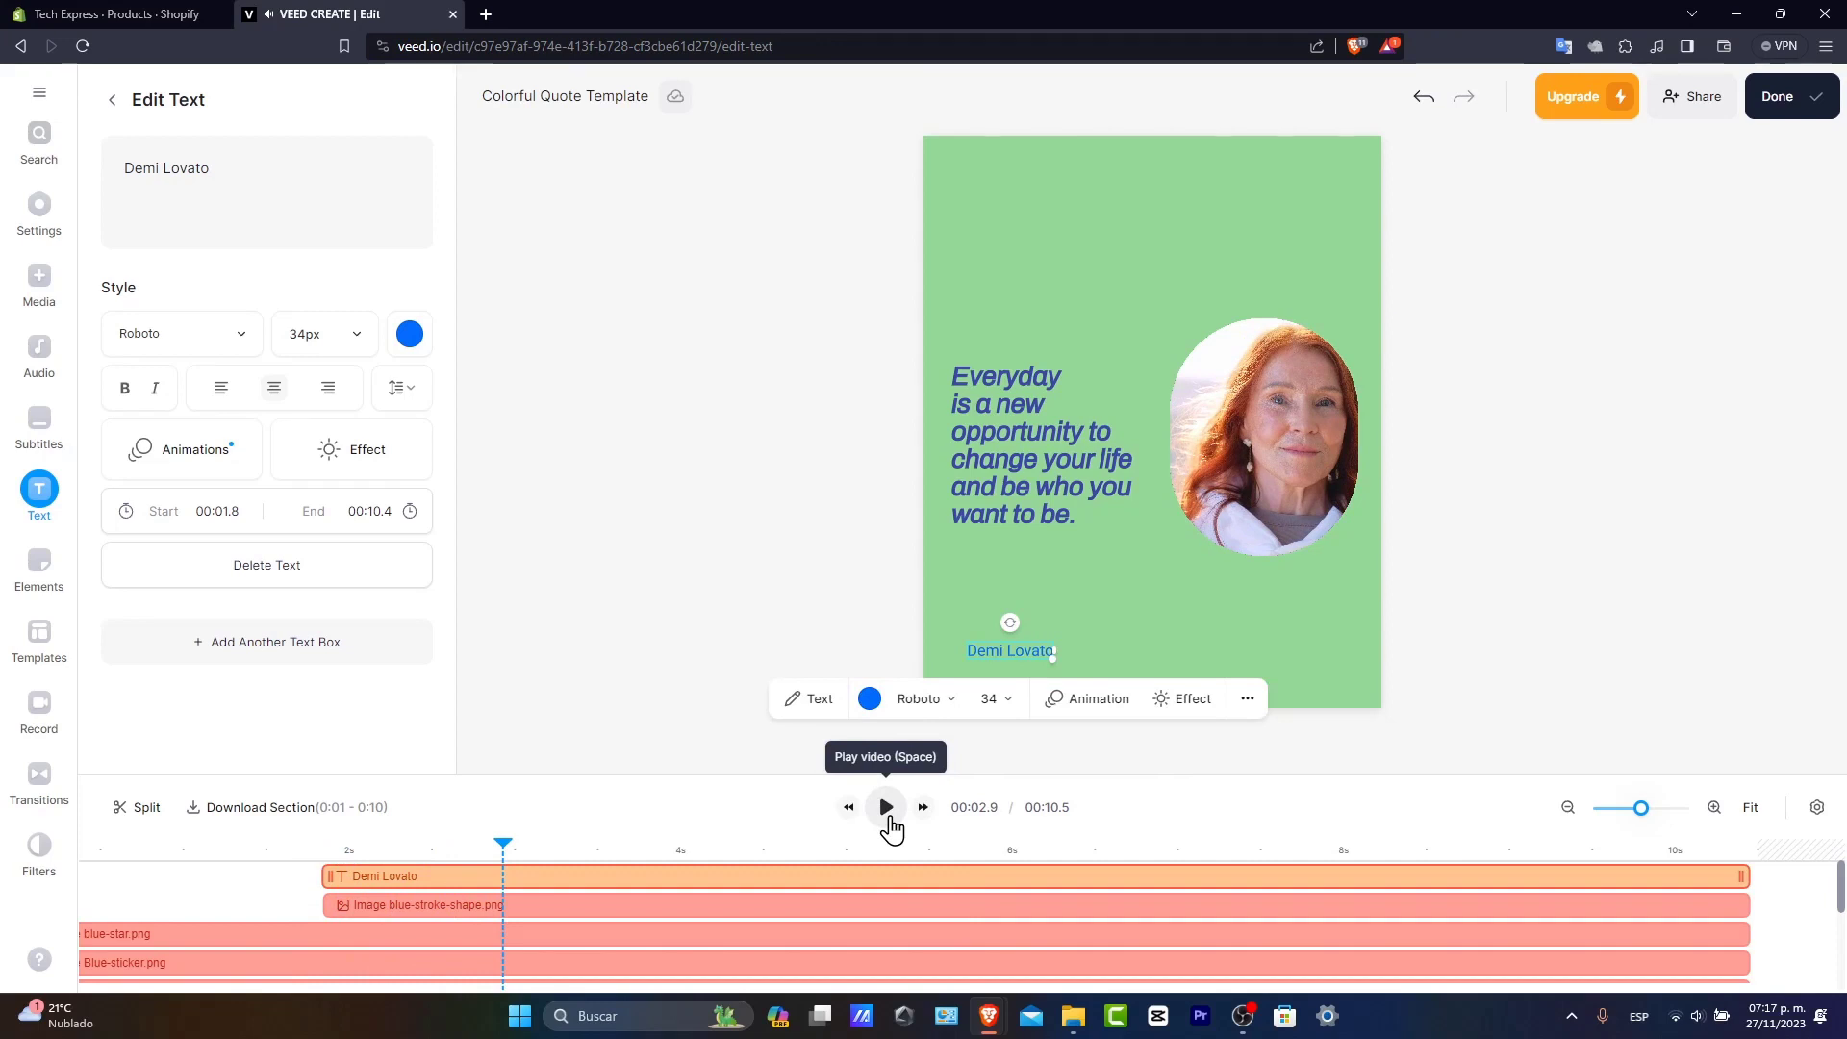
click(886, 807)
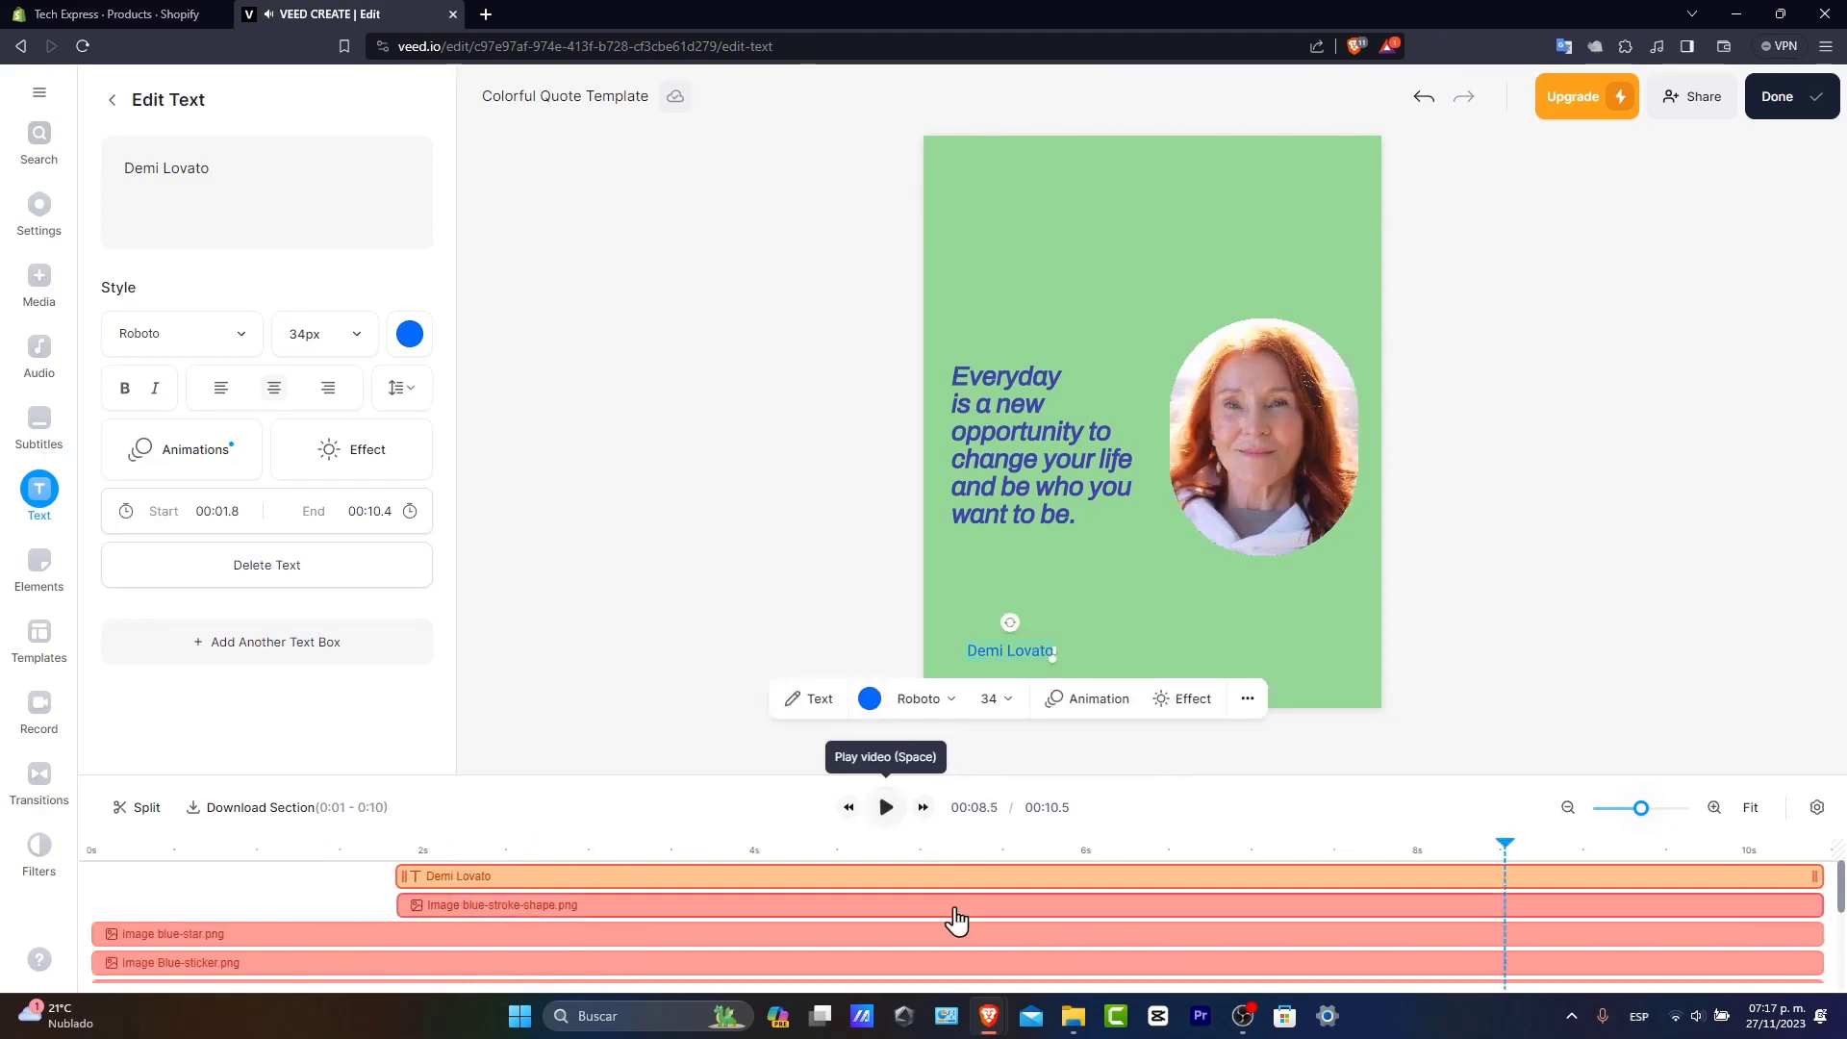
scroll(974, 946, down, 2)
scroll(1058, 946, up, 3)
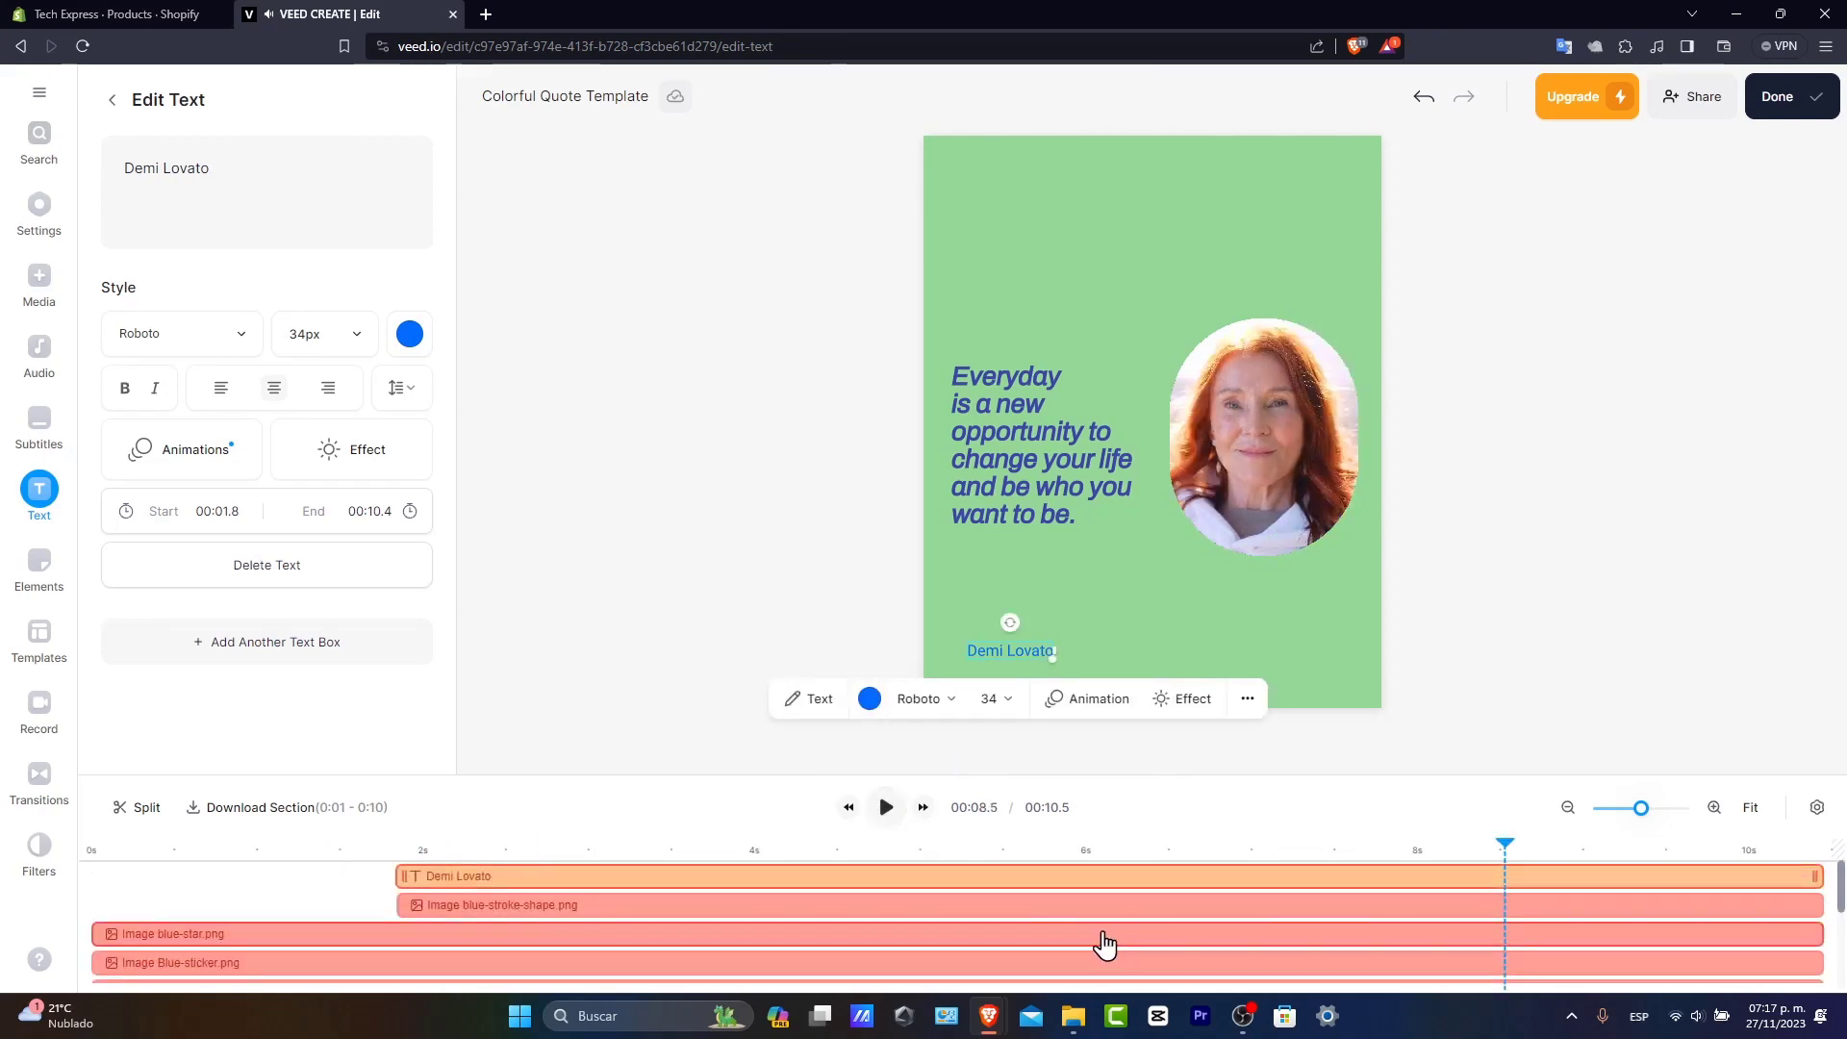
scroll(1103, 943, down, 2)
scroll(1095, 941, up, 2)
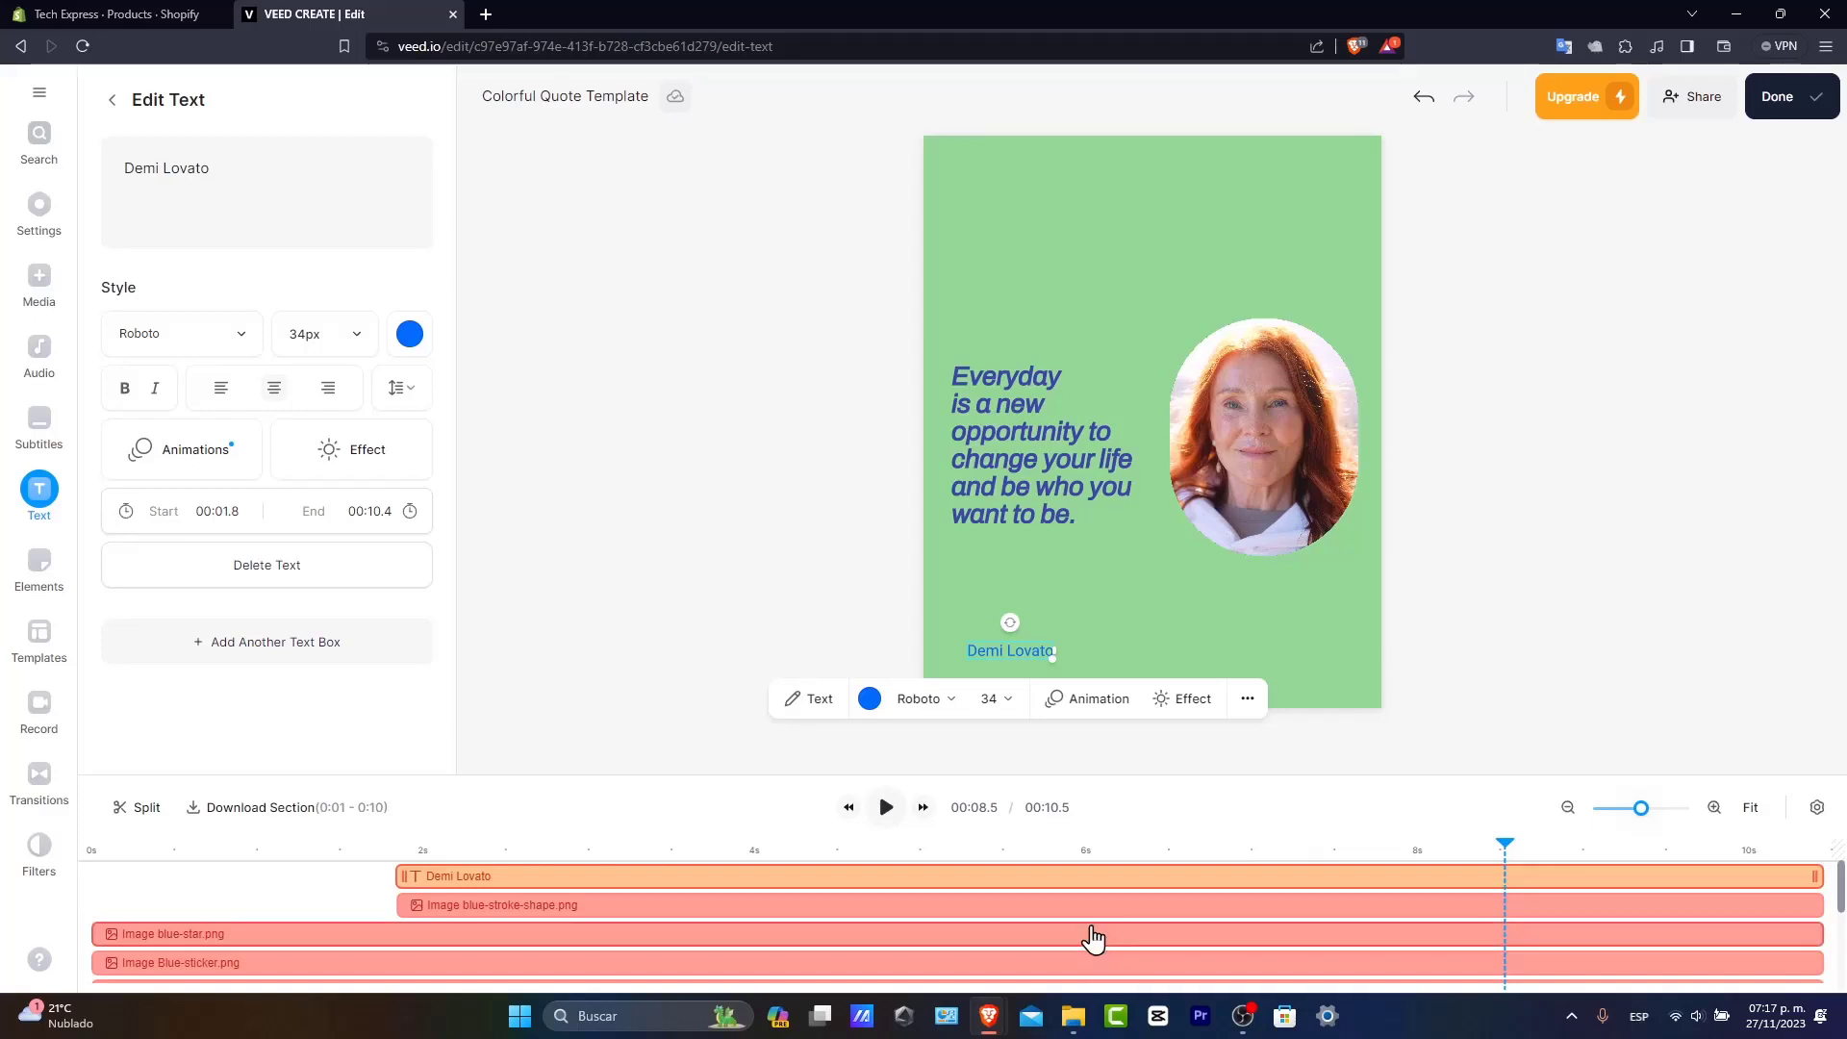
- Replace the quote text with "Welcome to the best channel on the Youtube Community", split over four lines
click(1031, 487)
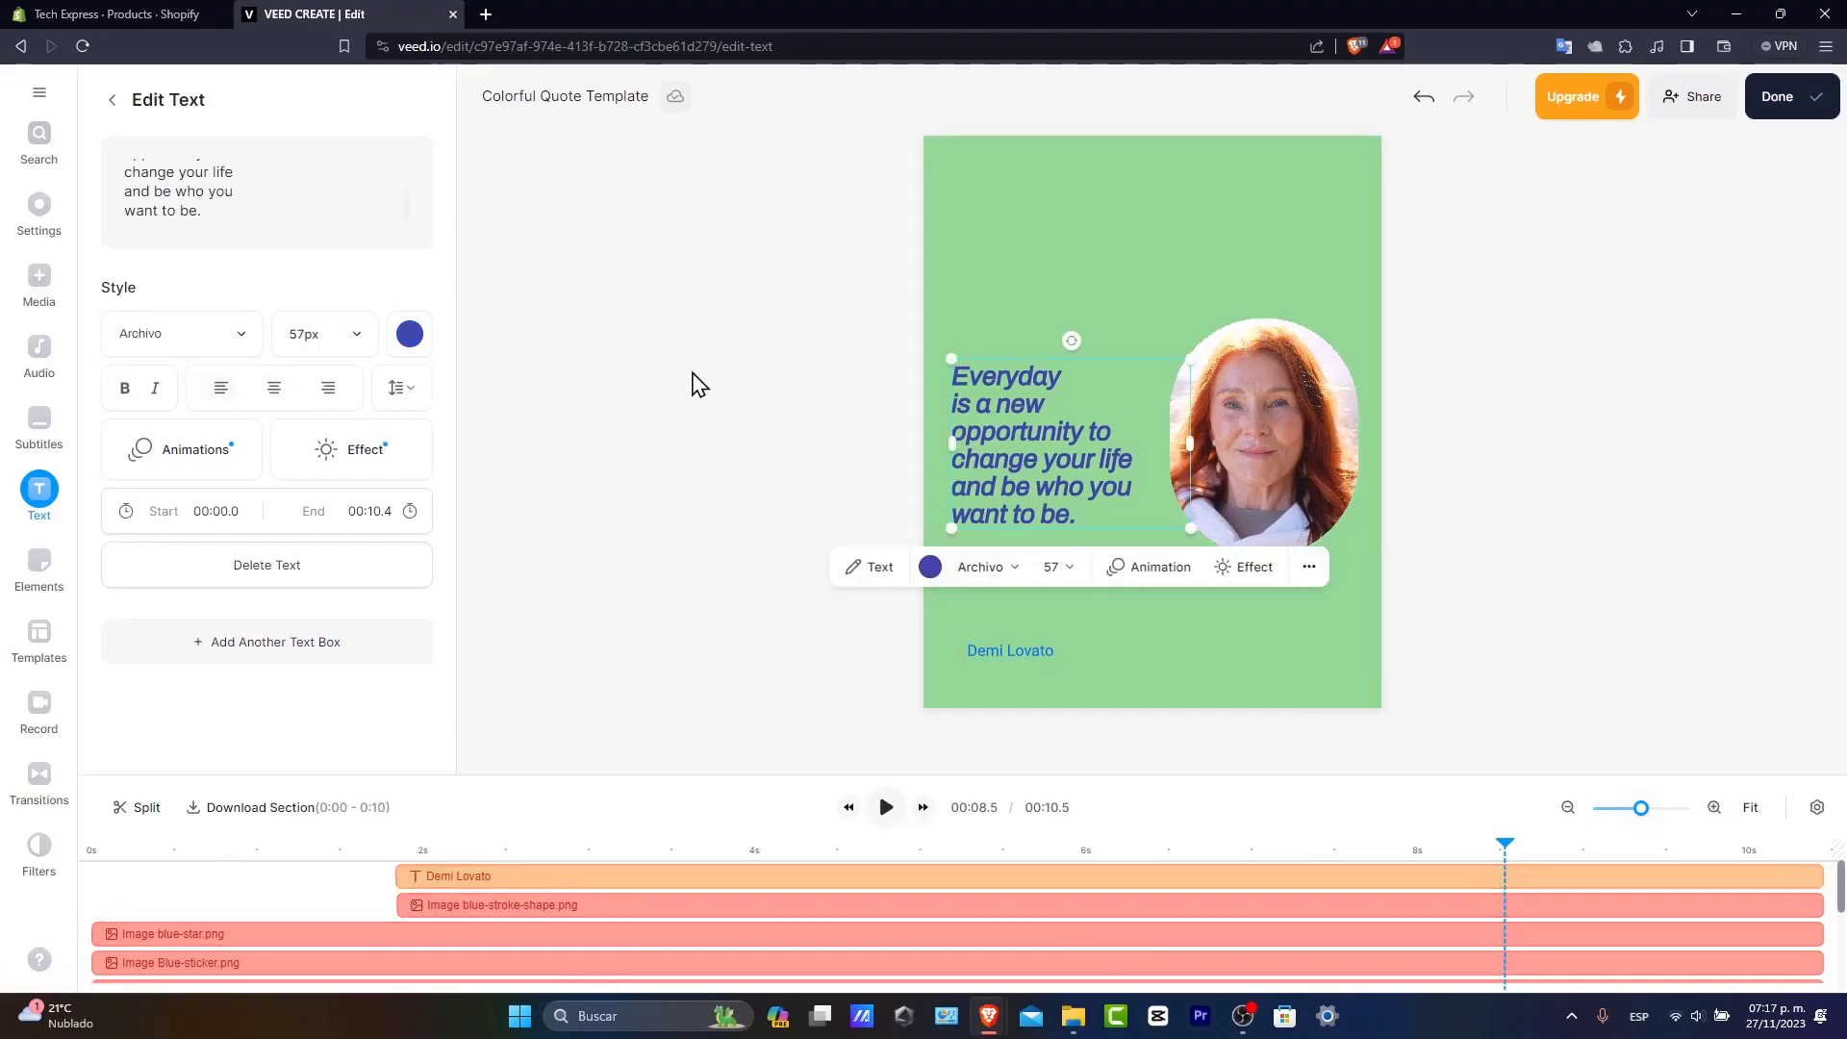
drag(204, 213, 118, 170)
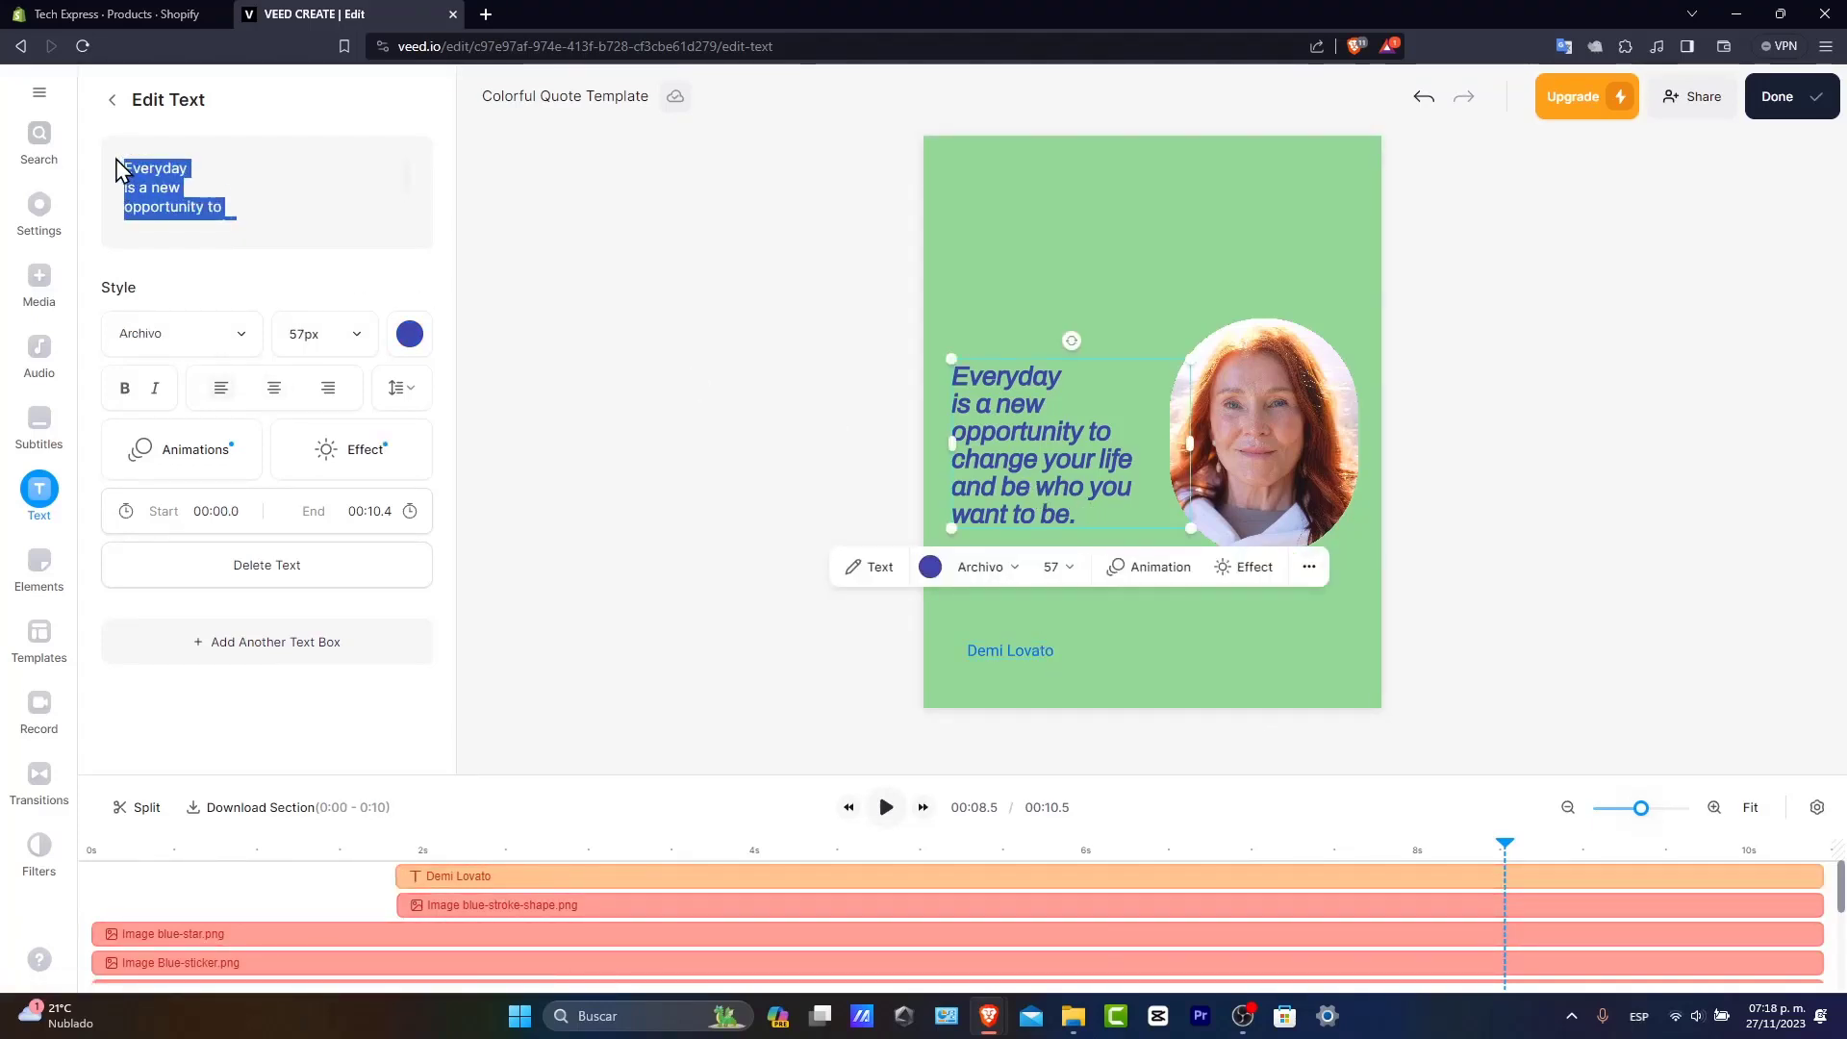
text(We)
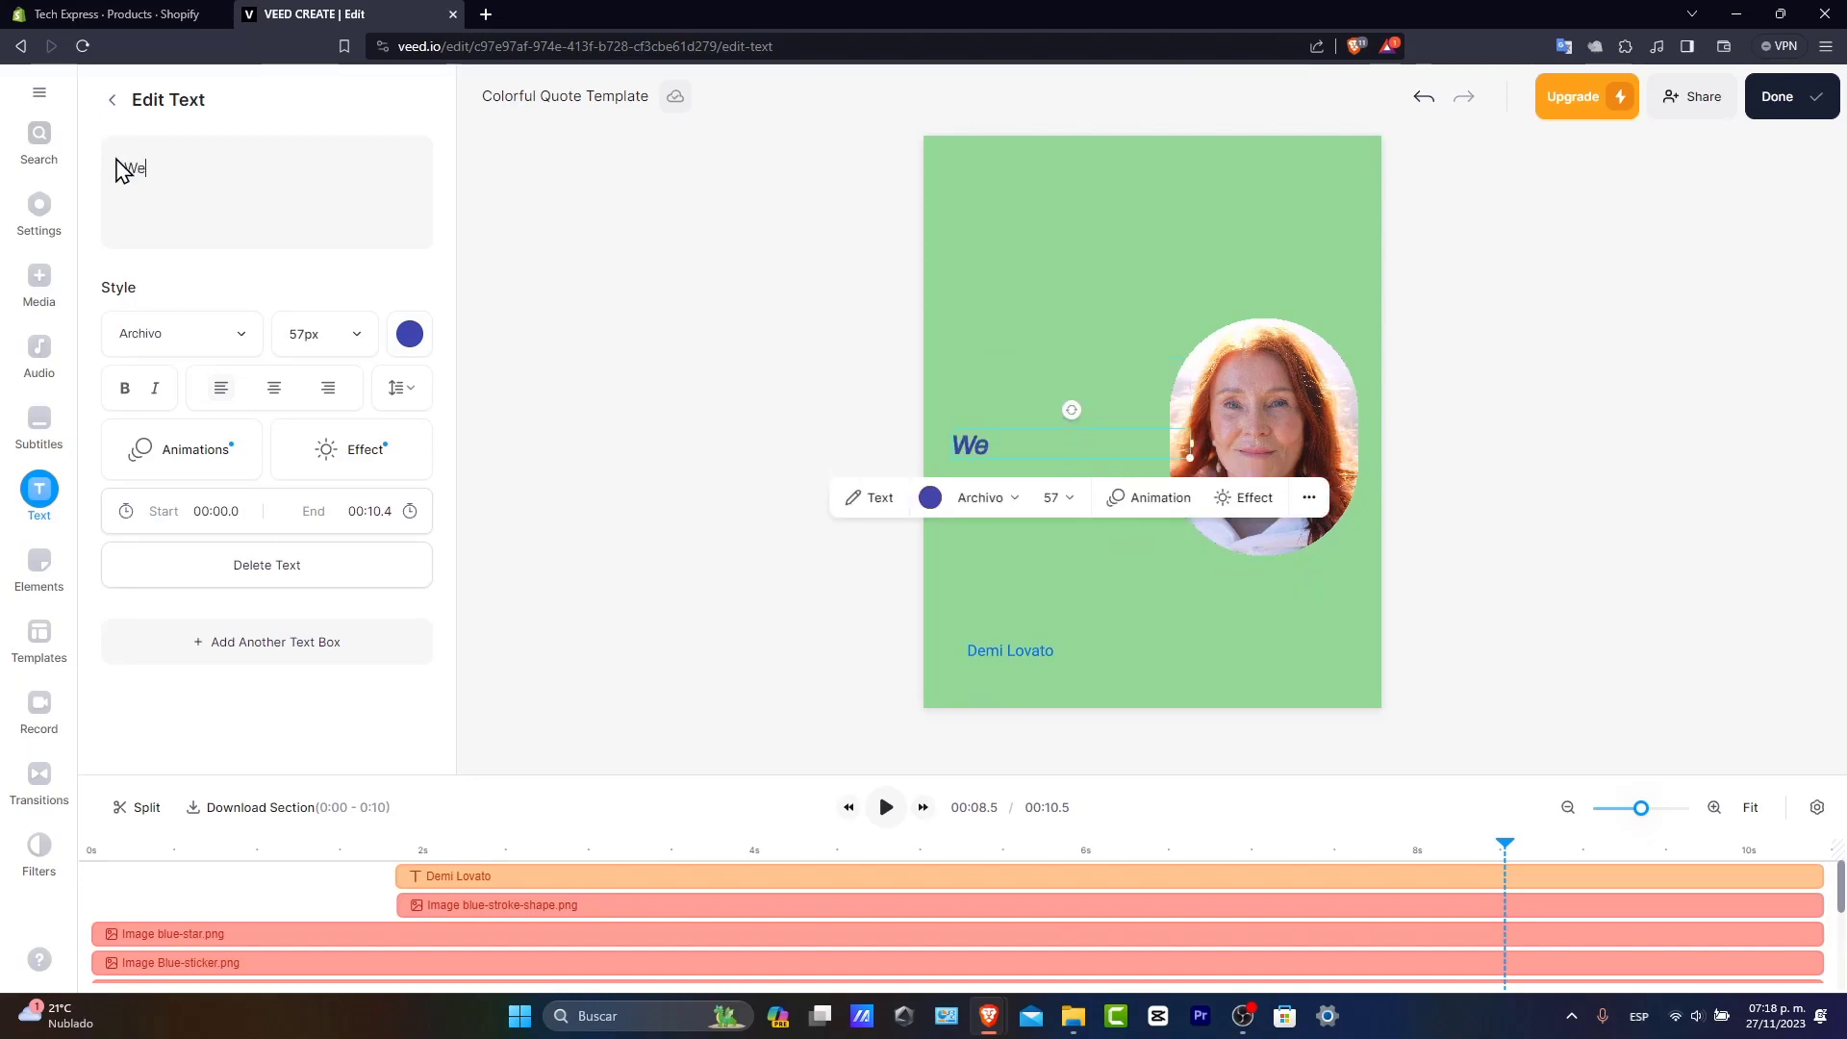
text(lcome to the )
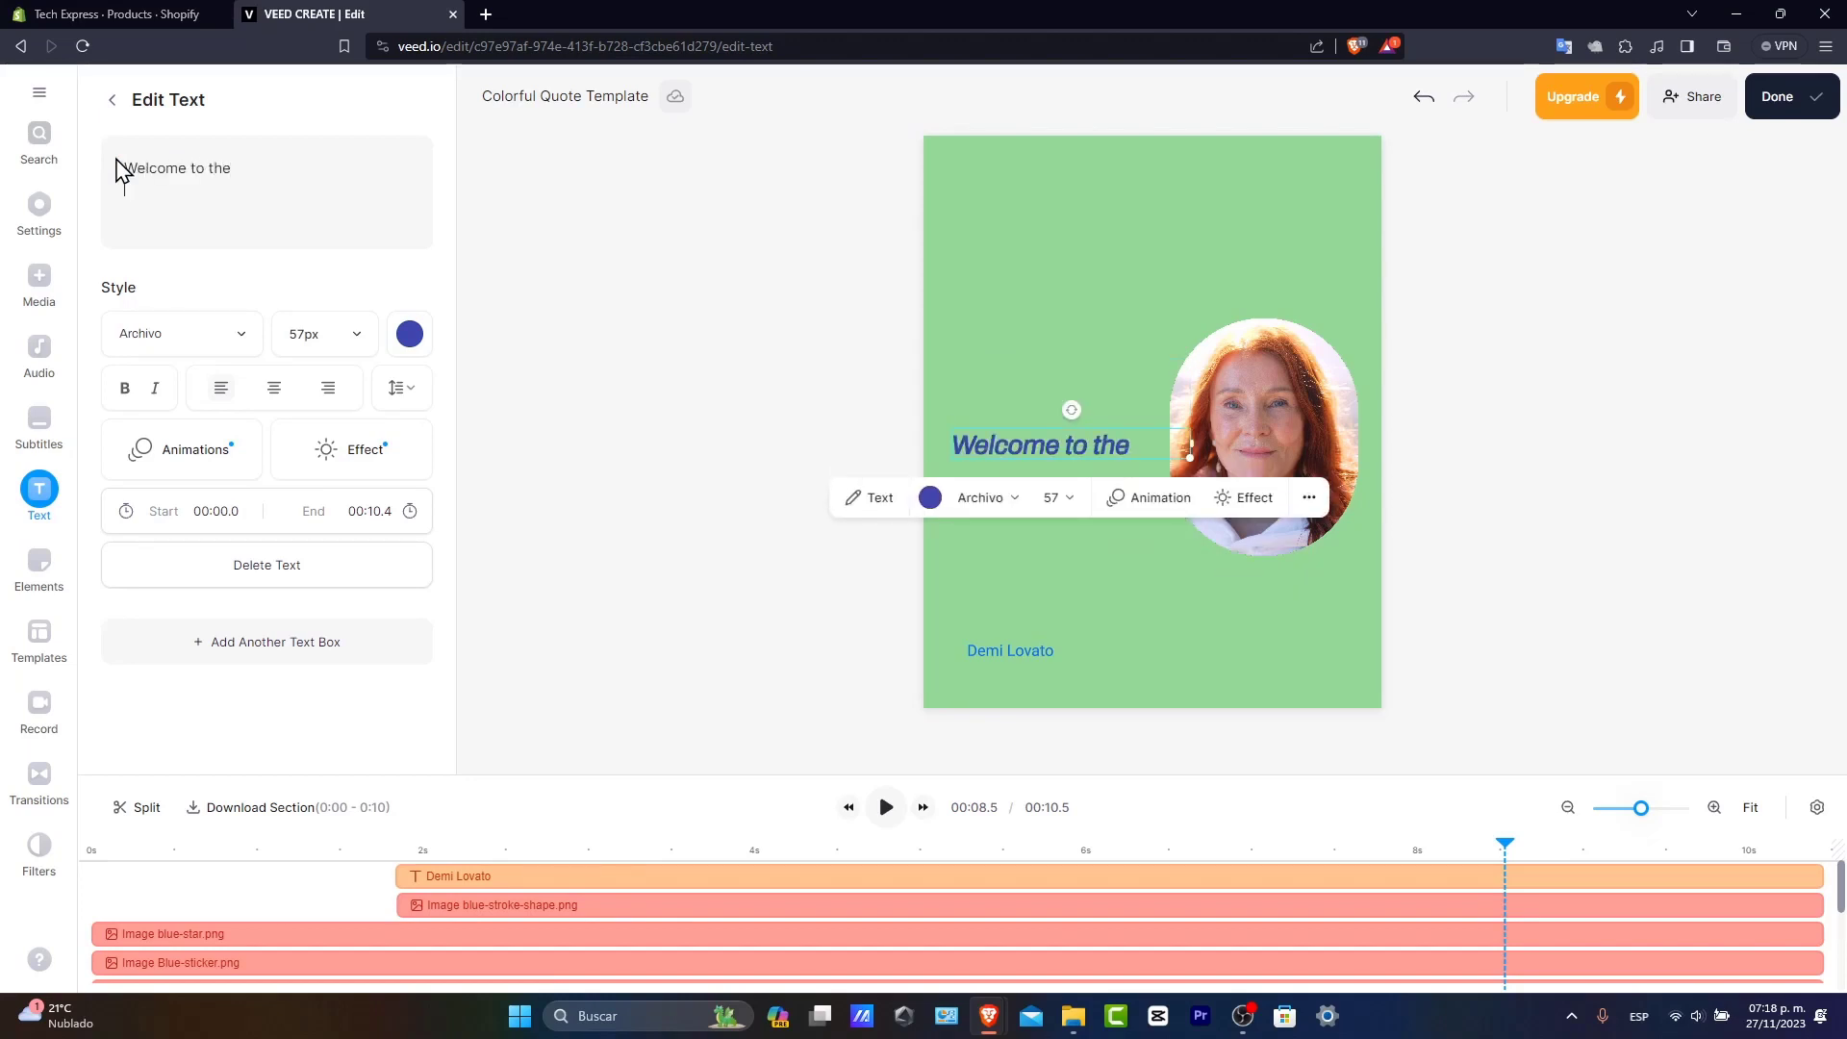
text(best chann)
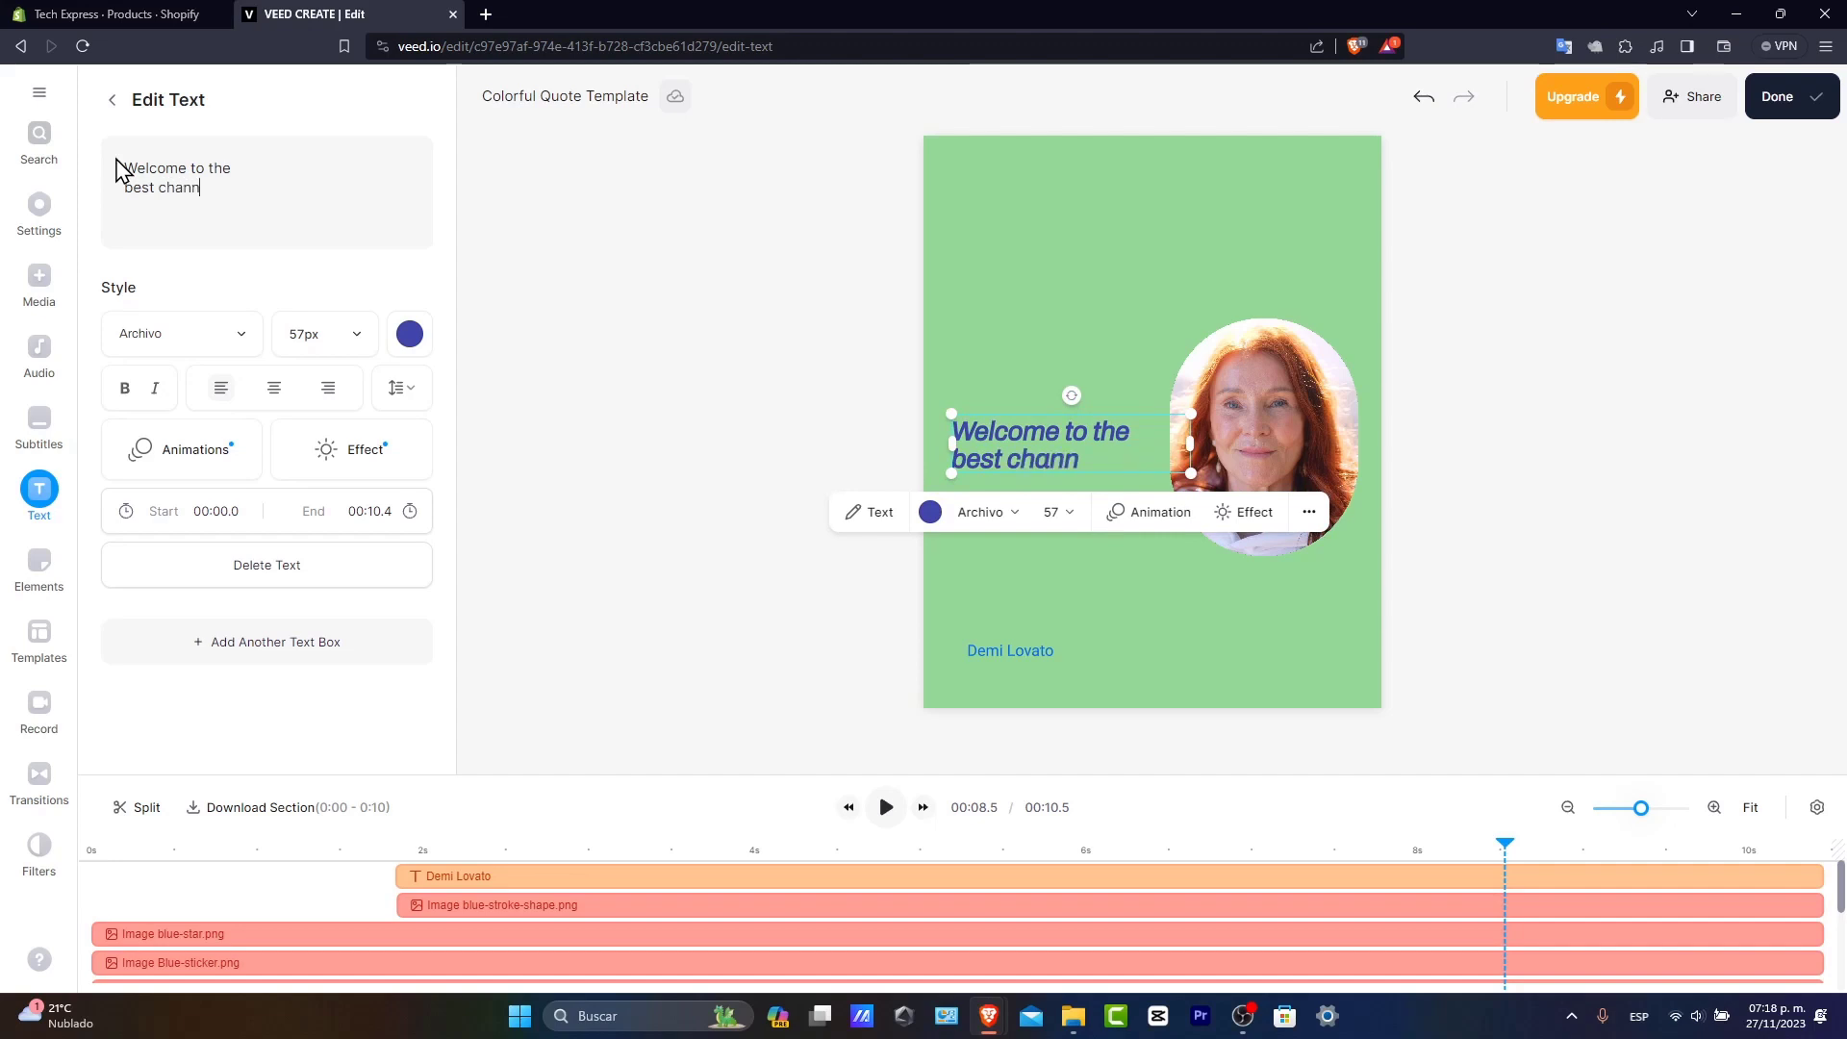
text(el)
key(Return)
text(on the Yout)
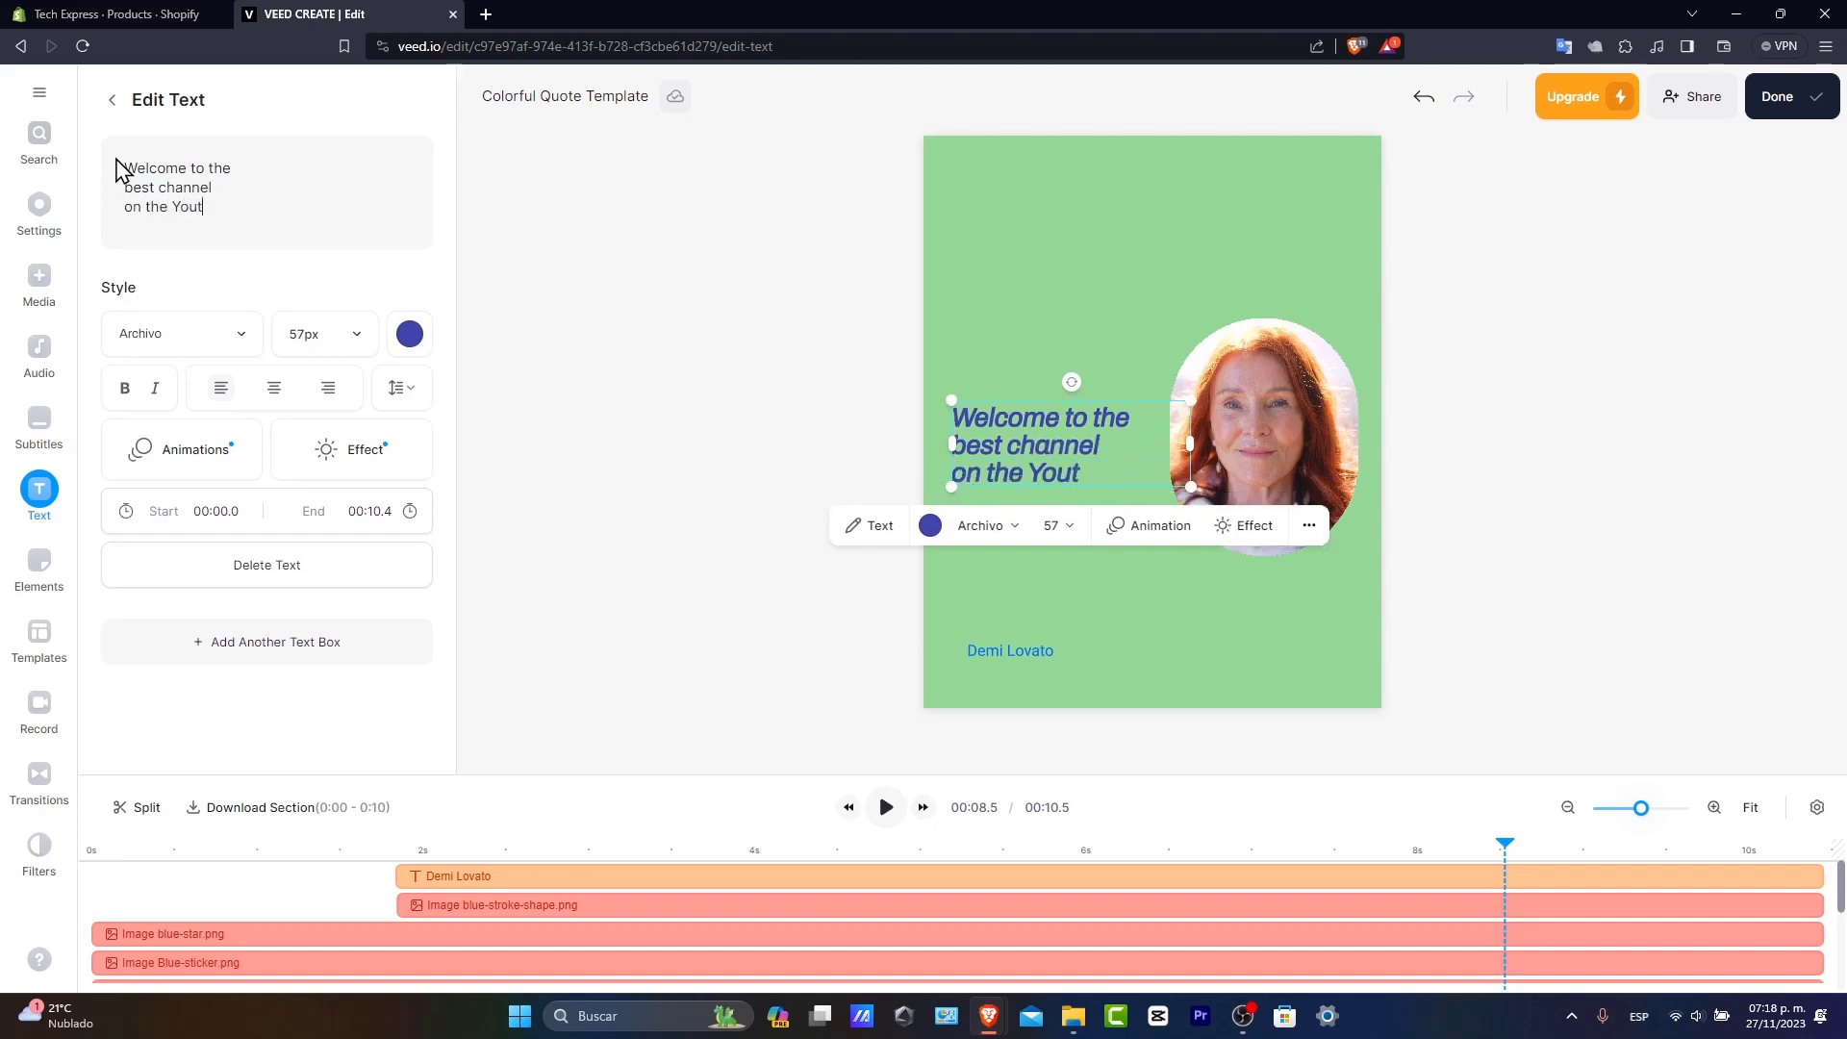
text(ube)
key(Return)
text(Community)
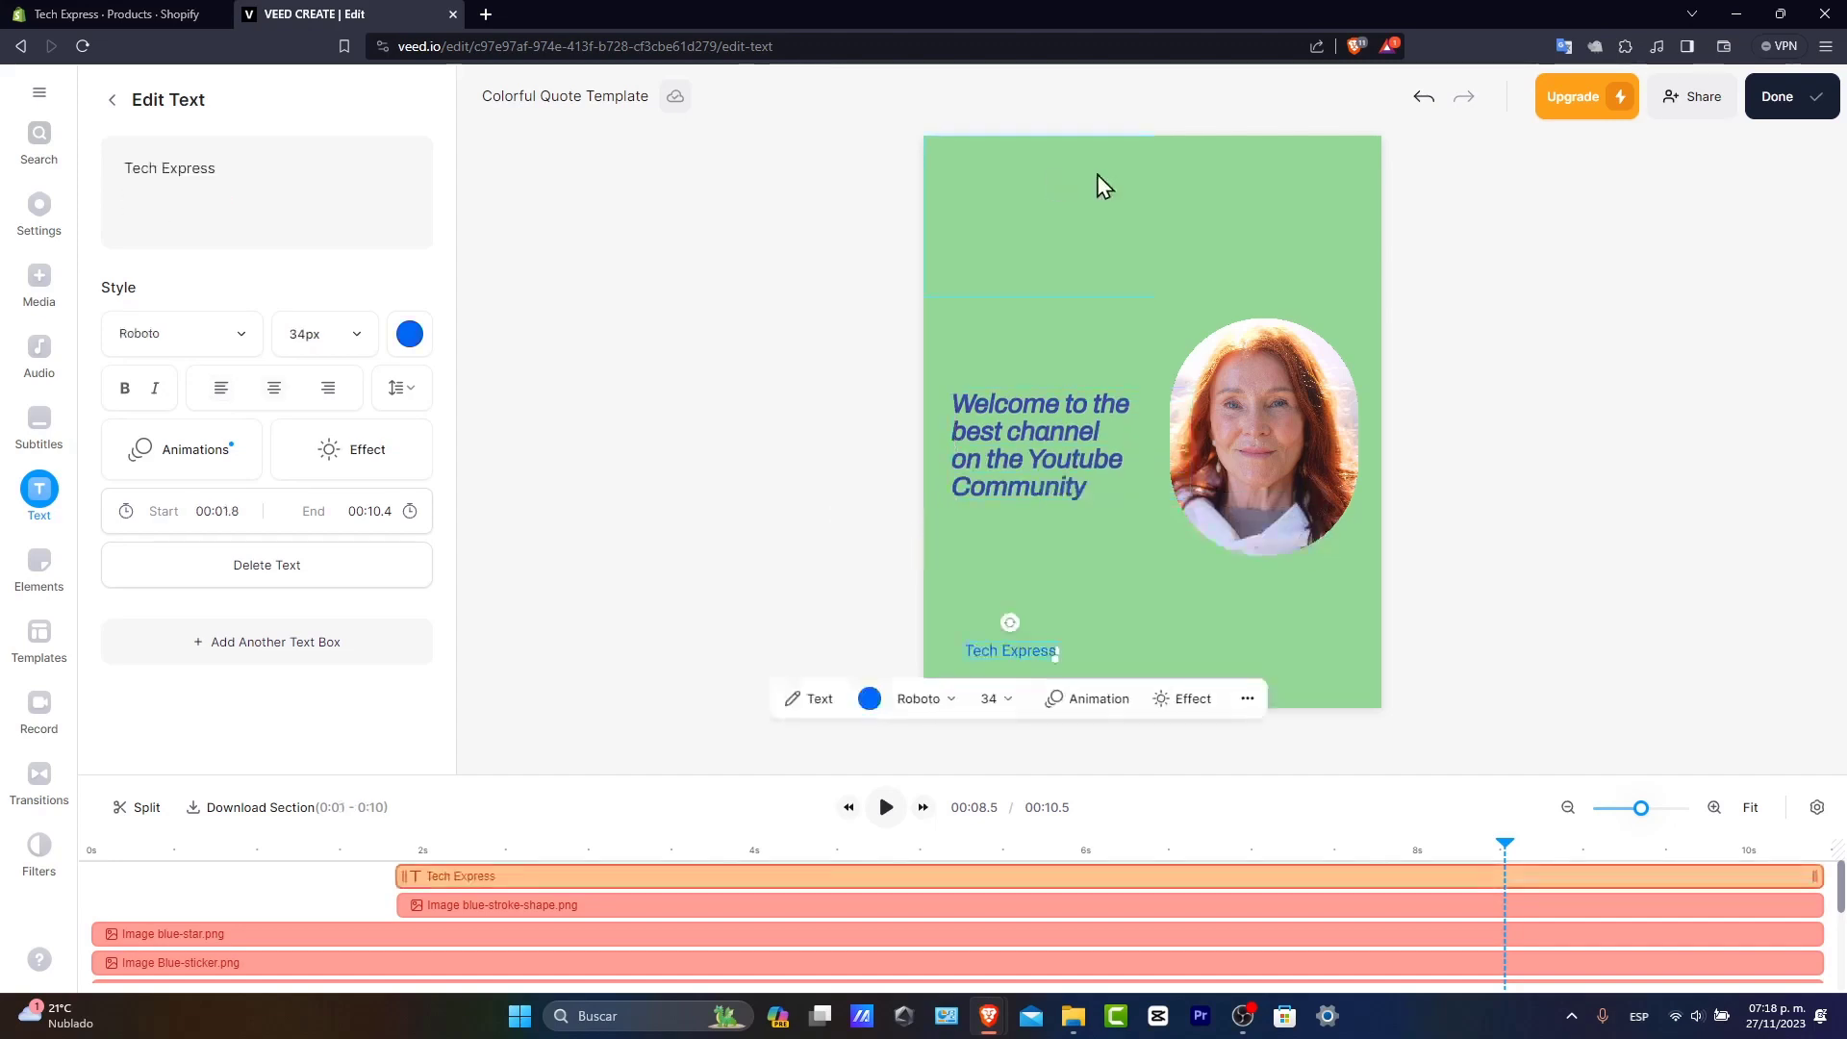
- Examine the Magic Tools available for the oval portrait video of the red-haired woman
click(1270, 395)
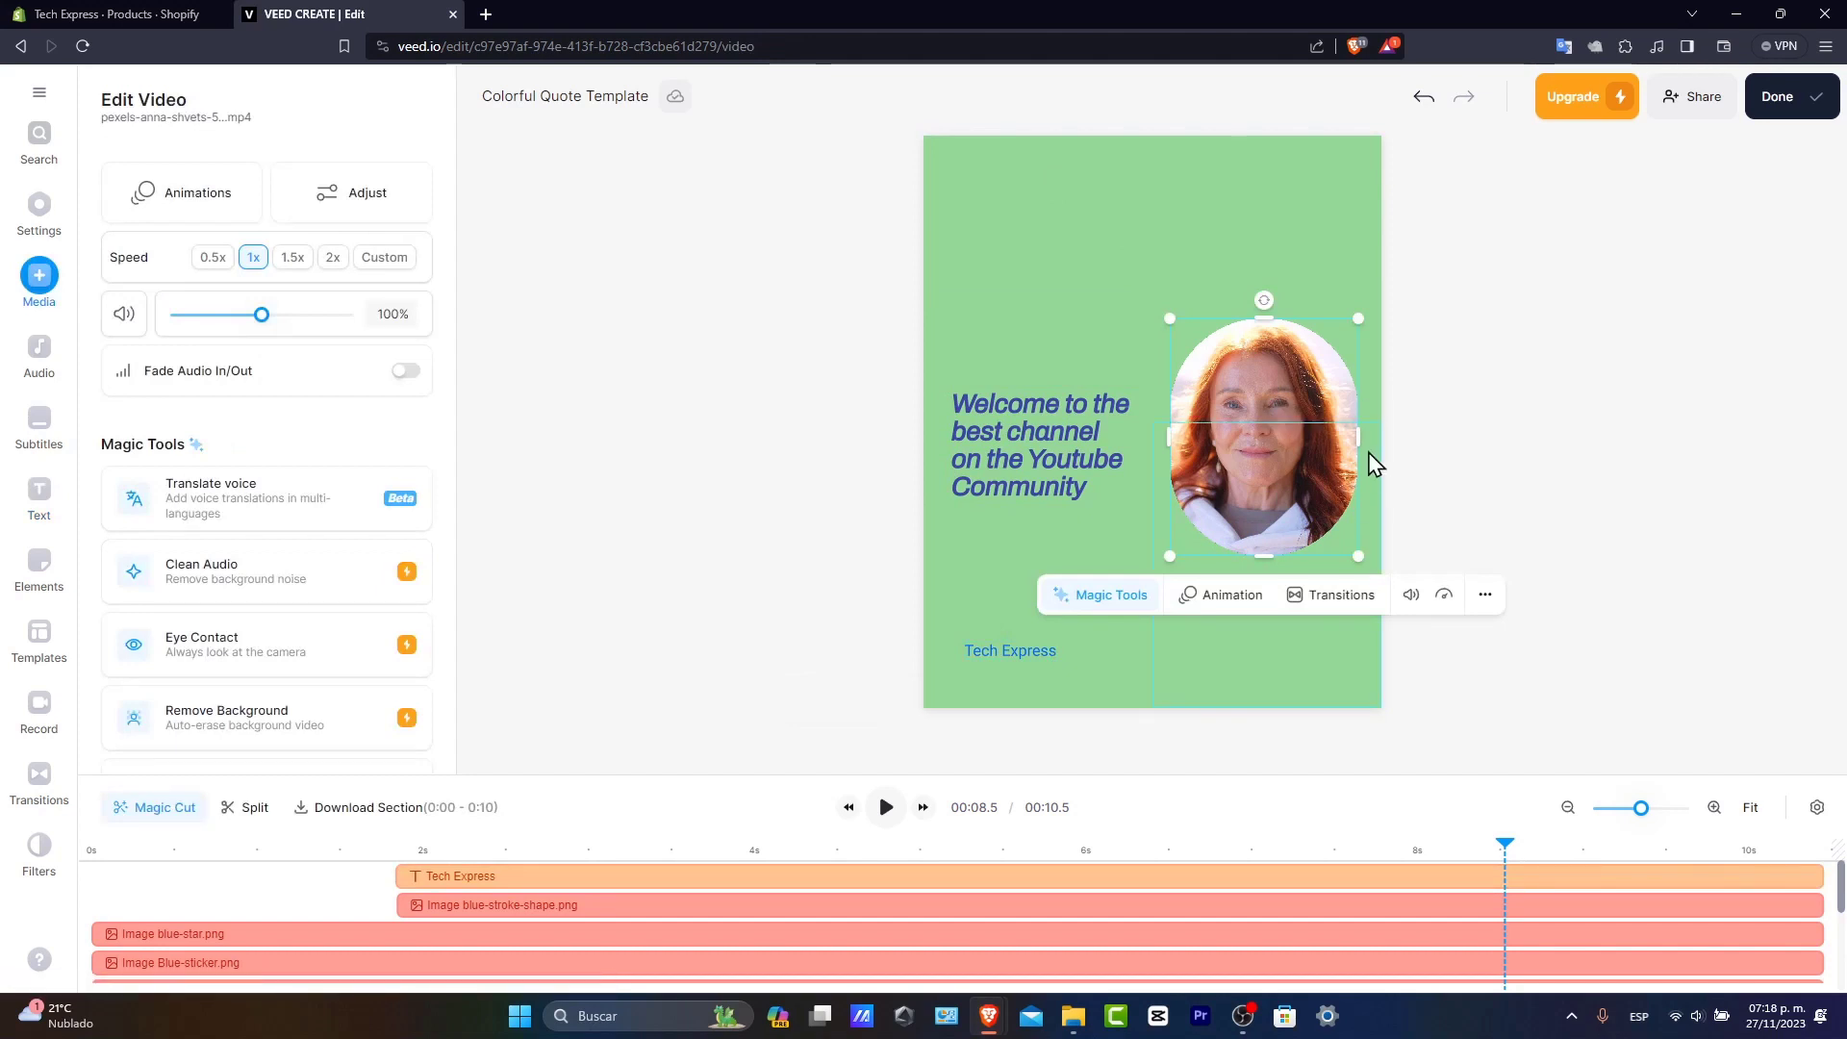
click(1153, 597)
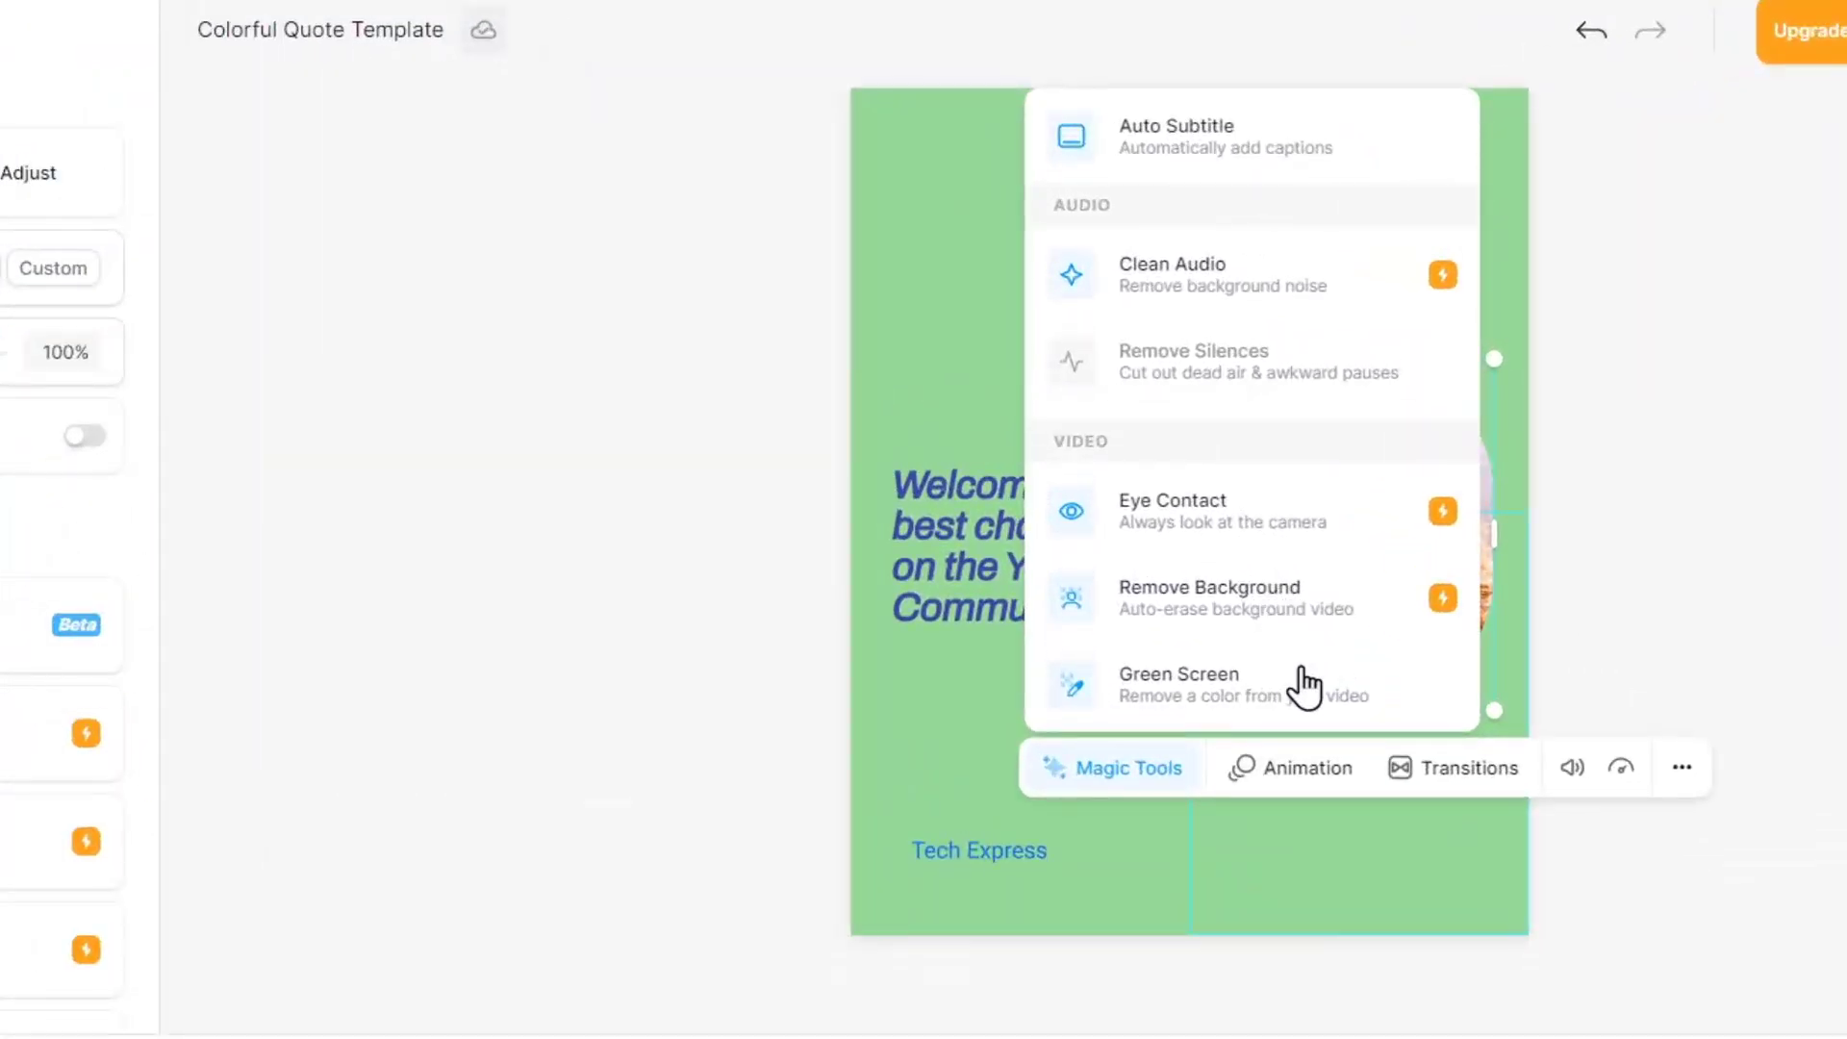
click(1601, 558)
click(1383, 533)
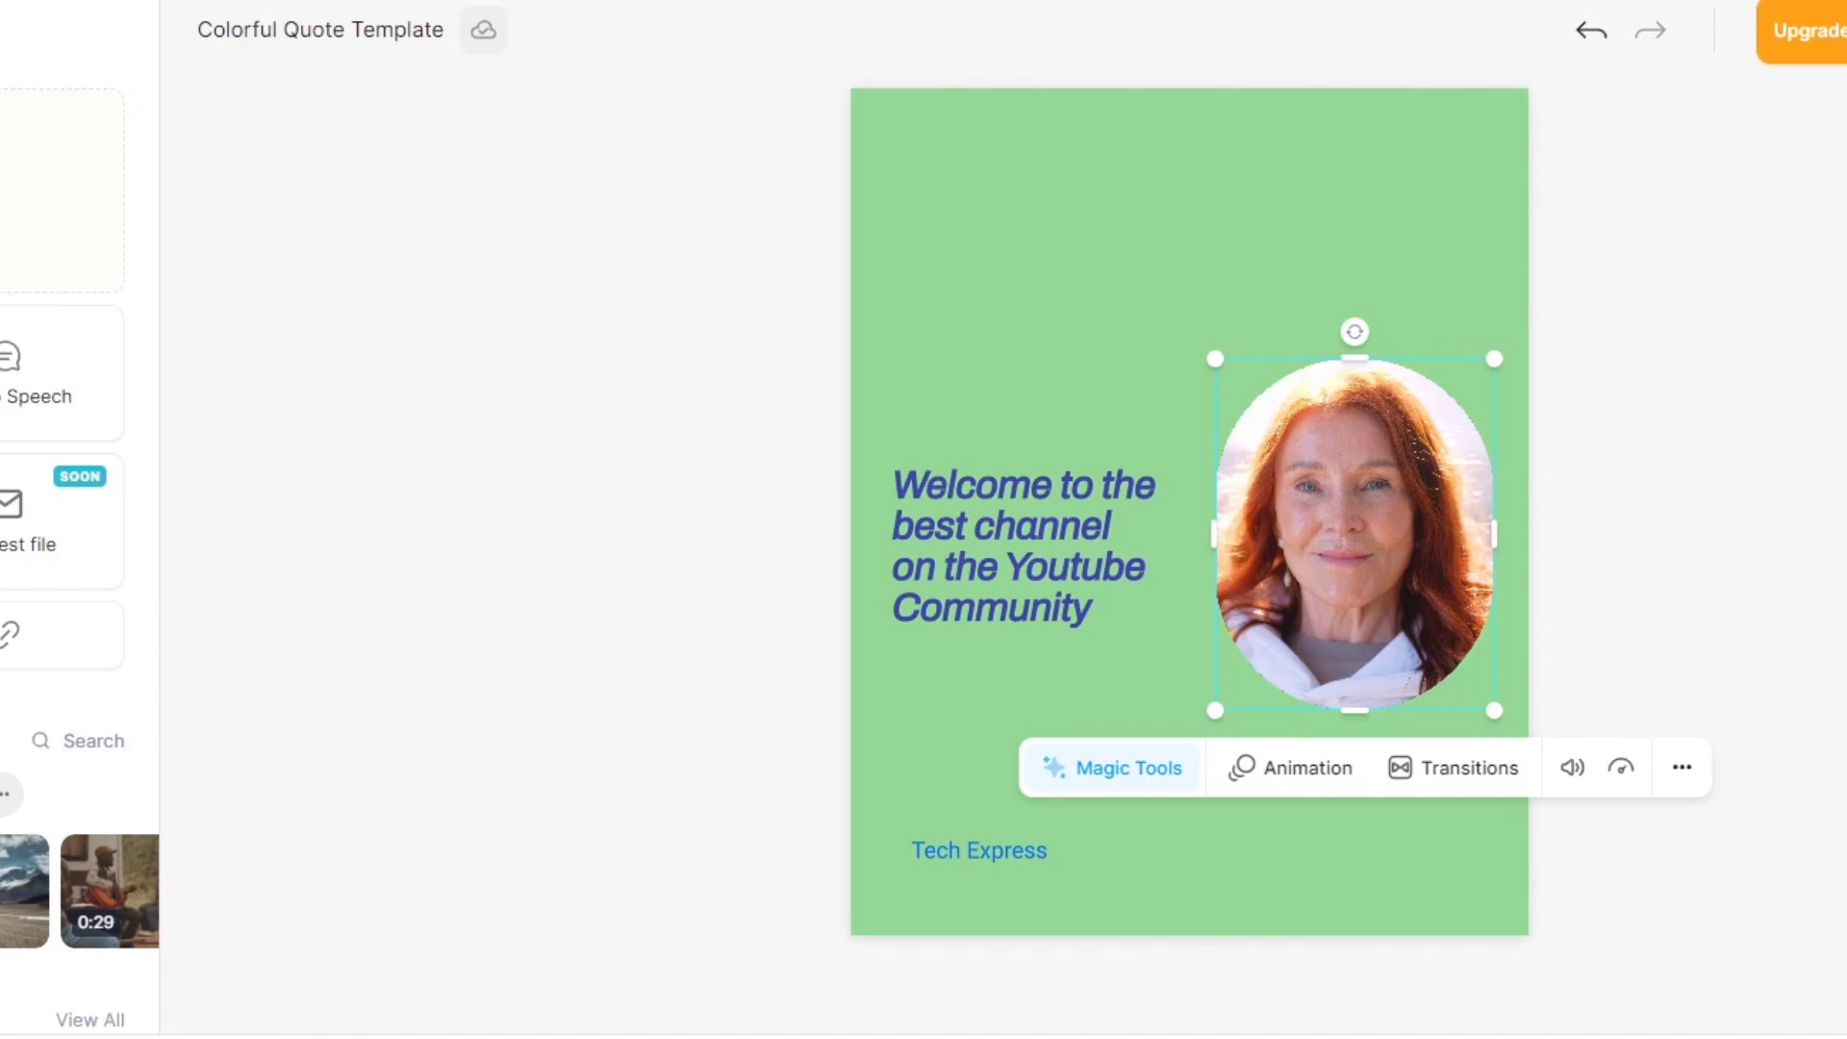
- Replace the oval portrait video with a generated avatar of the bearded man and scale it down on the canvas
click(1022, 209)
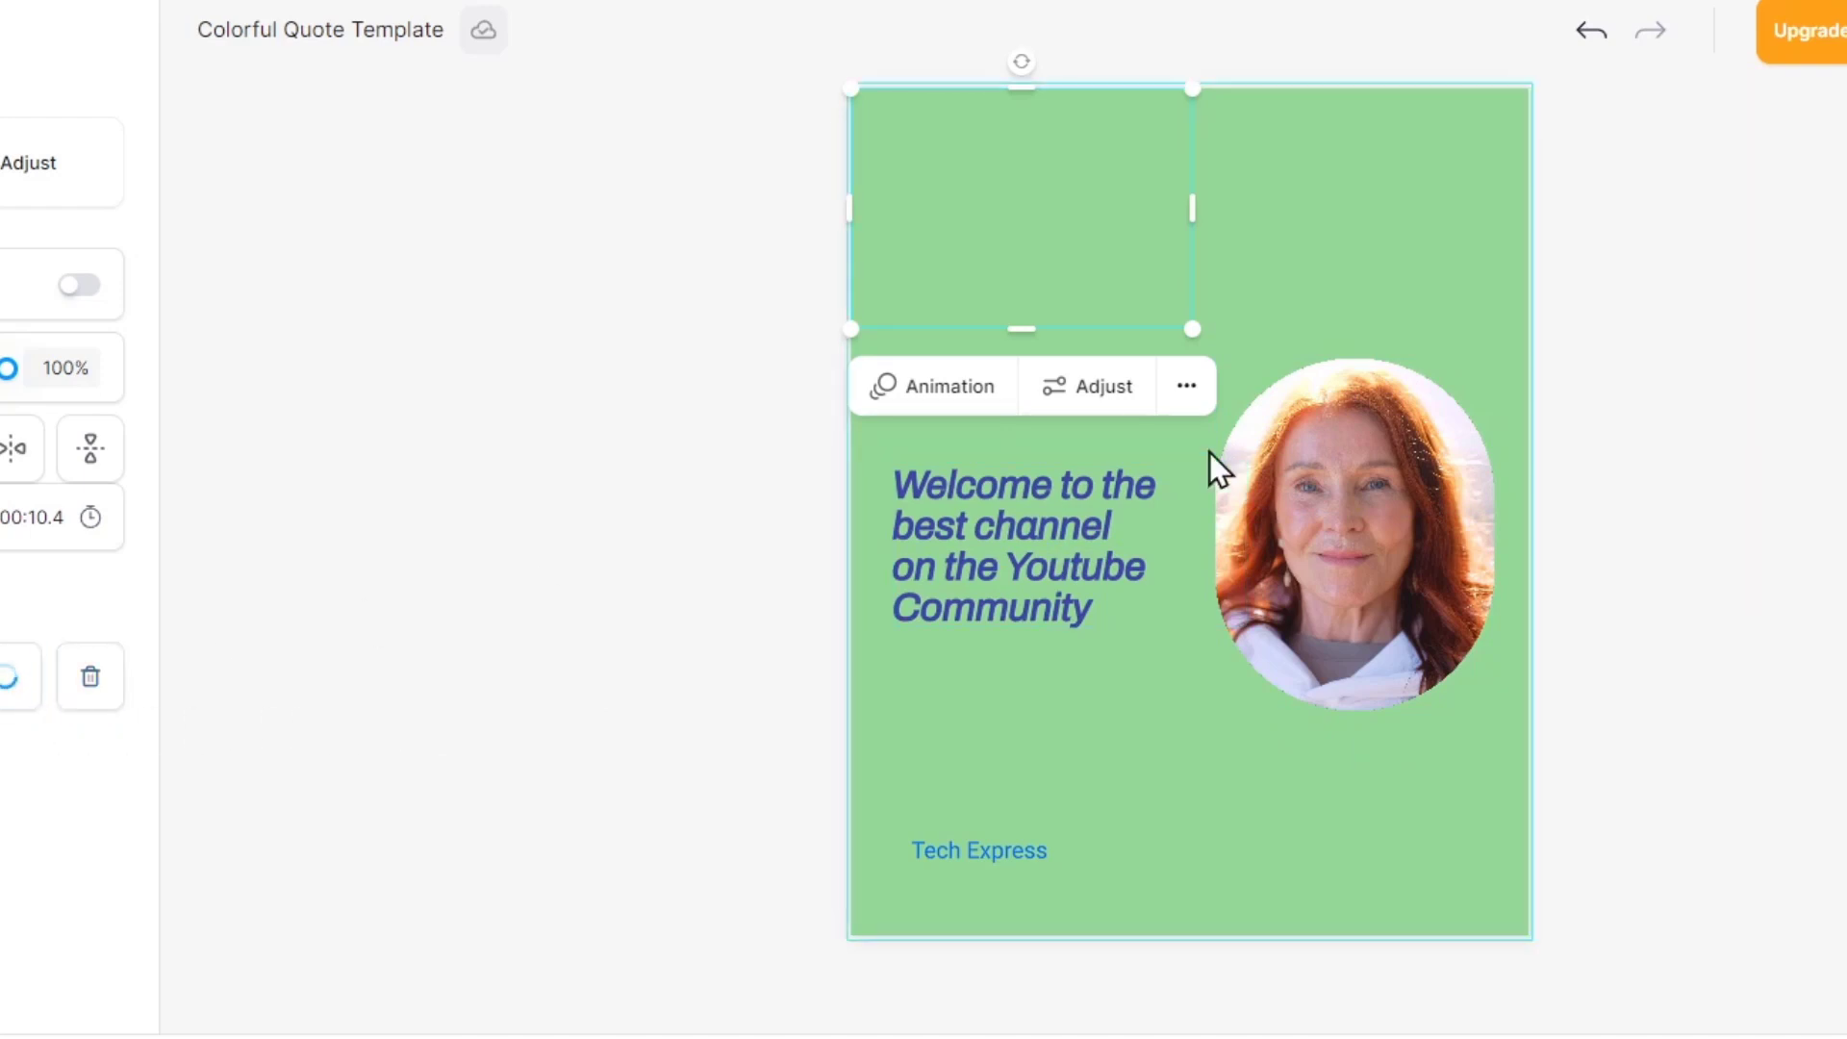
click(1377, 450)
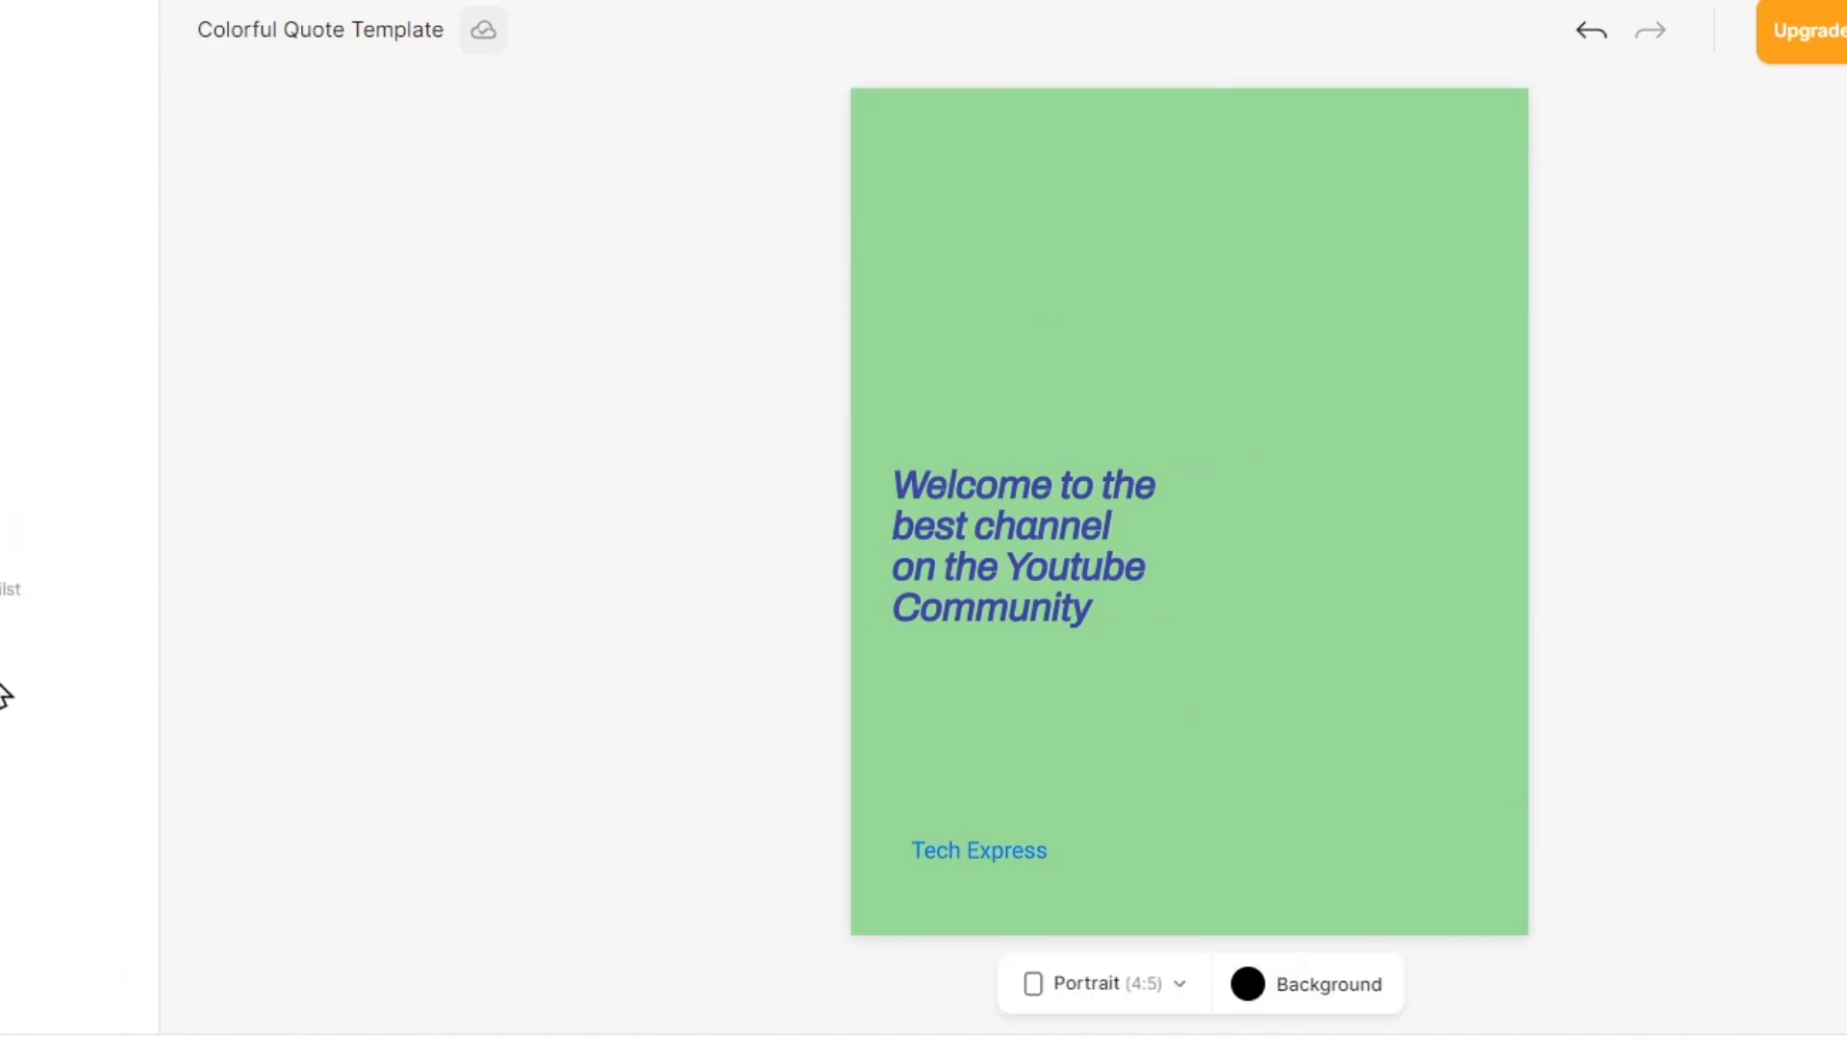
click(3, 689)
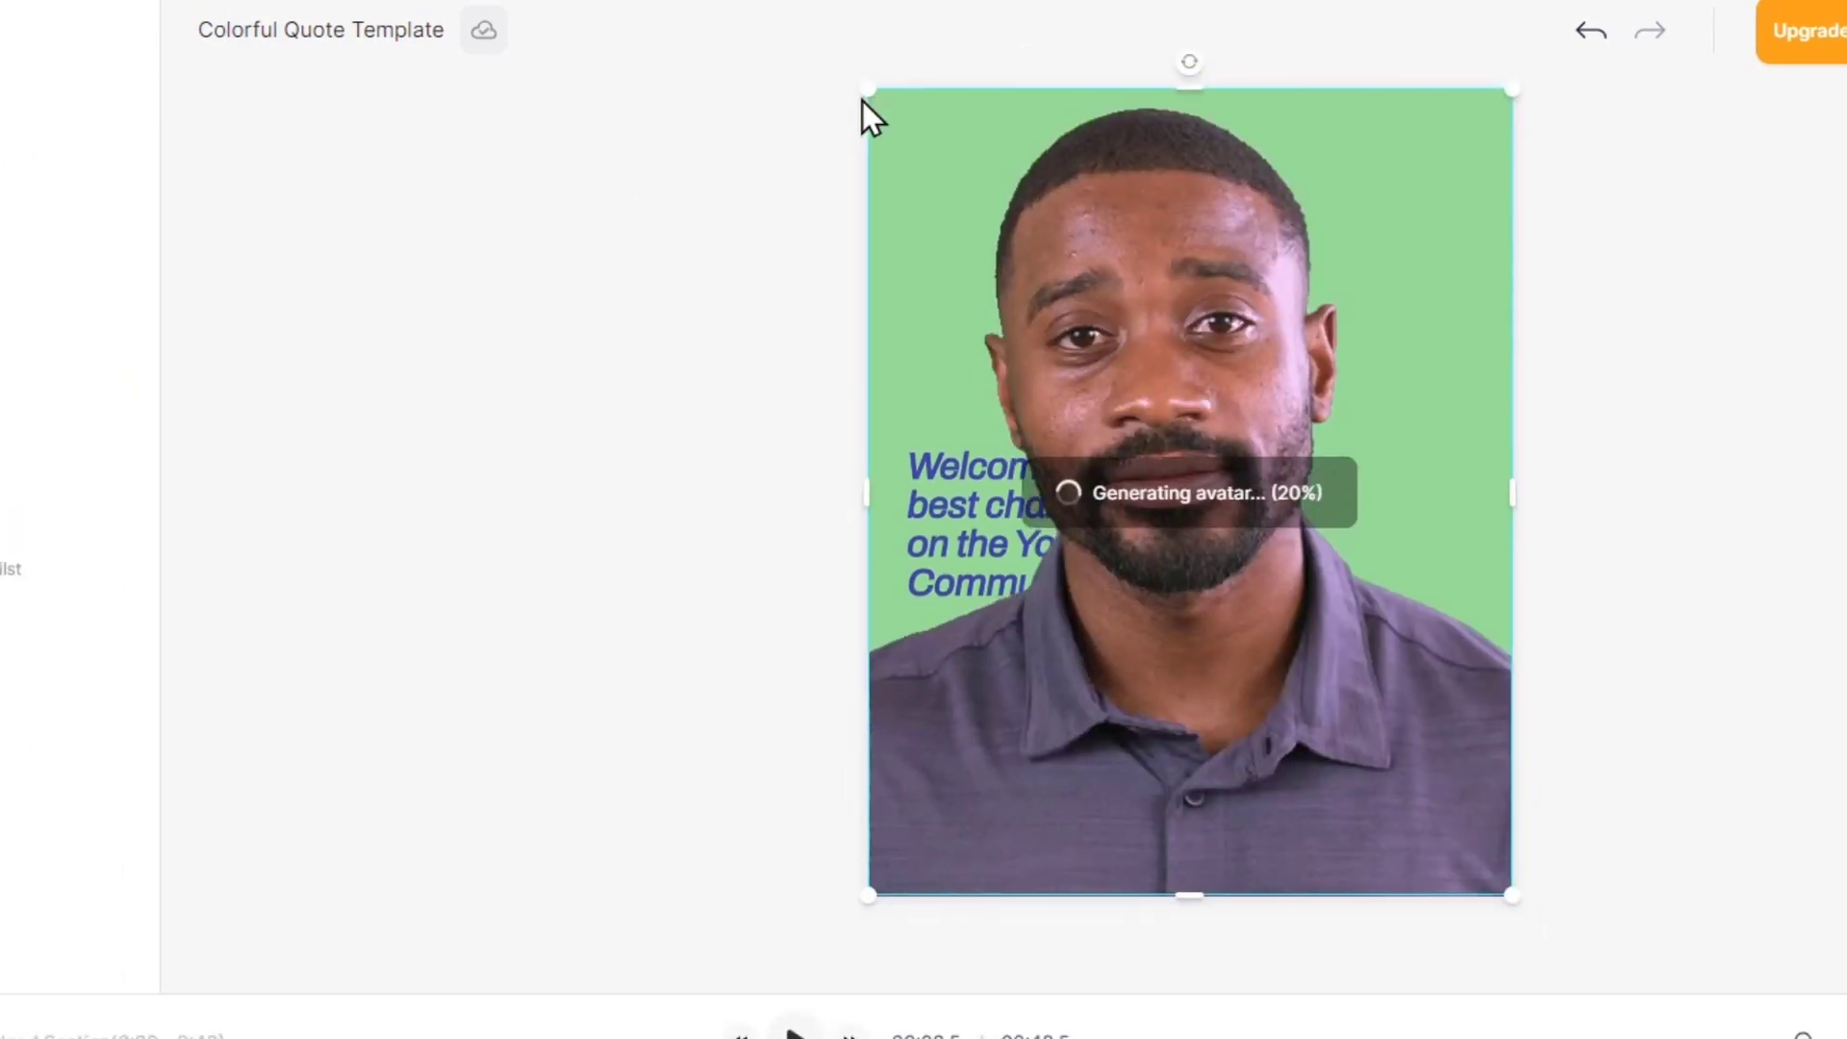
drag(869, 90, 1005, 186)
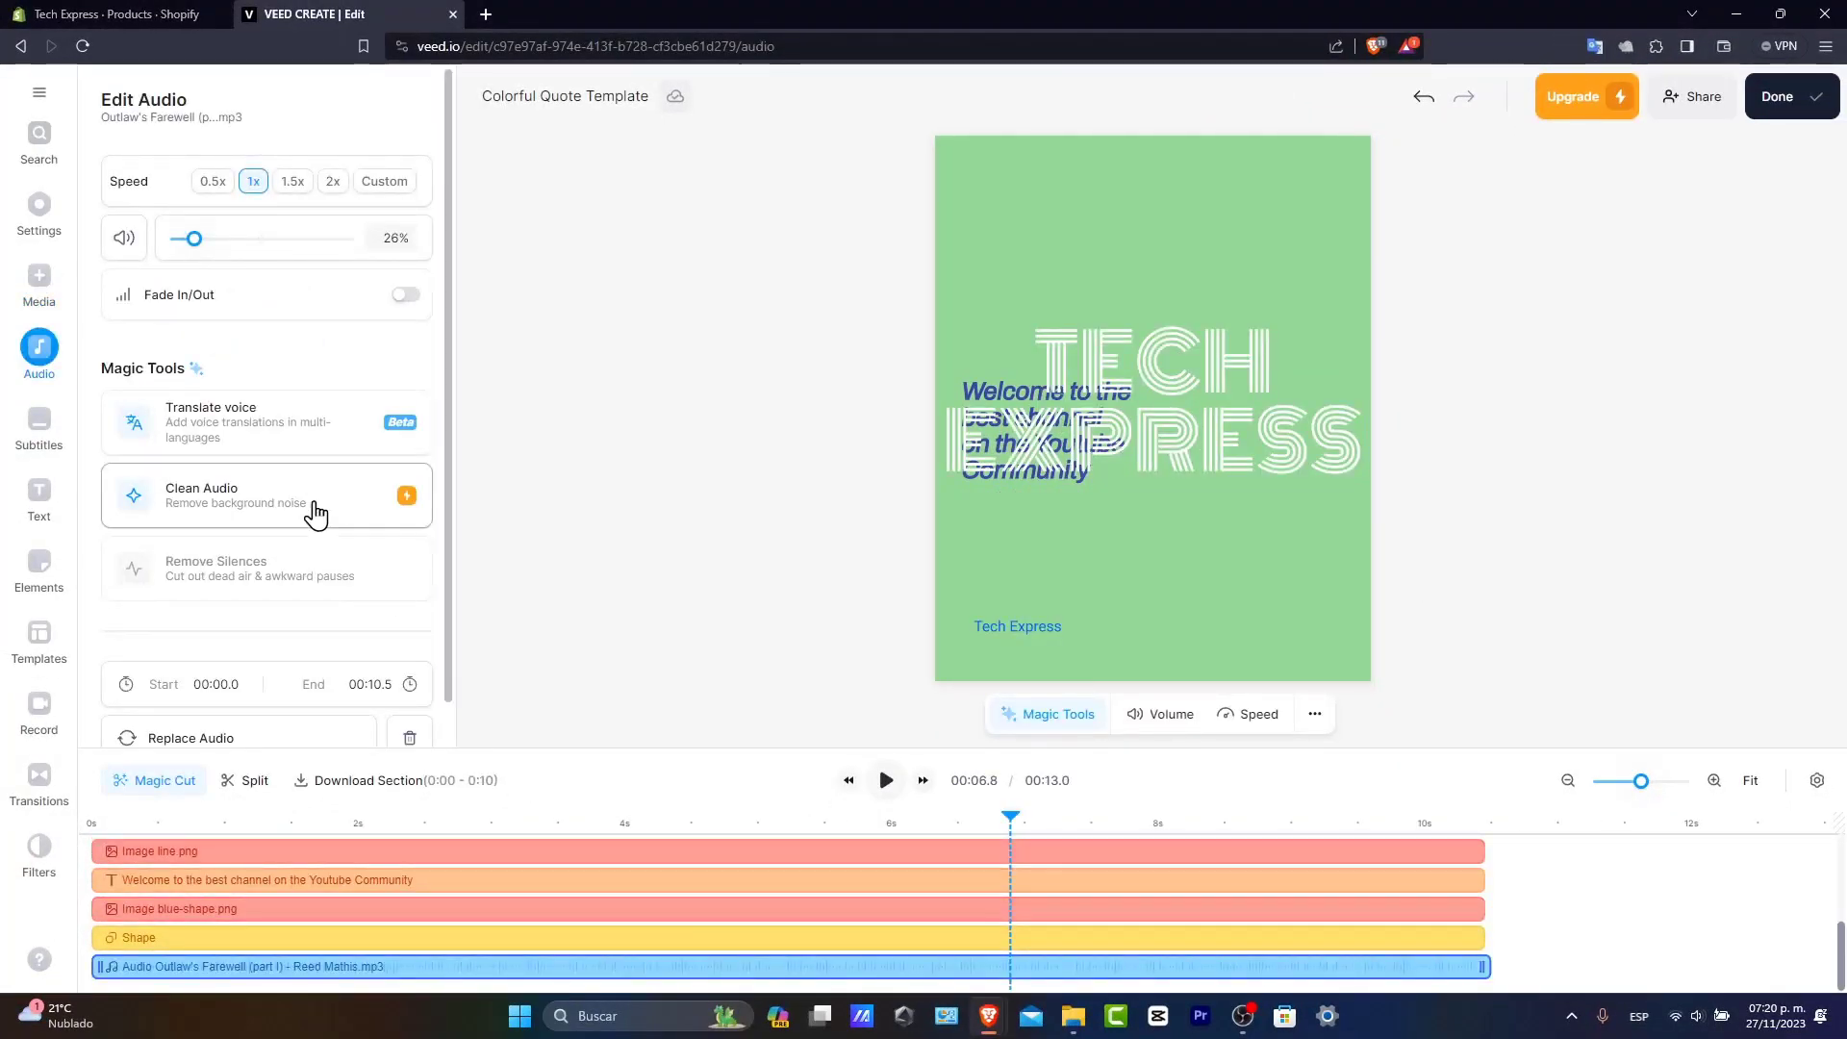
- Try placing the large white TECH EXPRESS title higher on the canvas
click(42, 500)
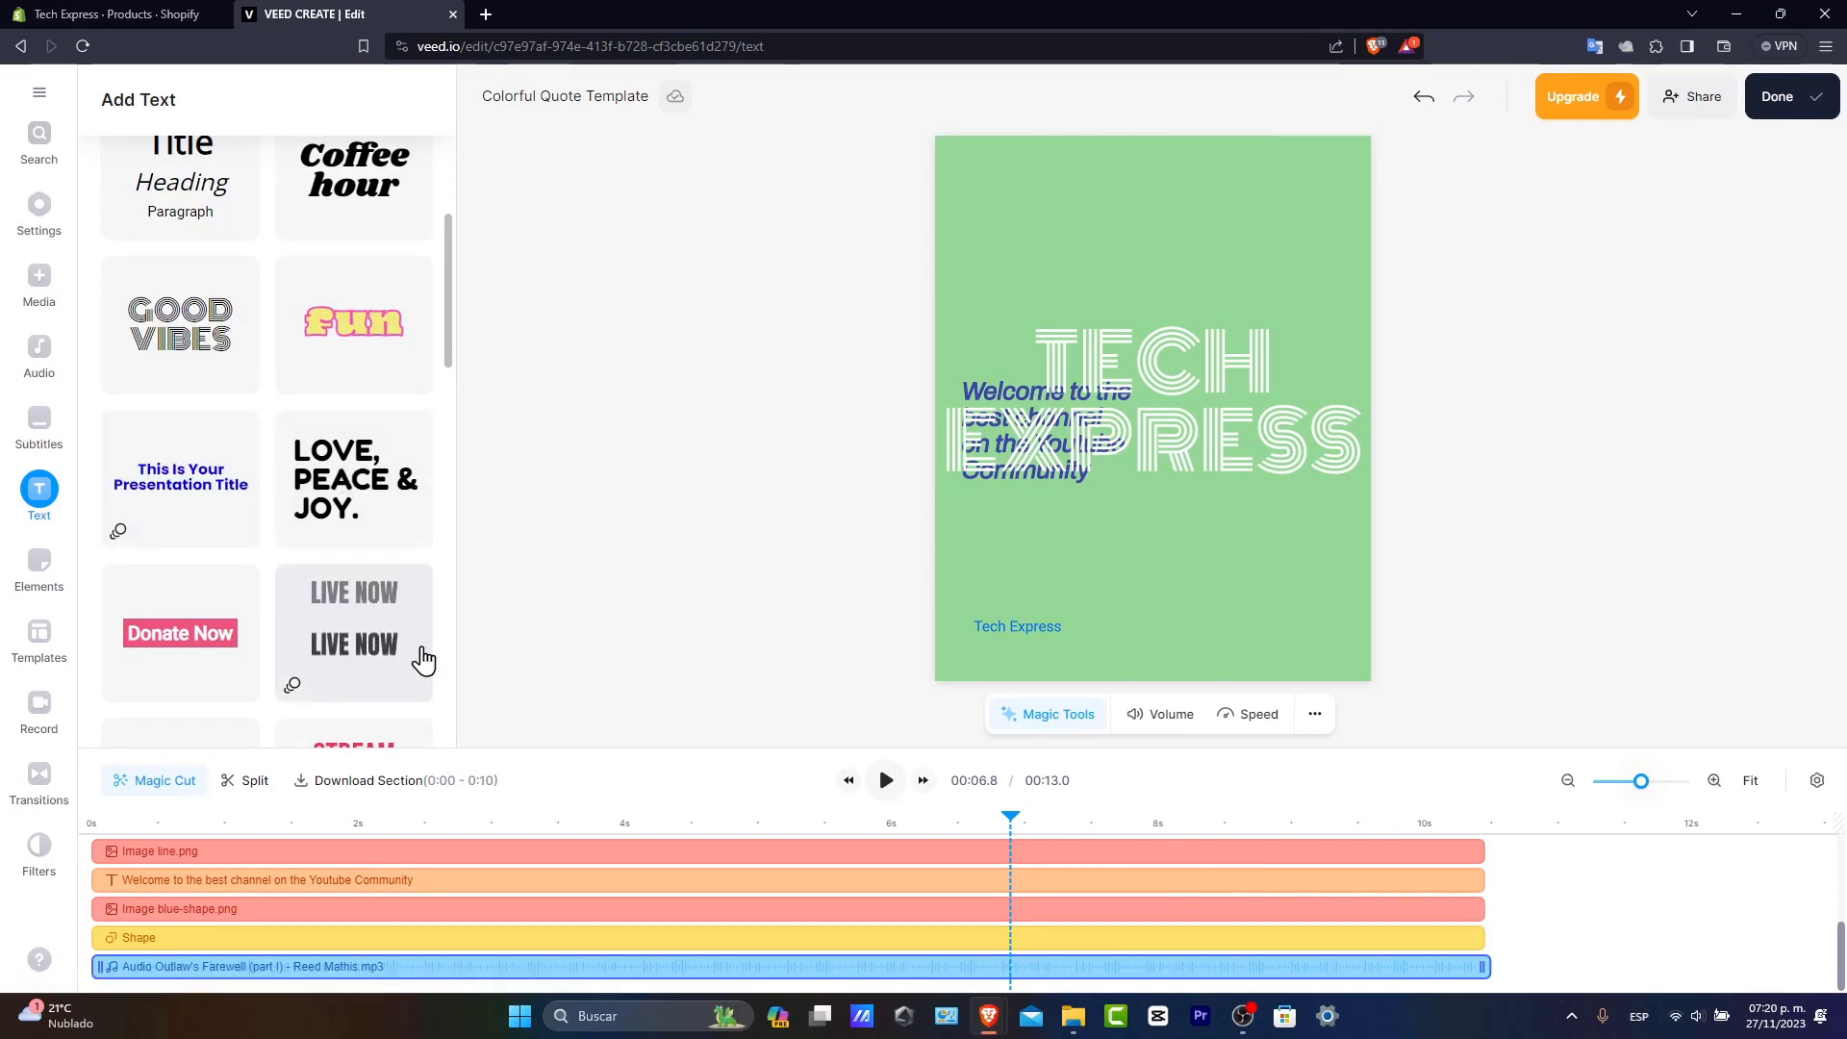
click(1183, 435)
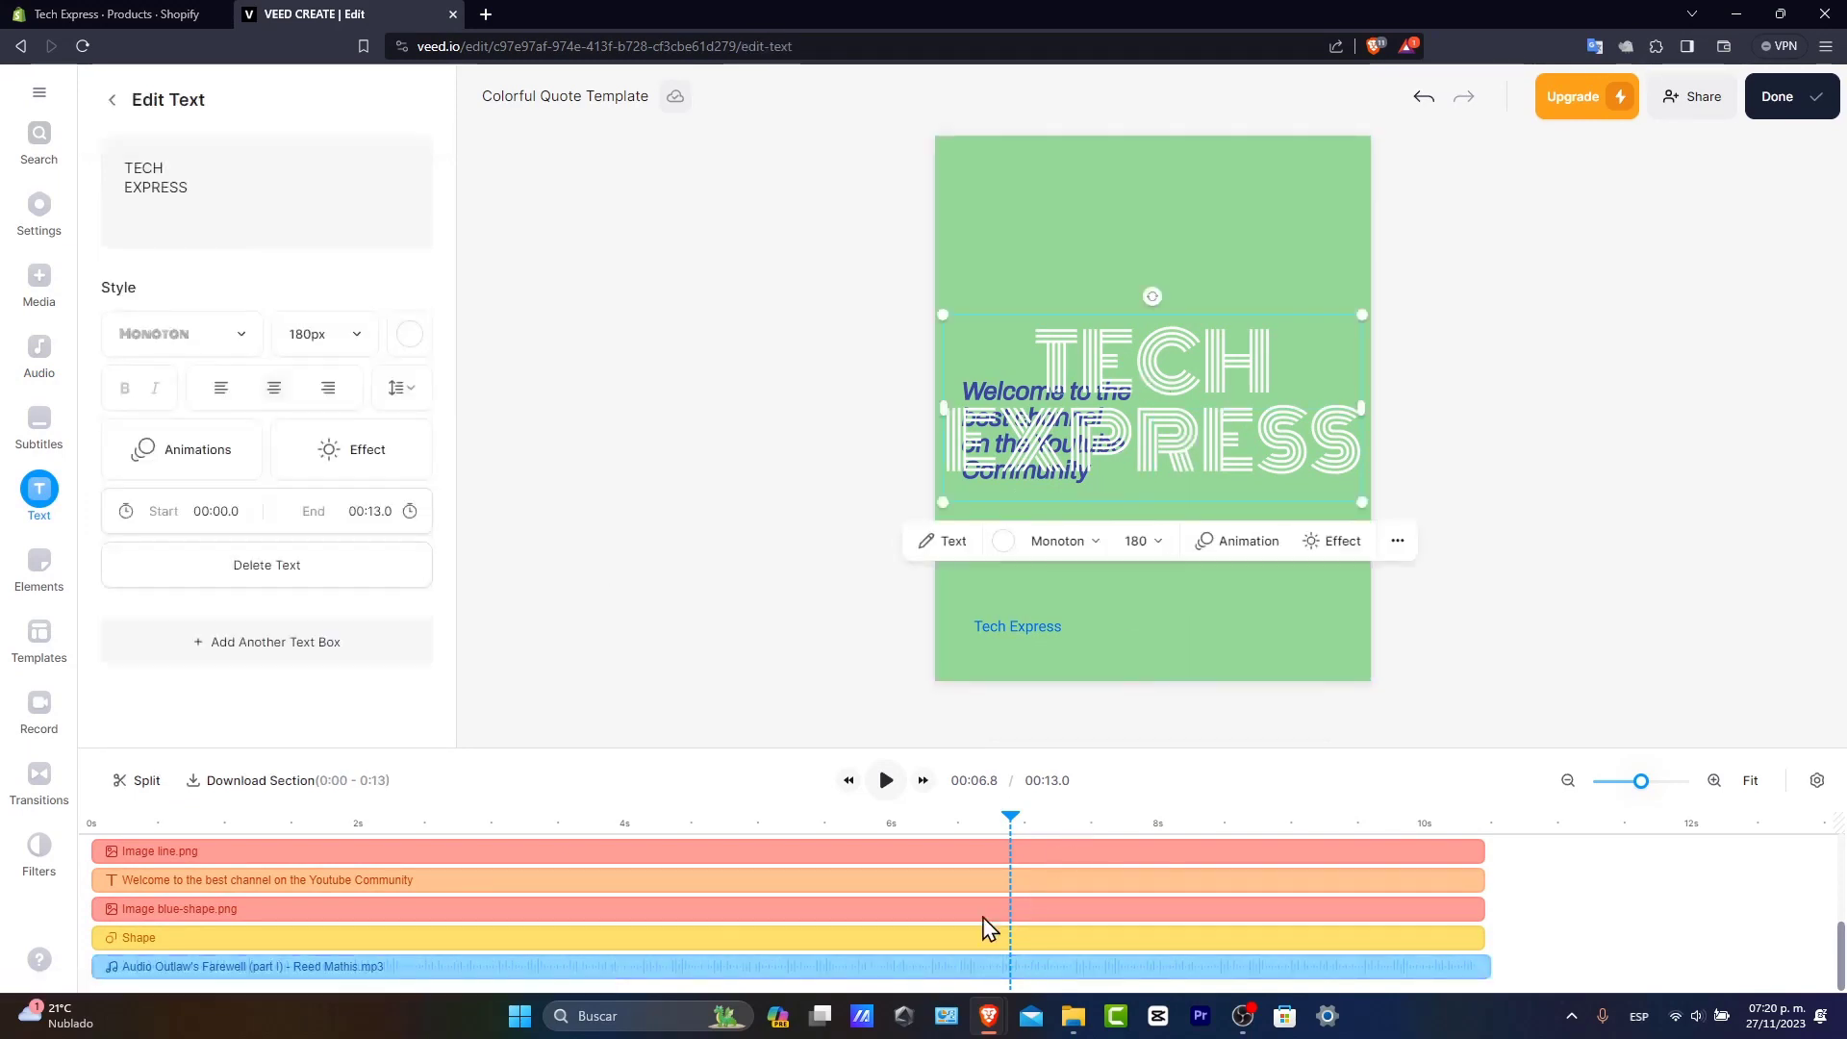
scroll(759, 947, up, 5)
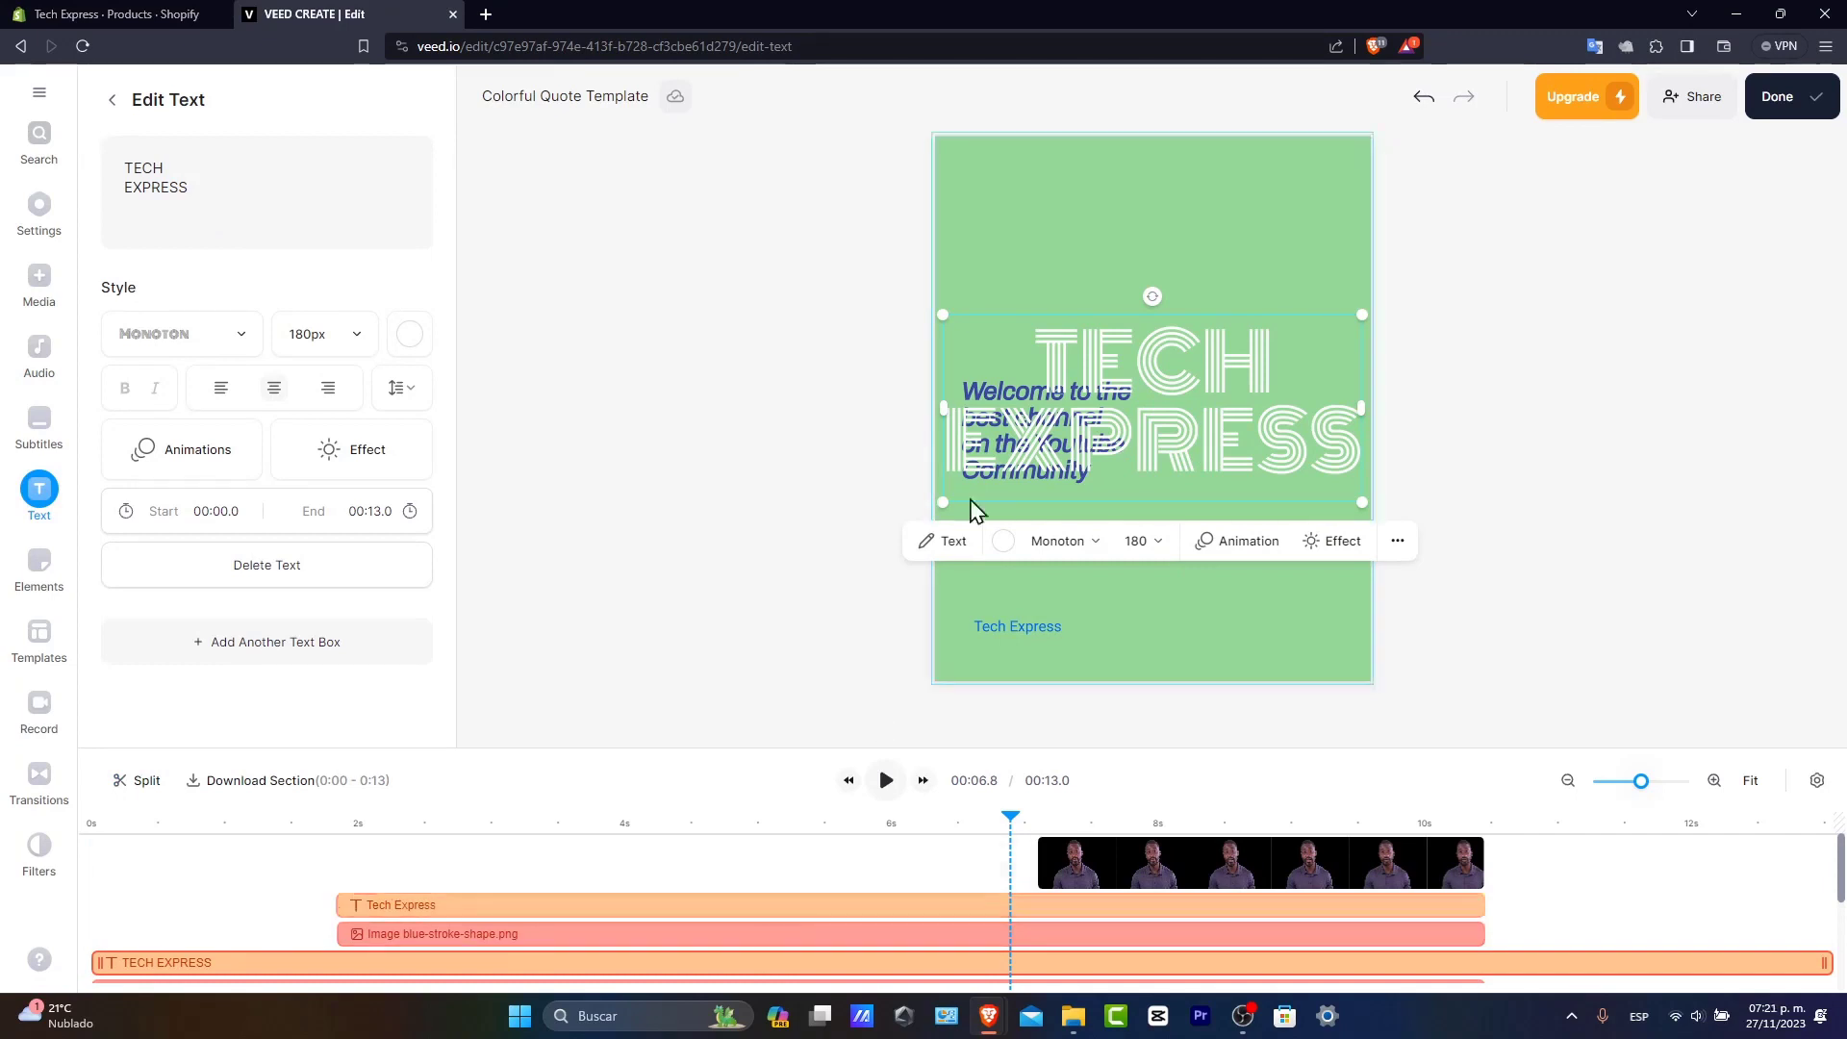
drag(1008, 481, 1047, 409)
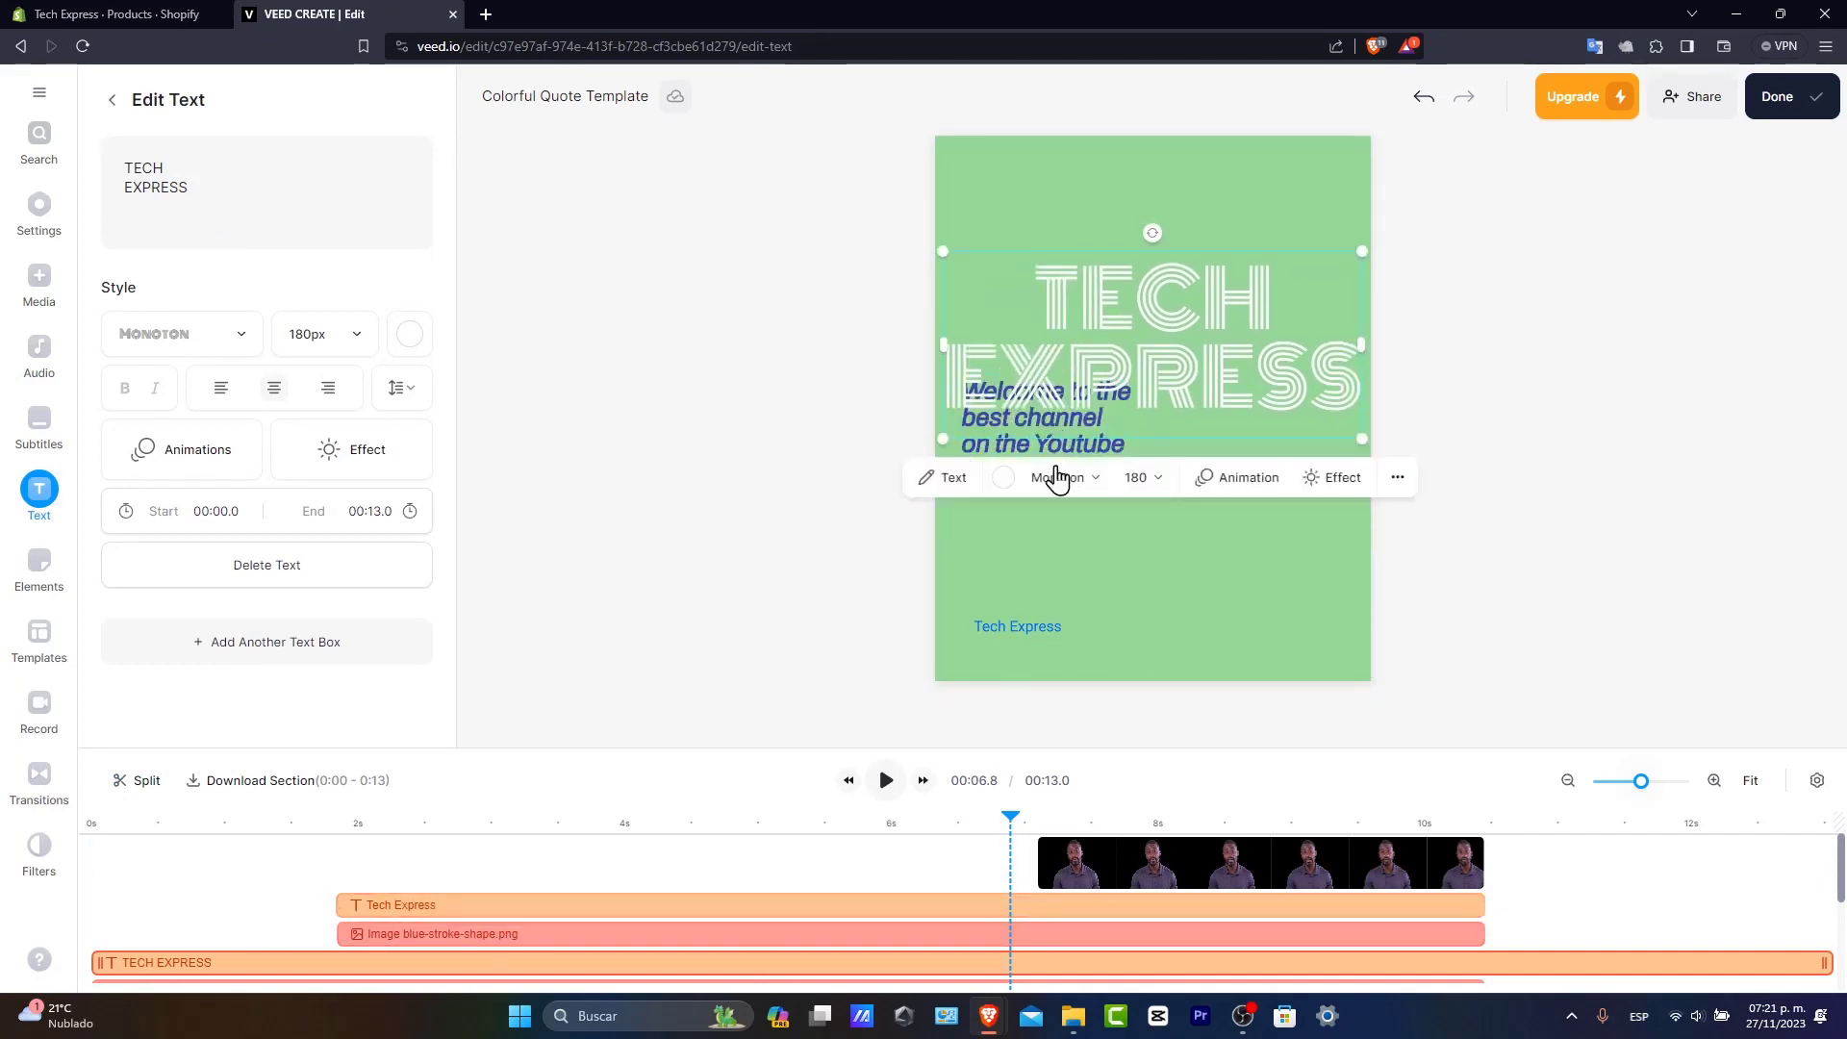
- Delete the four-line quote text that overlaps the TECH EXPRESS title
click(1056, 478)
click(1078, 444)
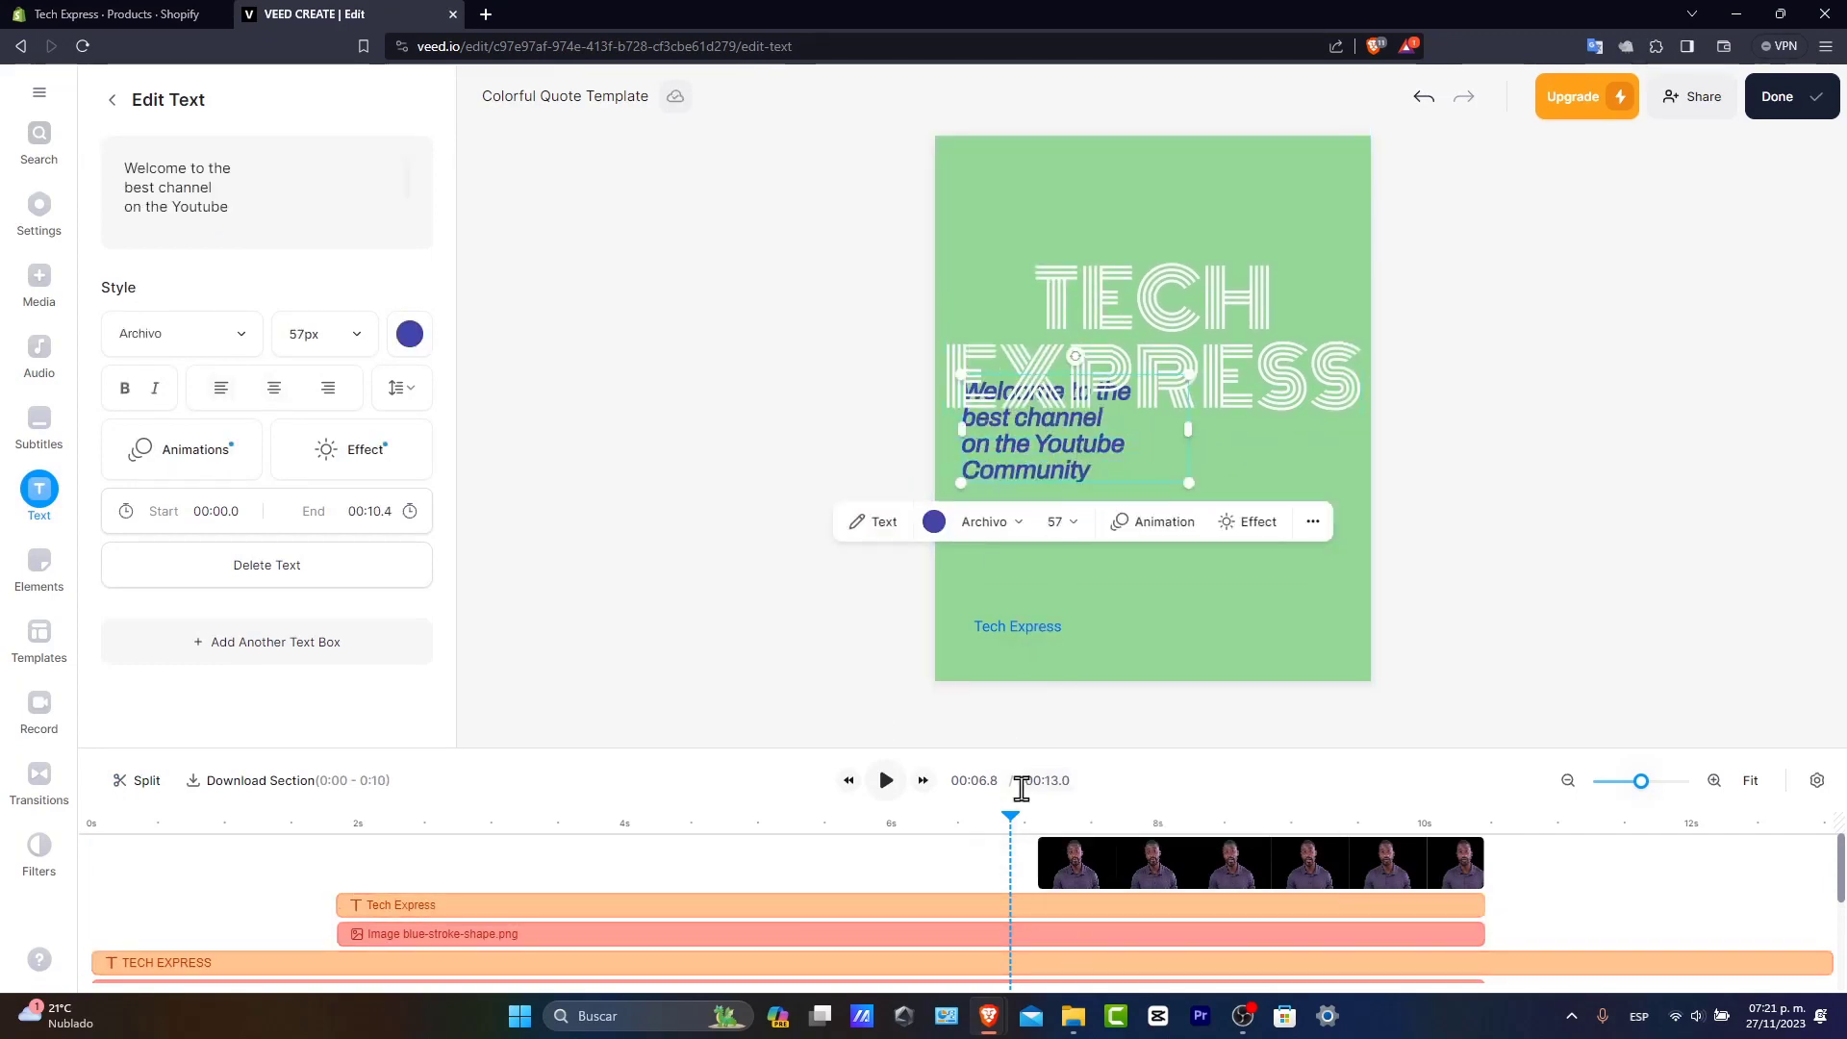
key(Delete)
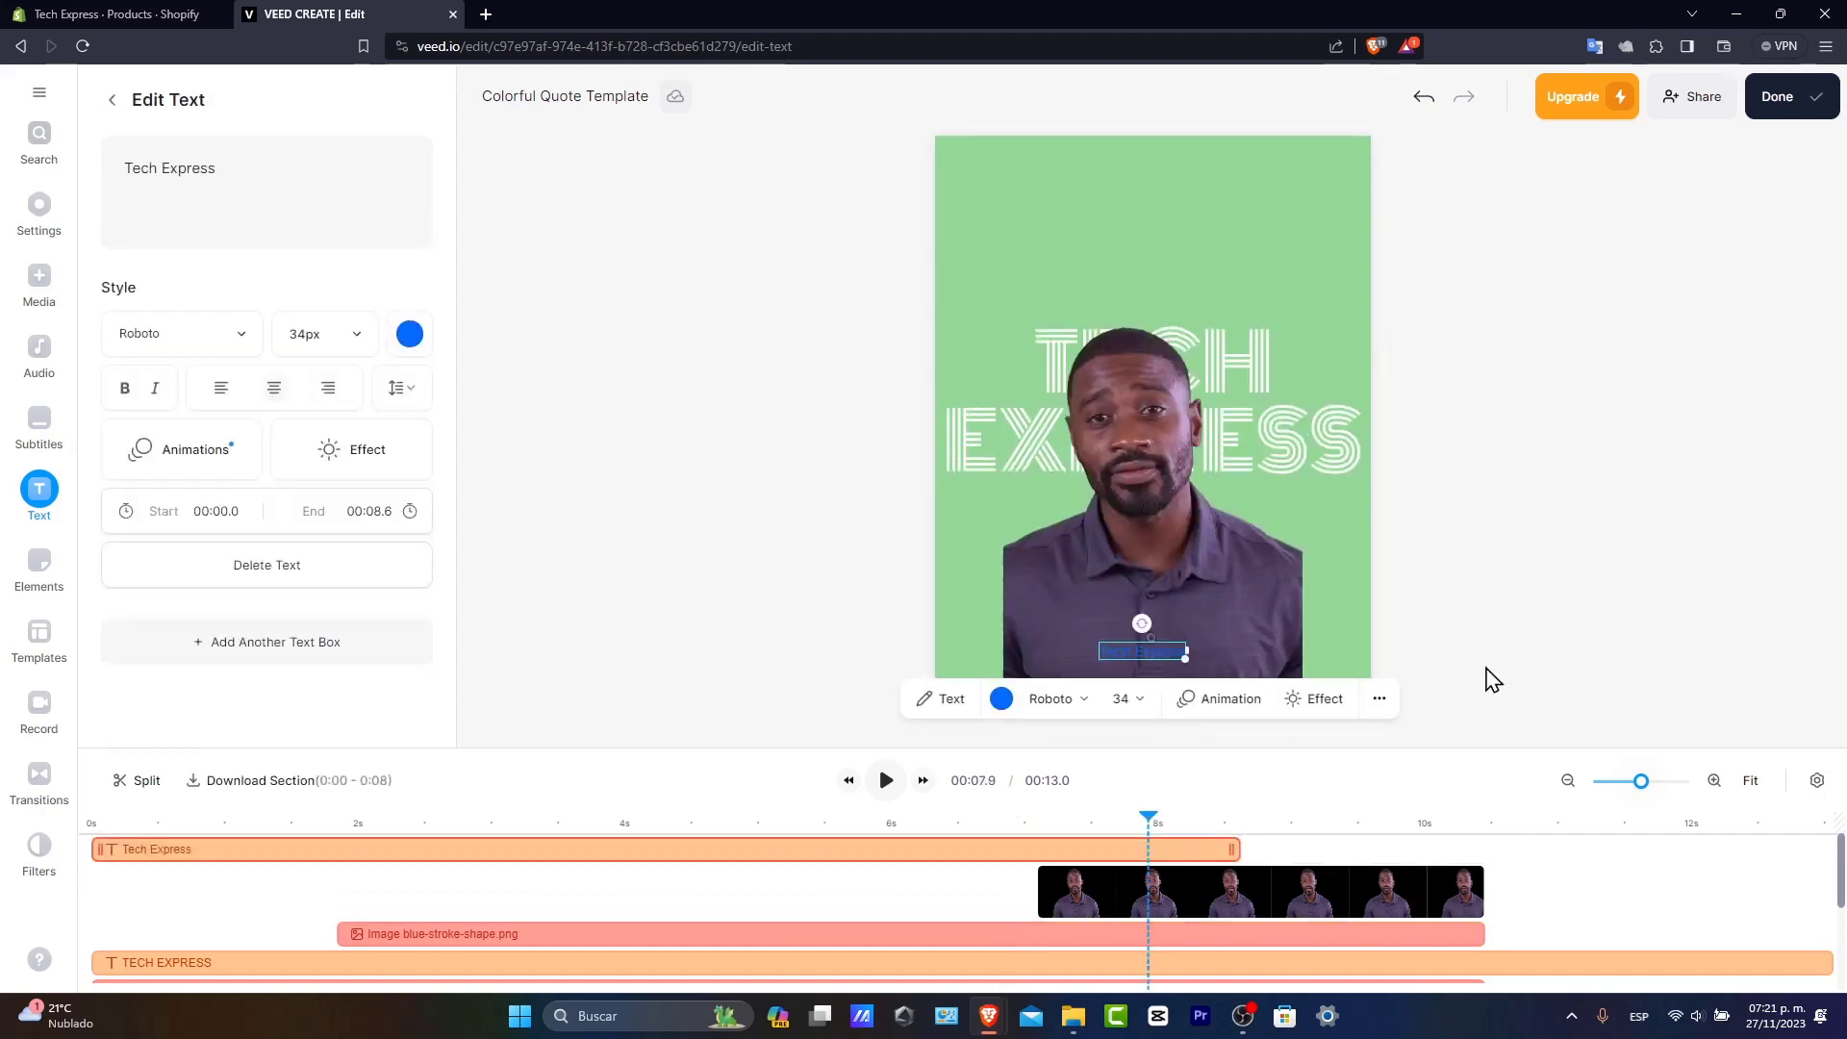
click(1485, 671)
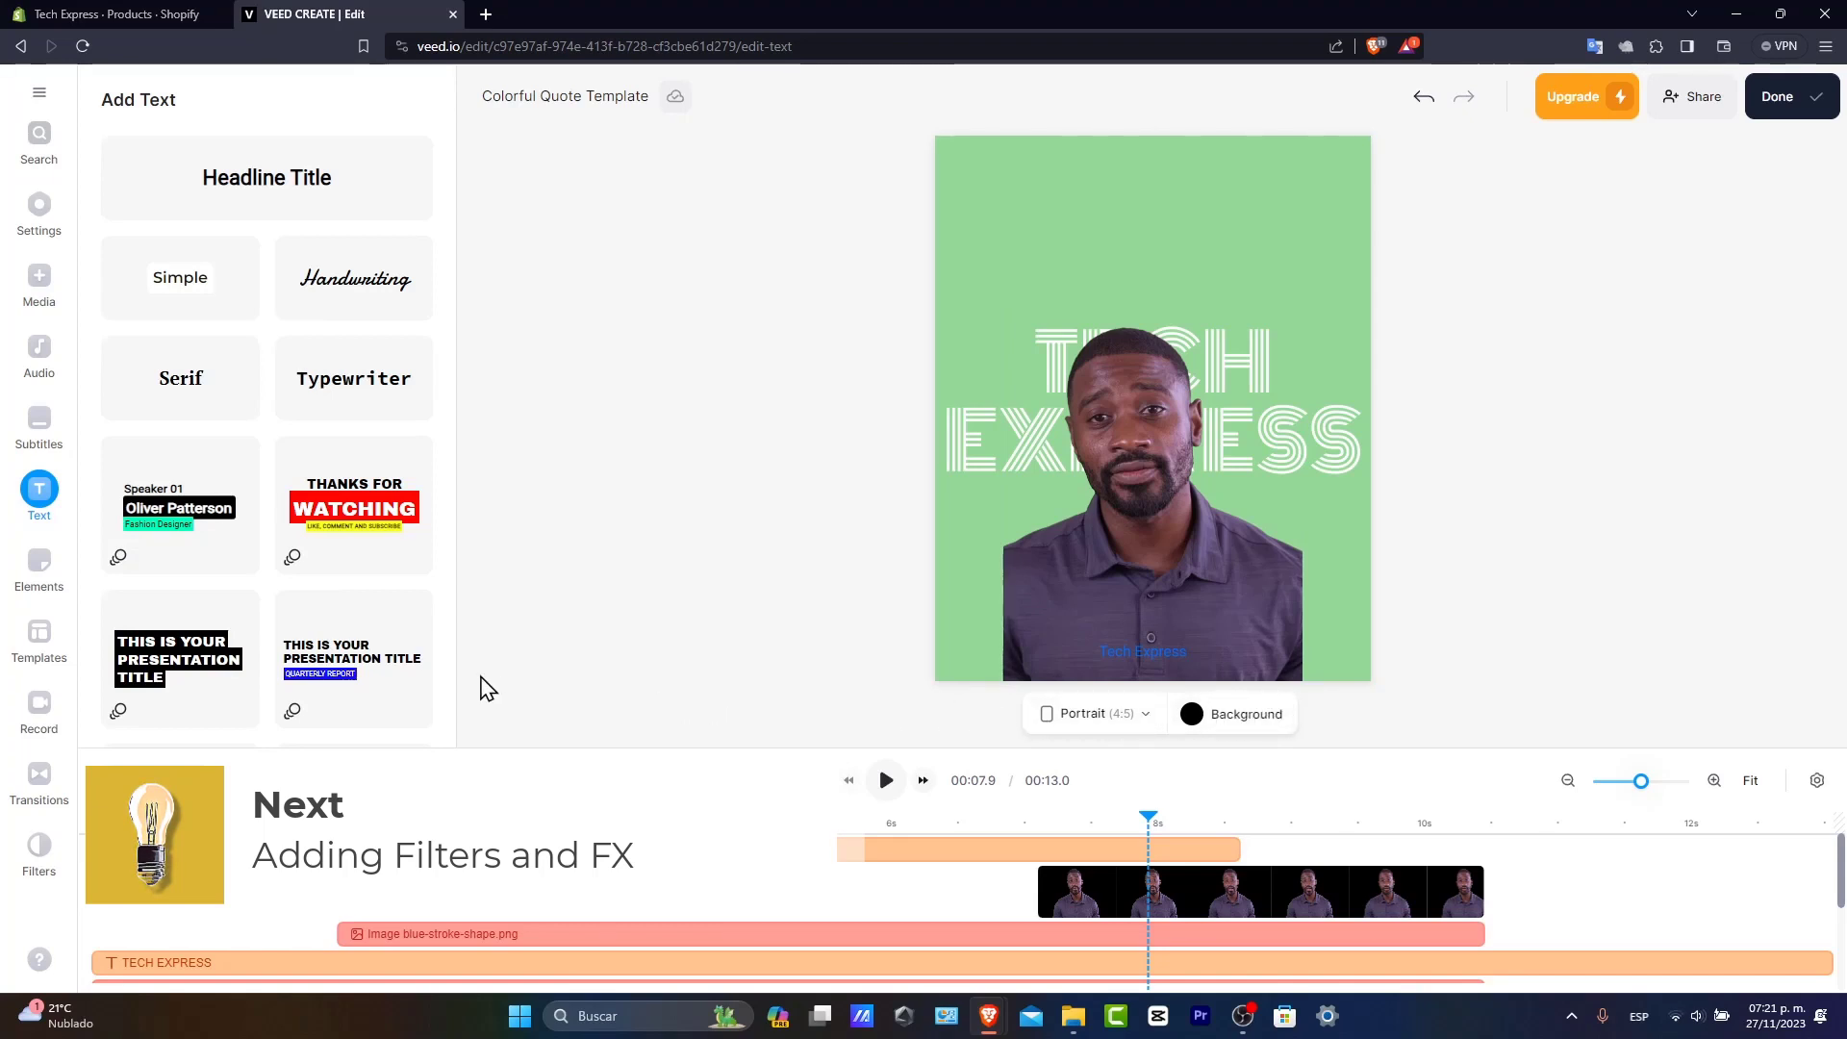
- Compare the Cottage I, Cottage II and Cottage III color grading filters and apply Cottage III at 100%
click(37, 861)
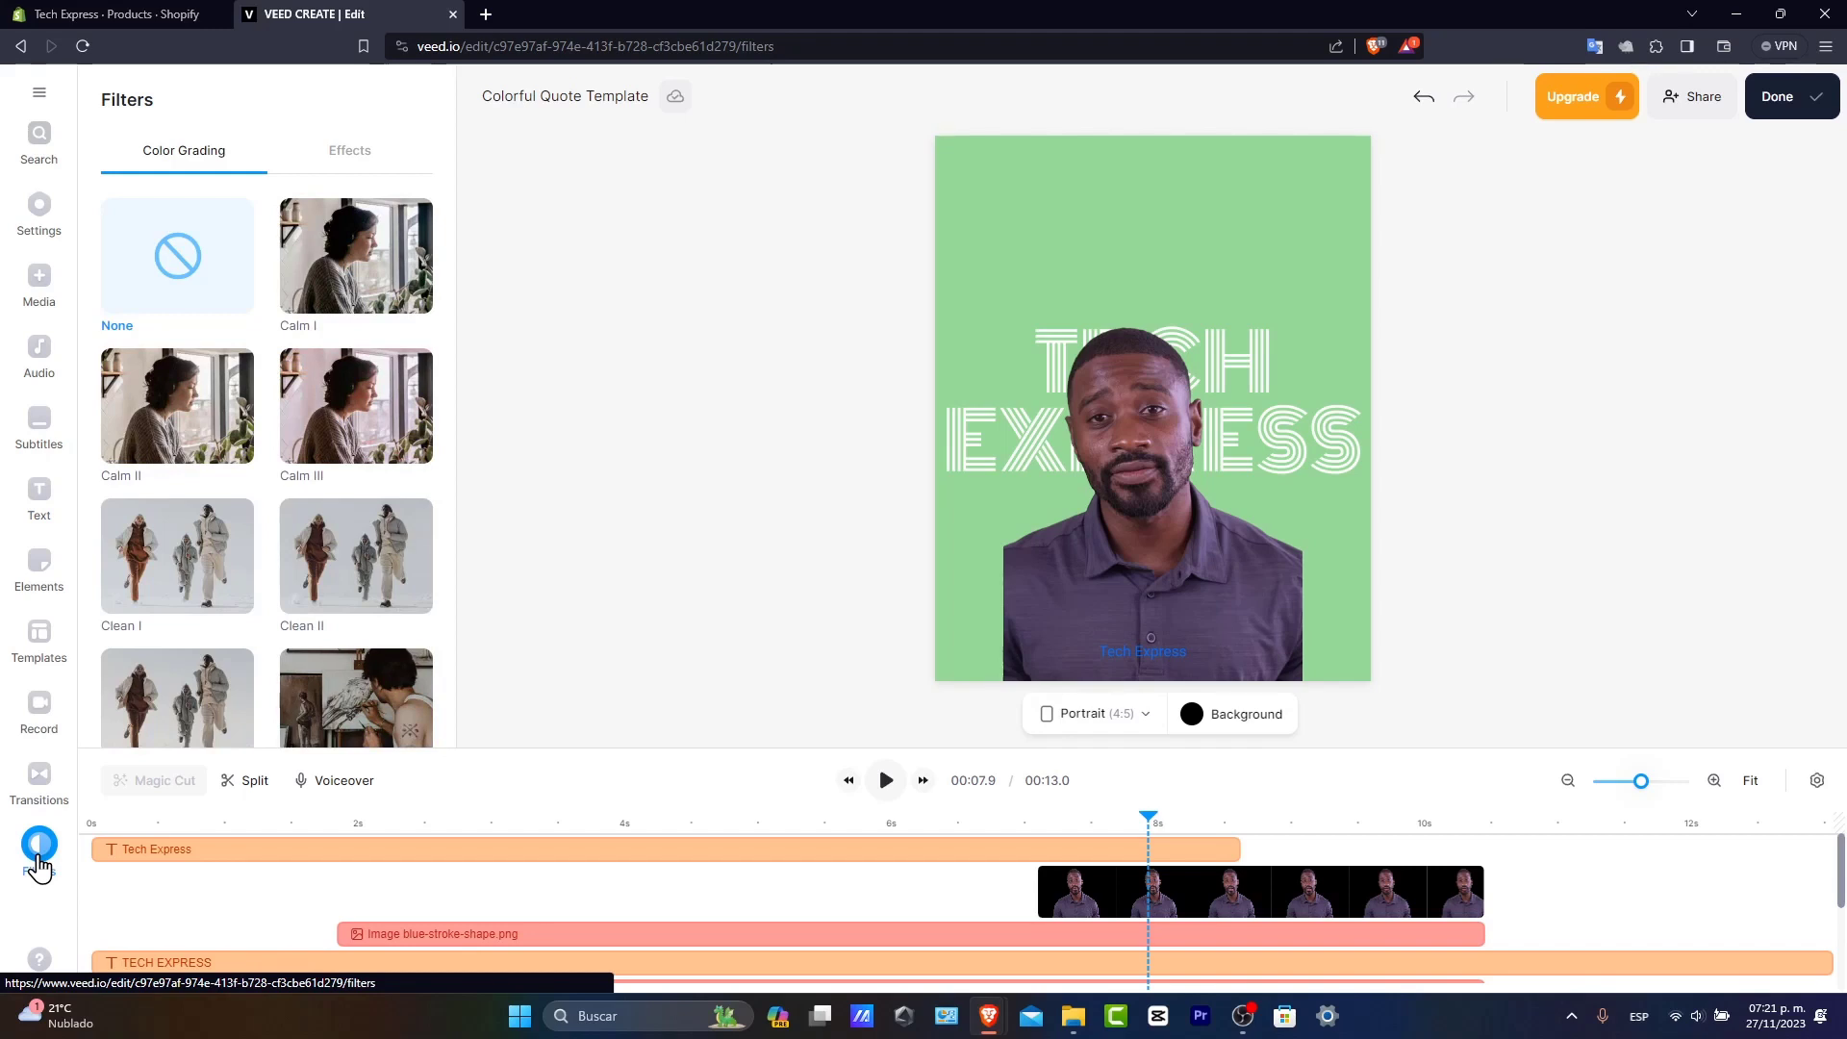
click(369, 688)
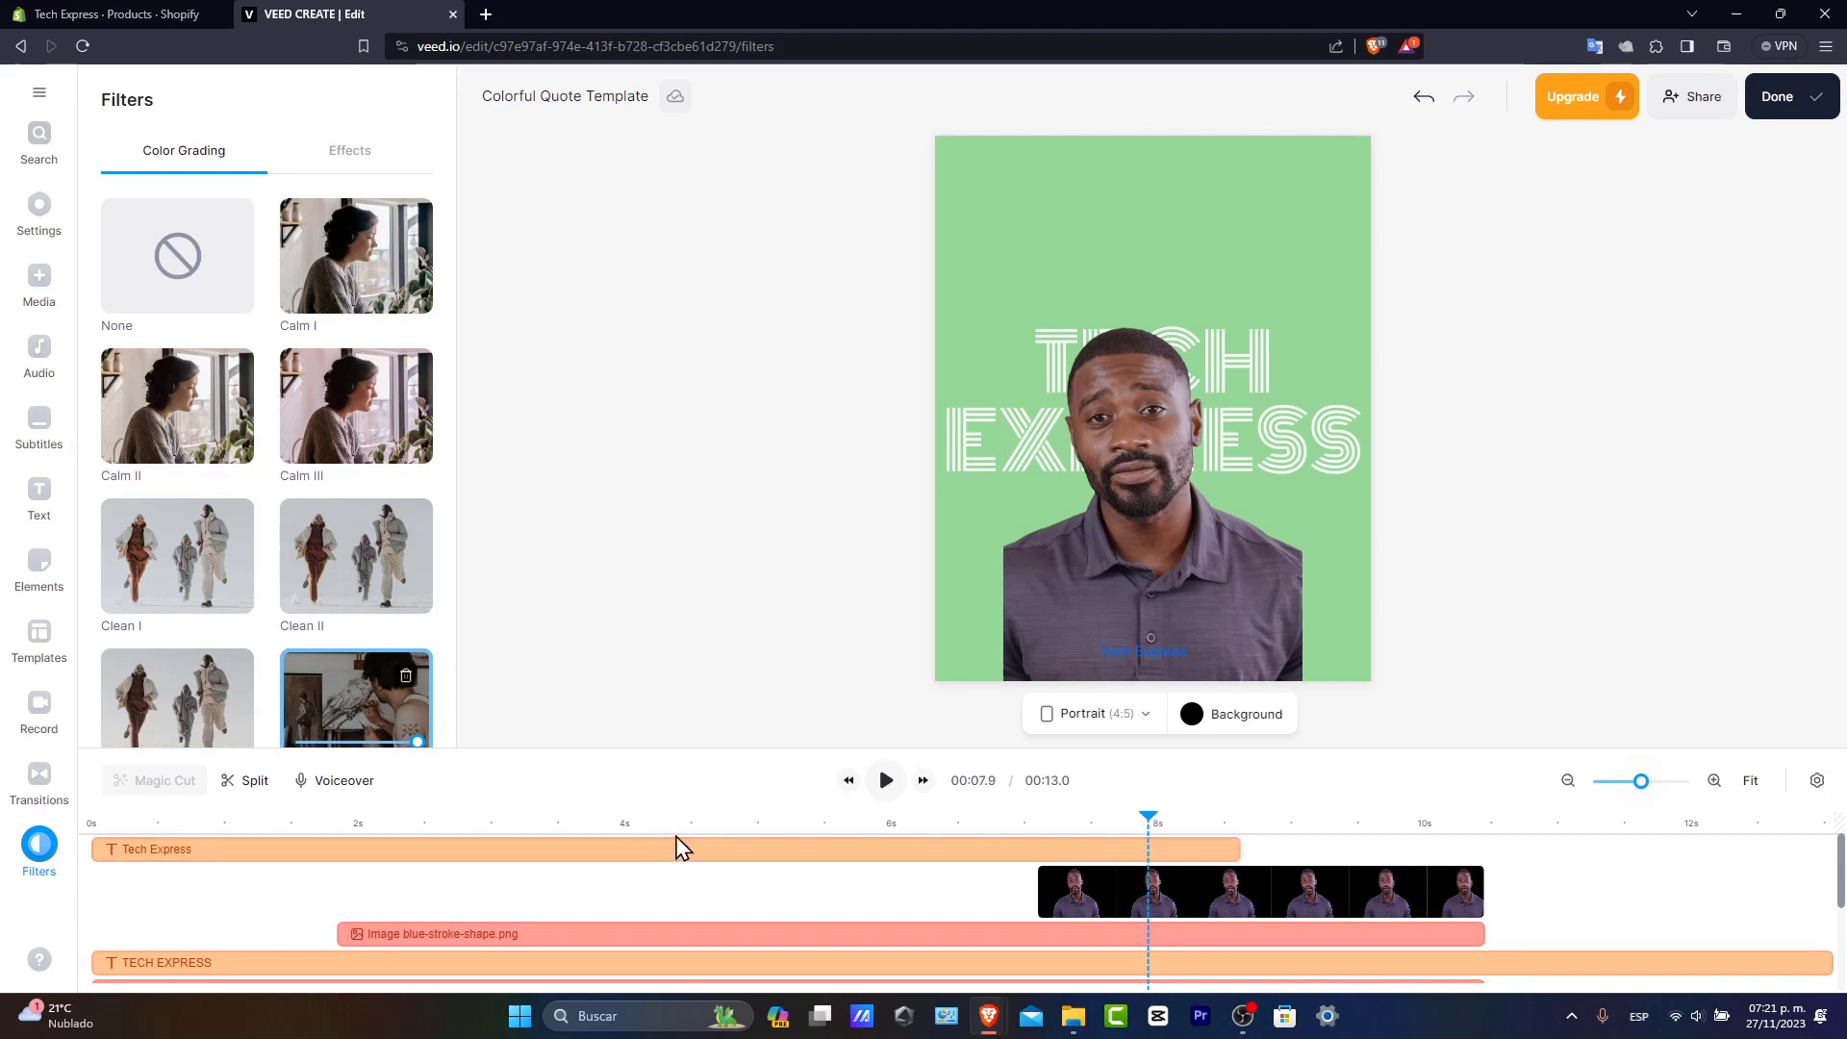
scroll(358, 688, down, 3)
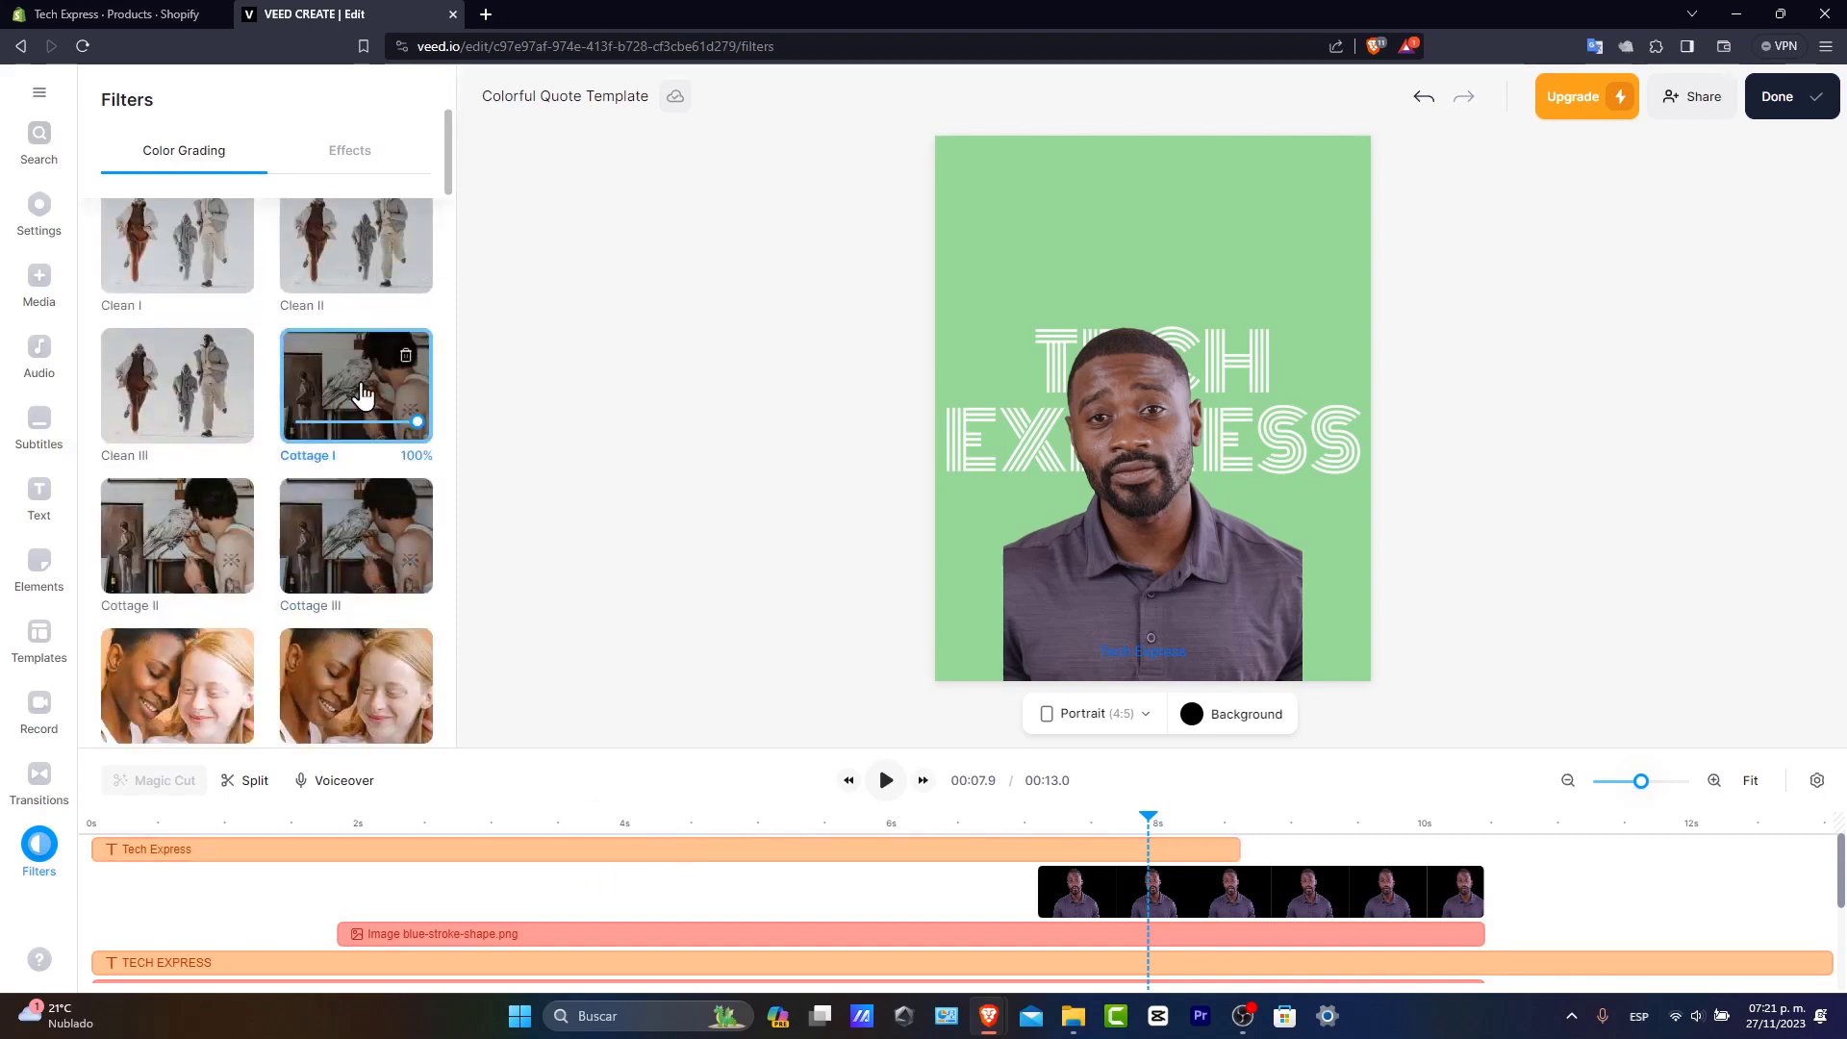
click(370, 523)
click(204, 538)
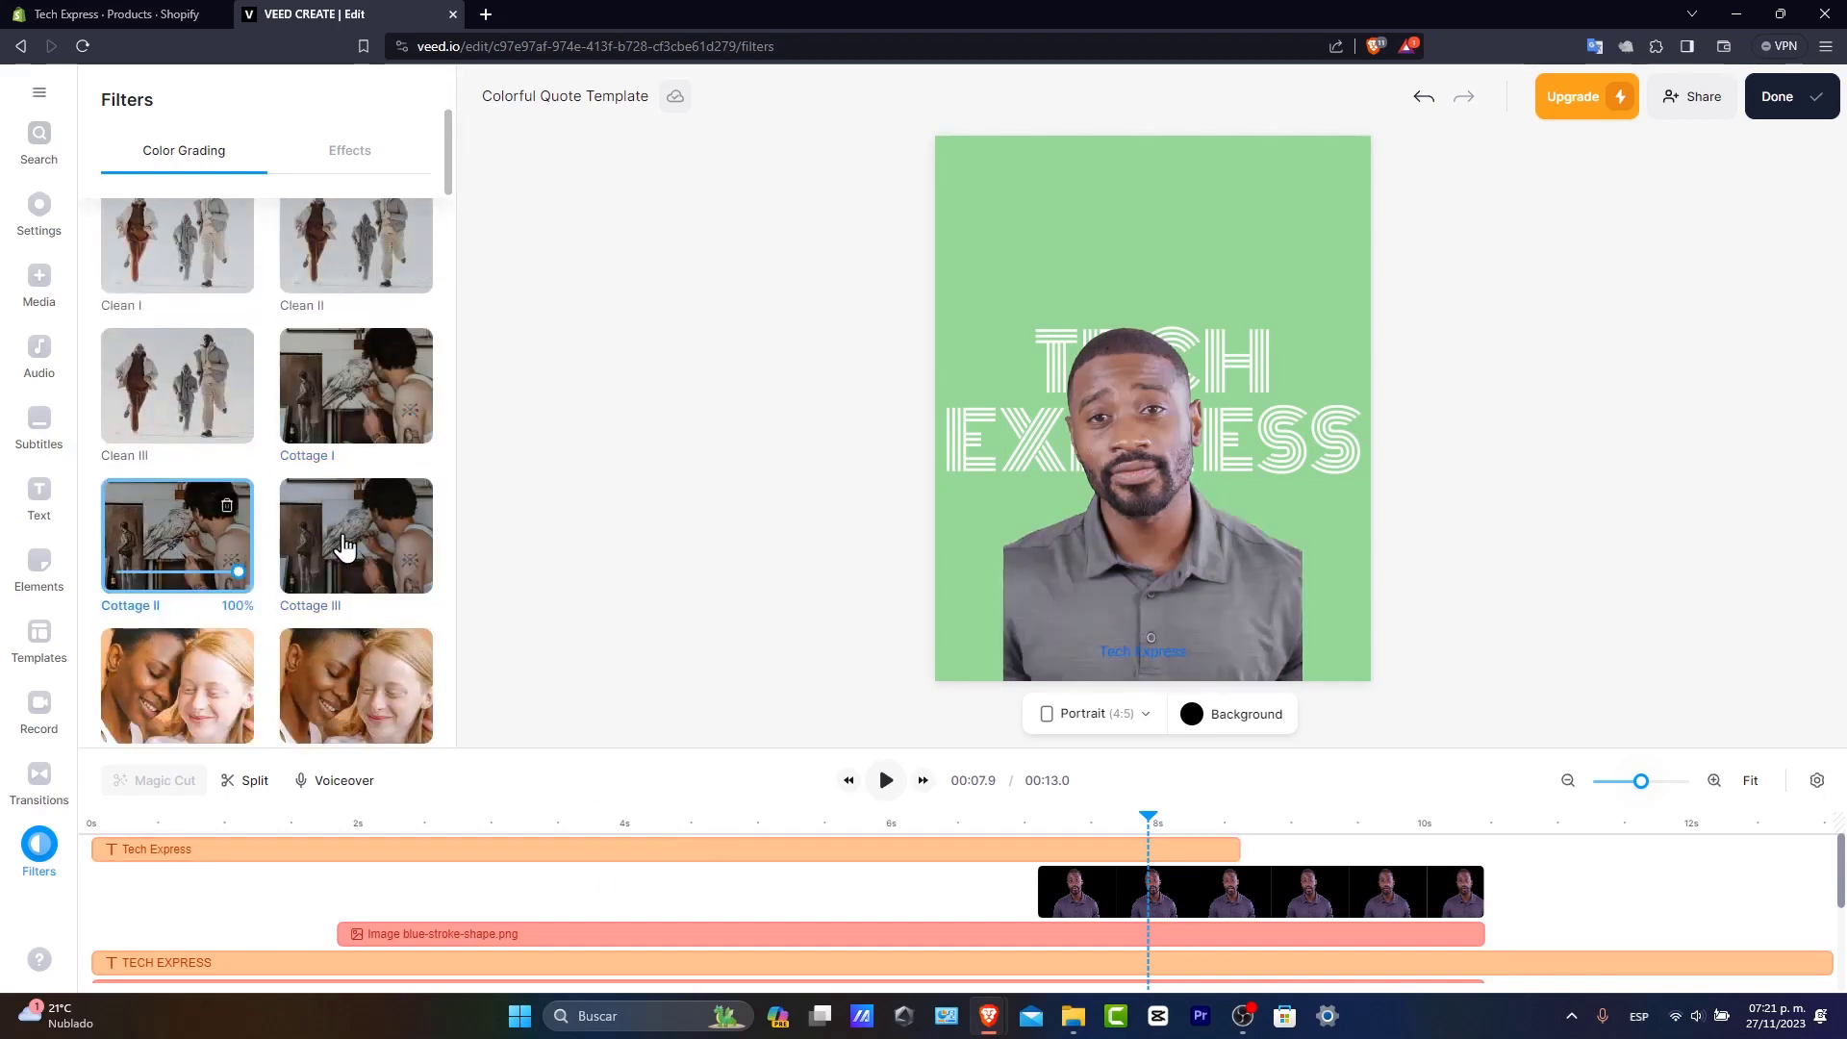
click(327, 550)
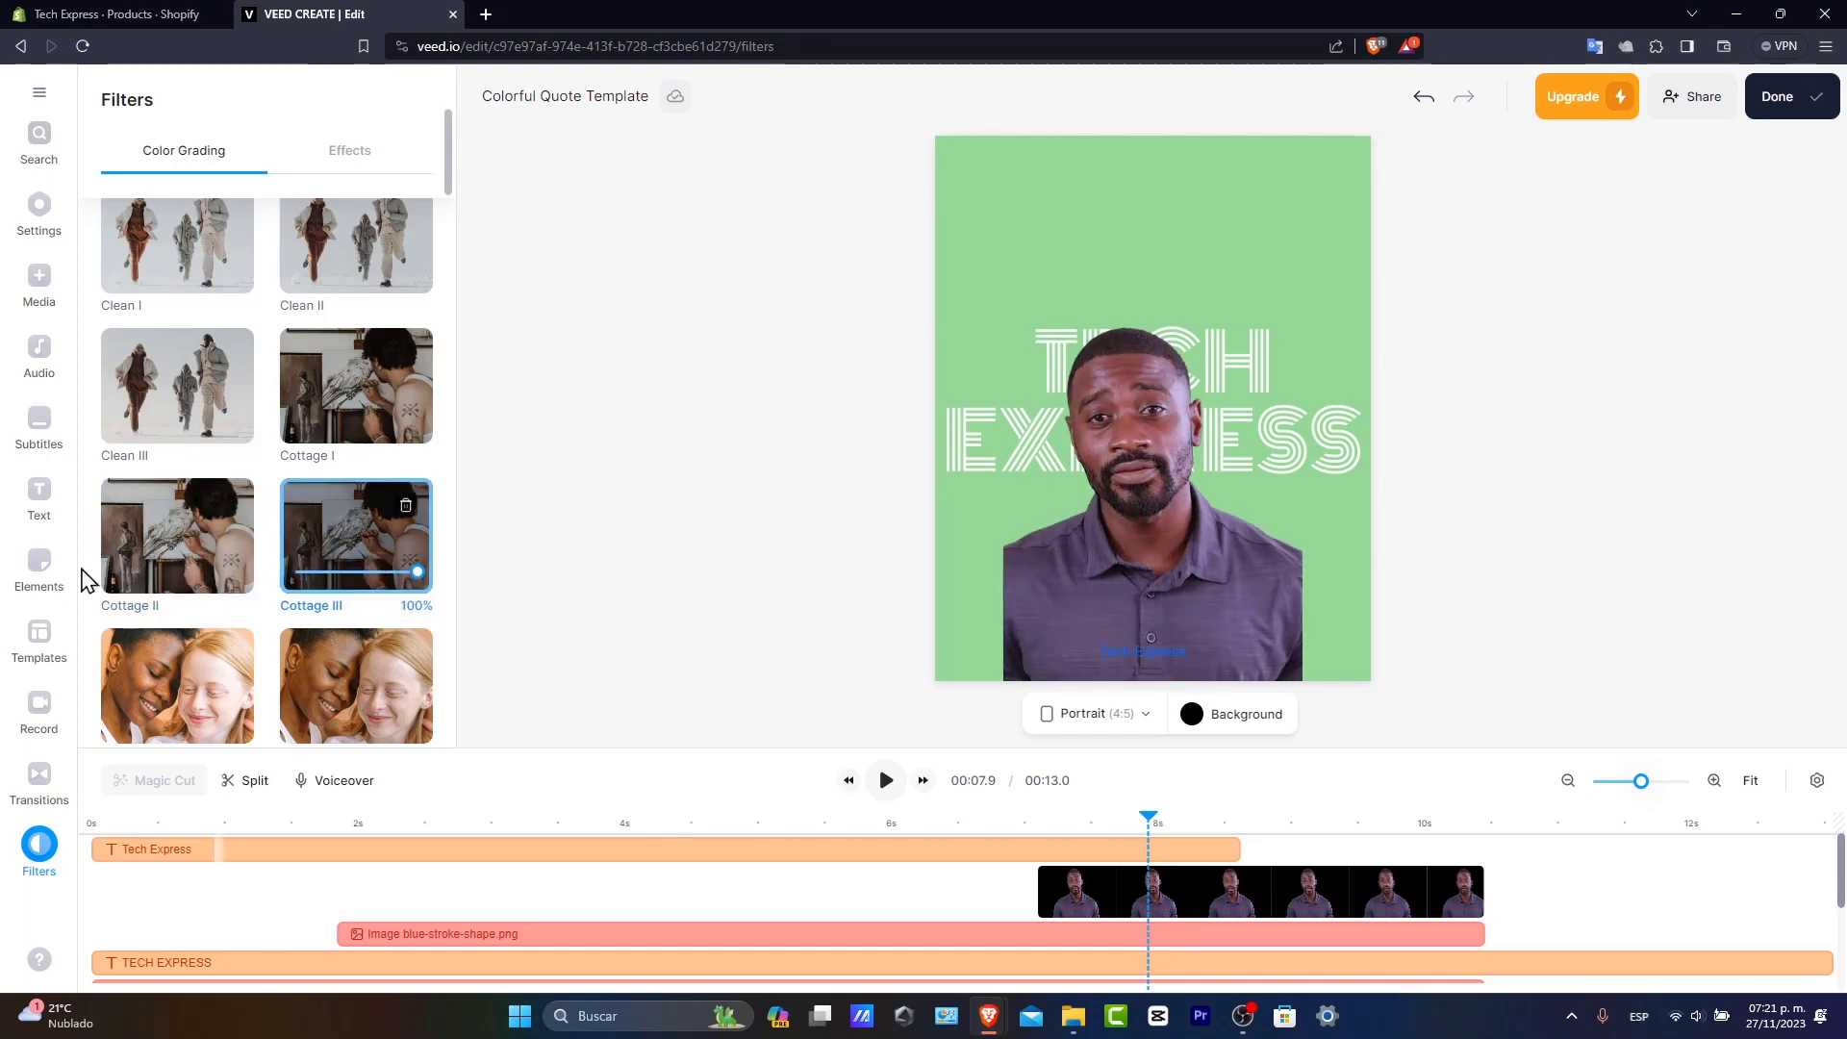
- Look at the project's audio options, including upload, Text To Speech, Voiceover and Stock Music
click(19, 528)
click(39, 349)
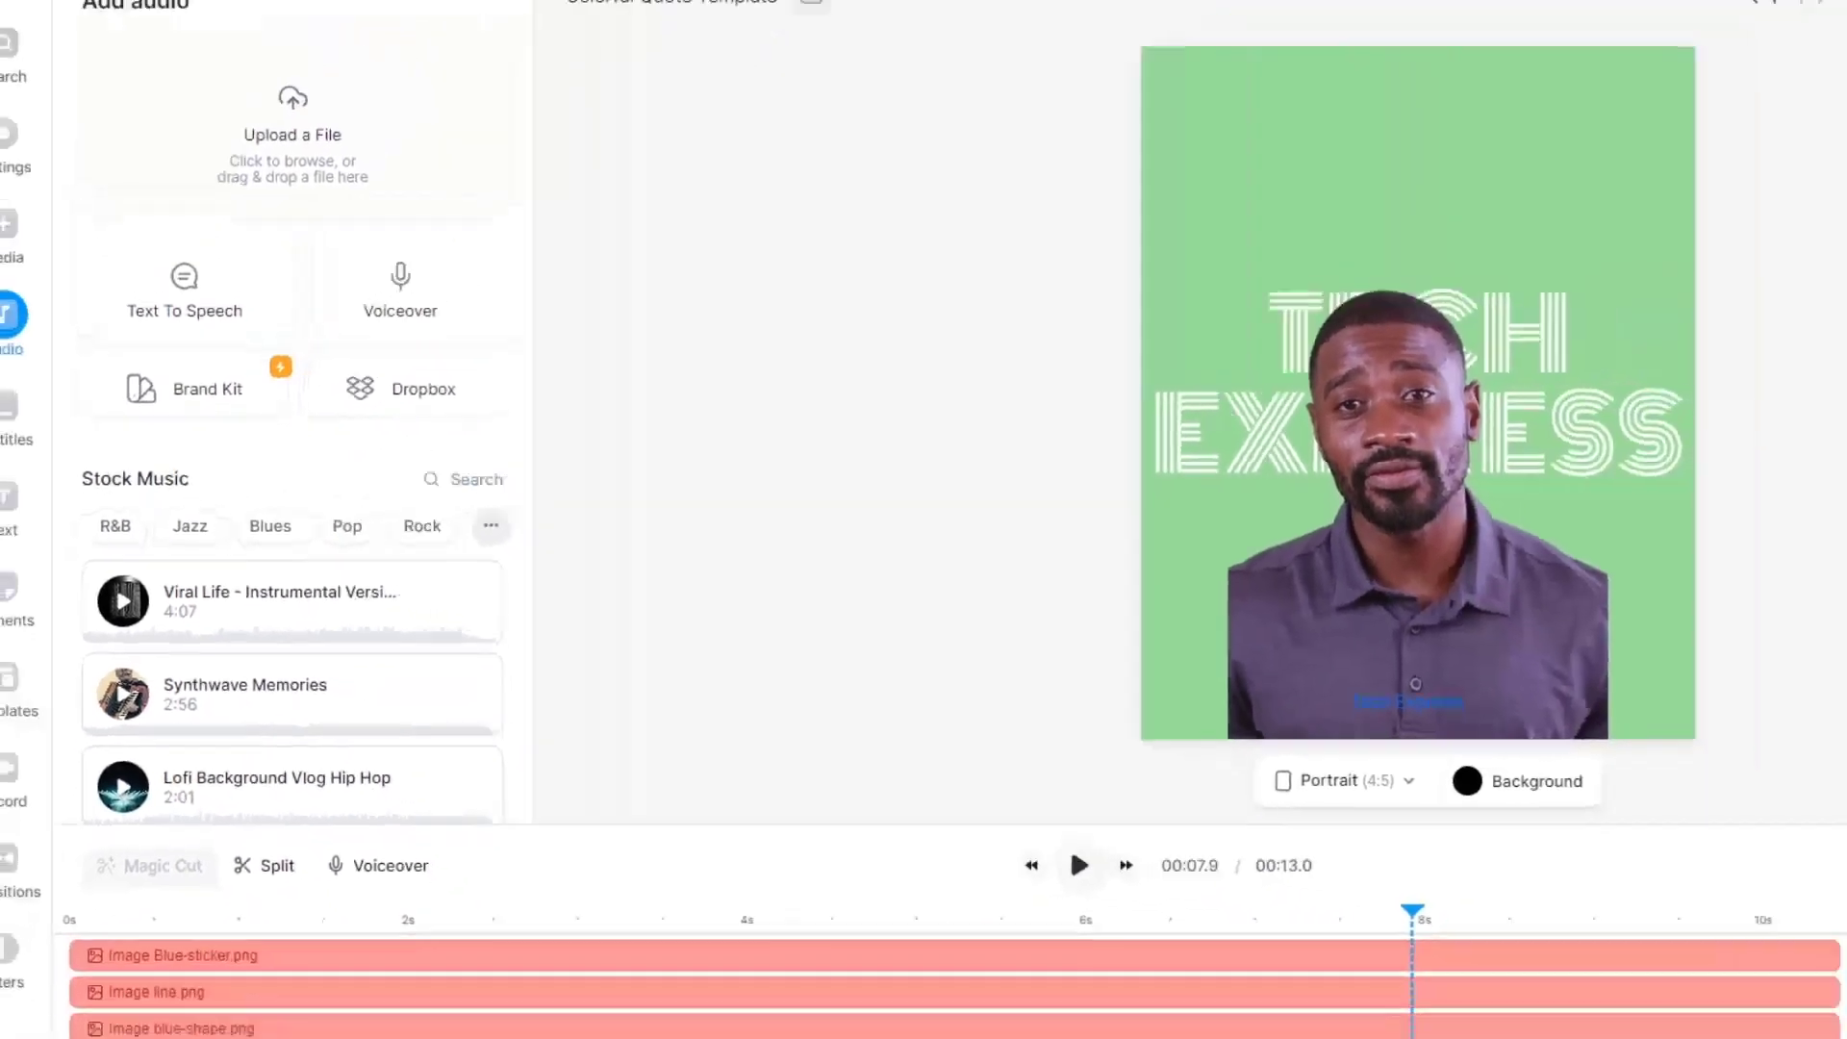
click(610, 968)
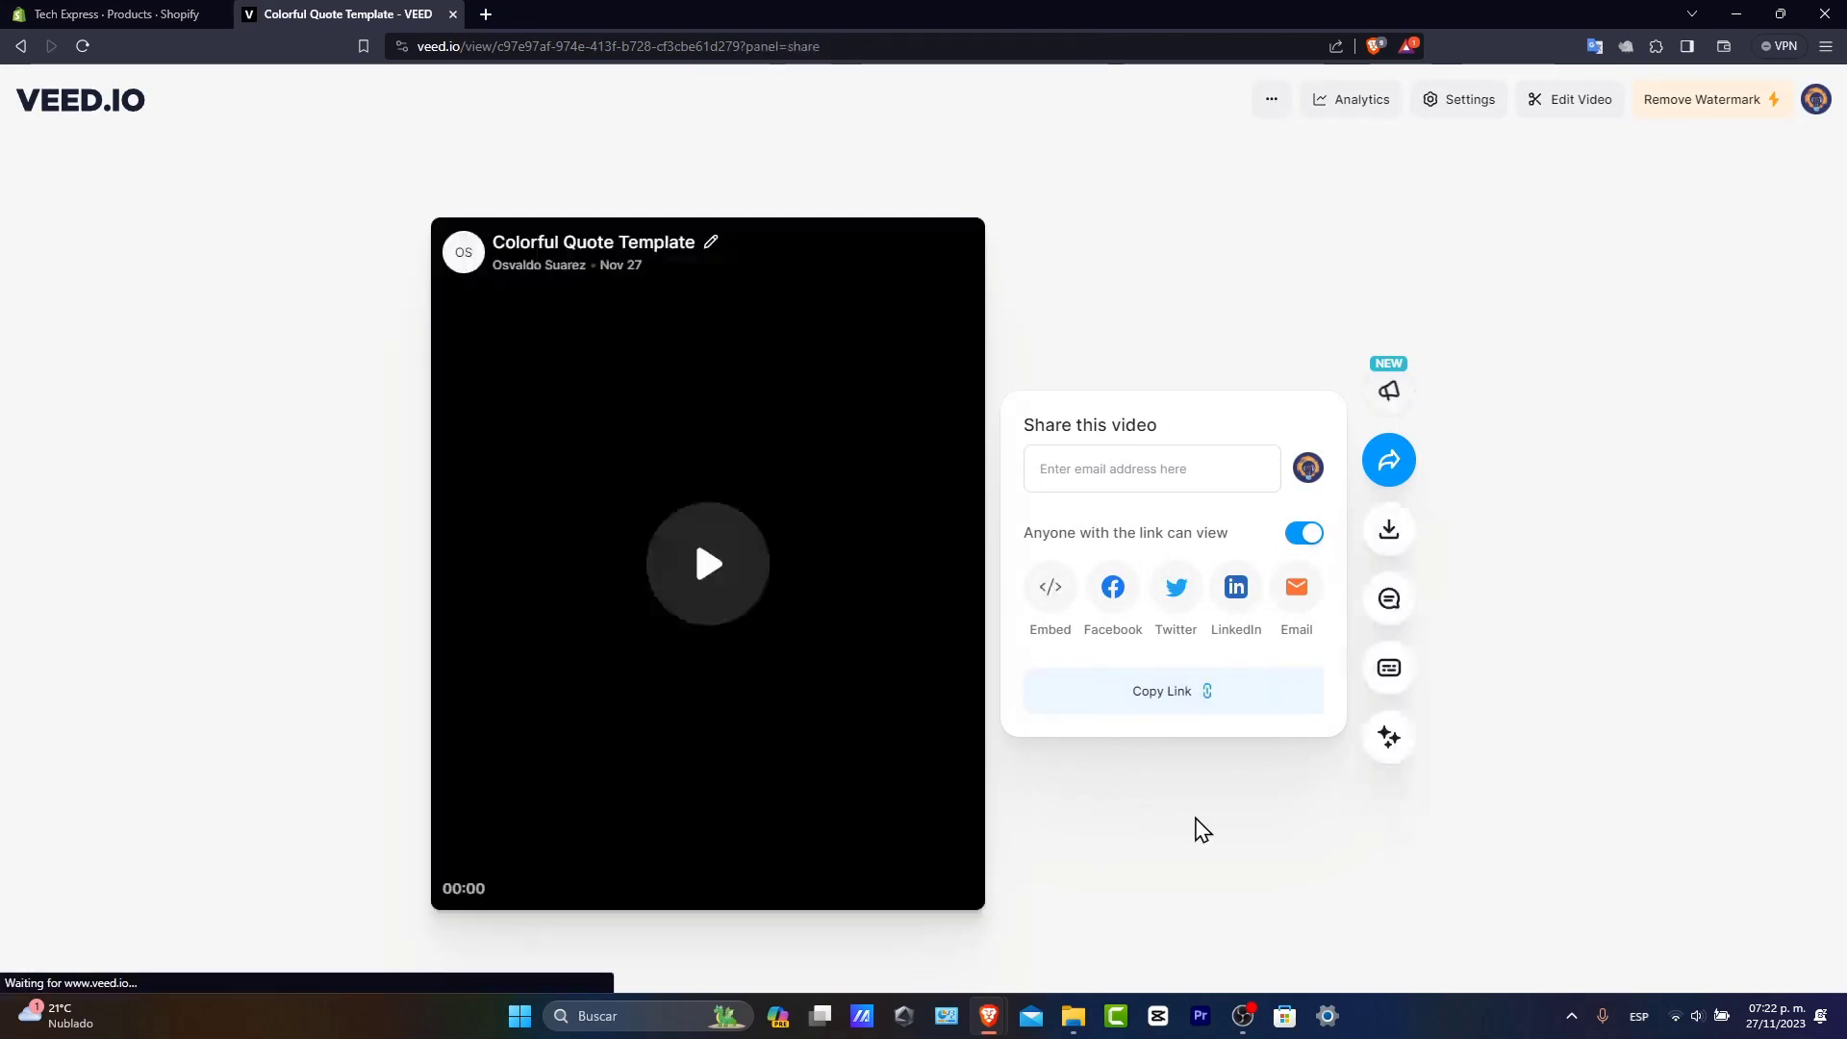
- Review the exported video and its AI Experiments options, and return to the VEED workspaces page
click(471, 887)
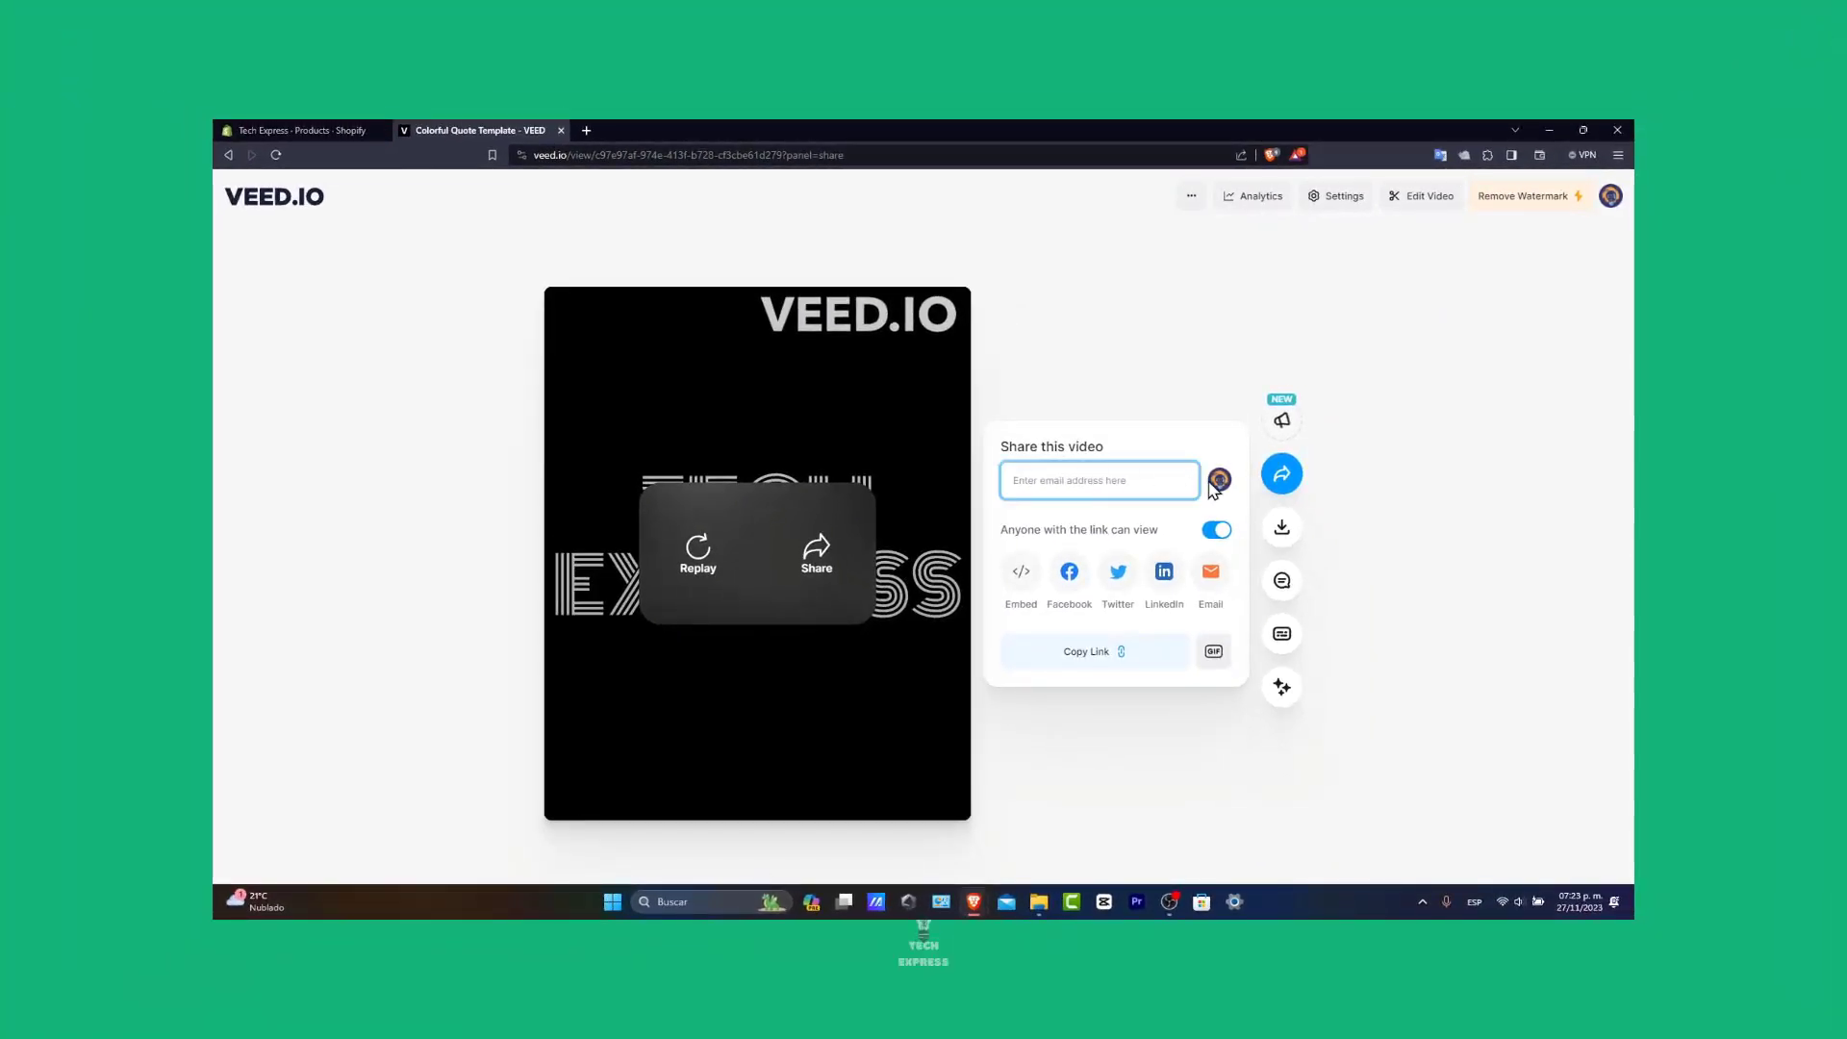
click(1280, 689)
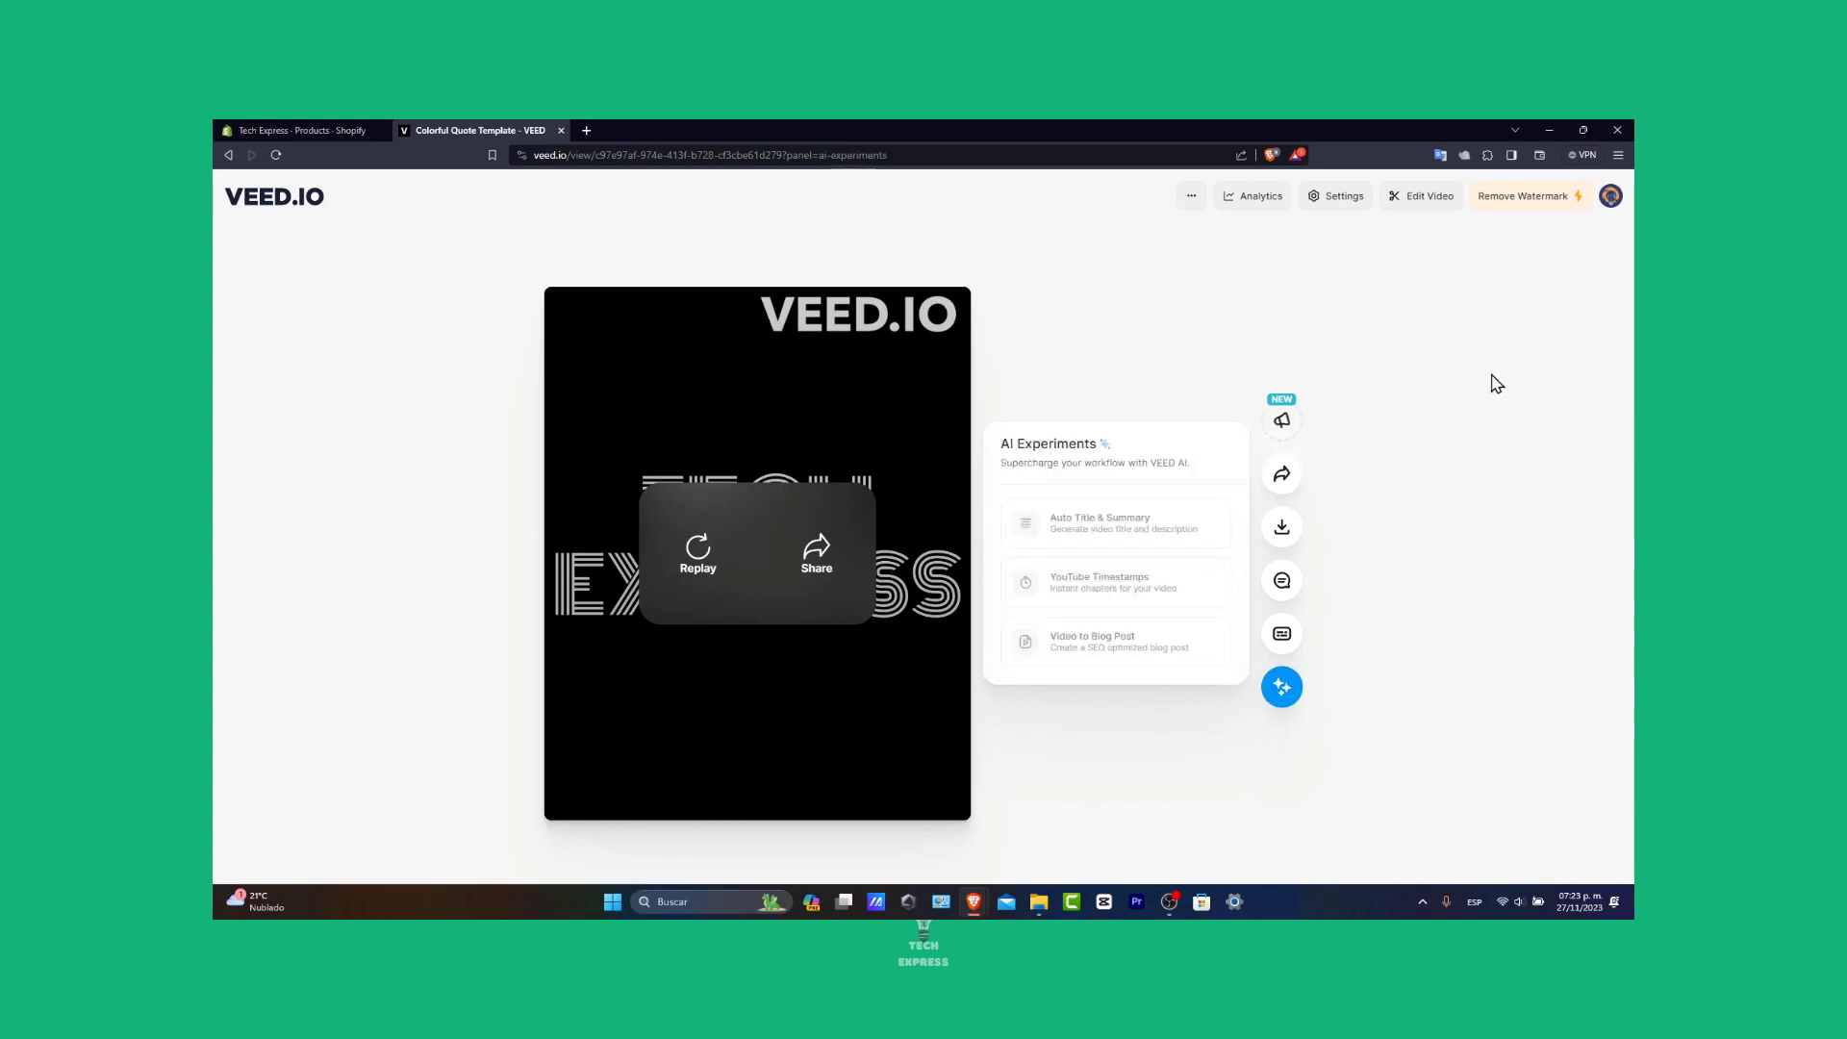
click(272, 207)
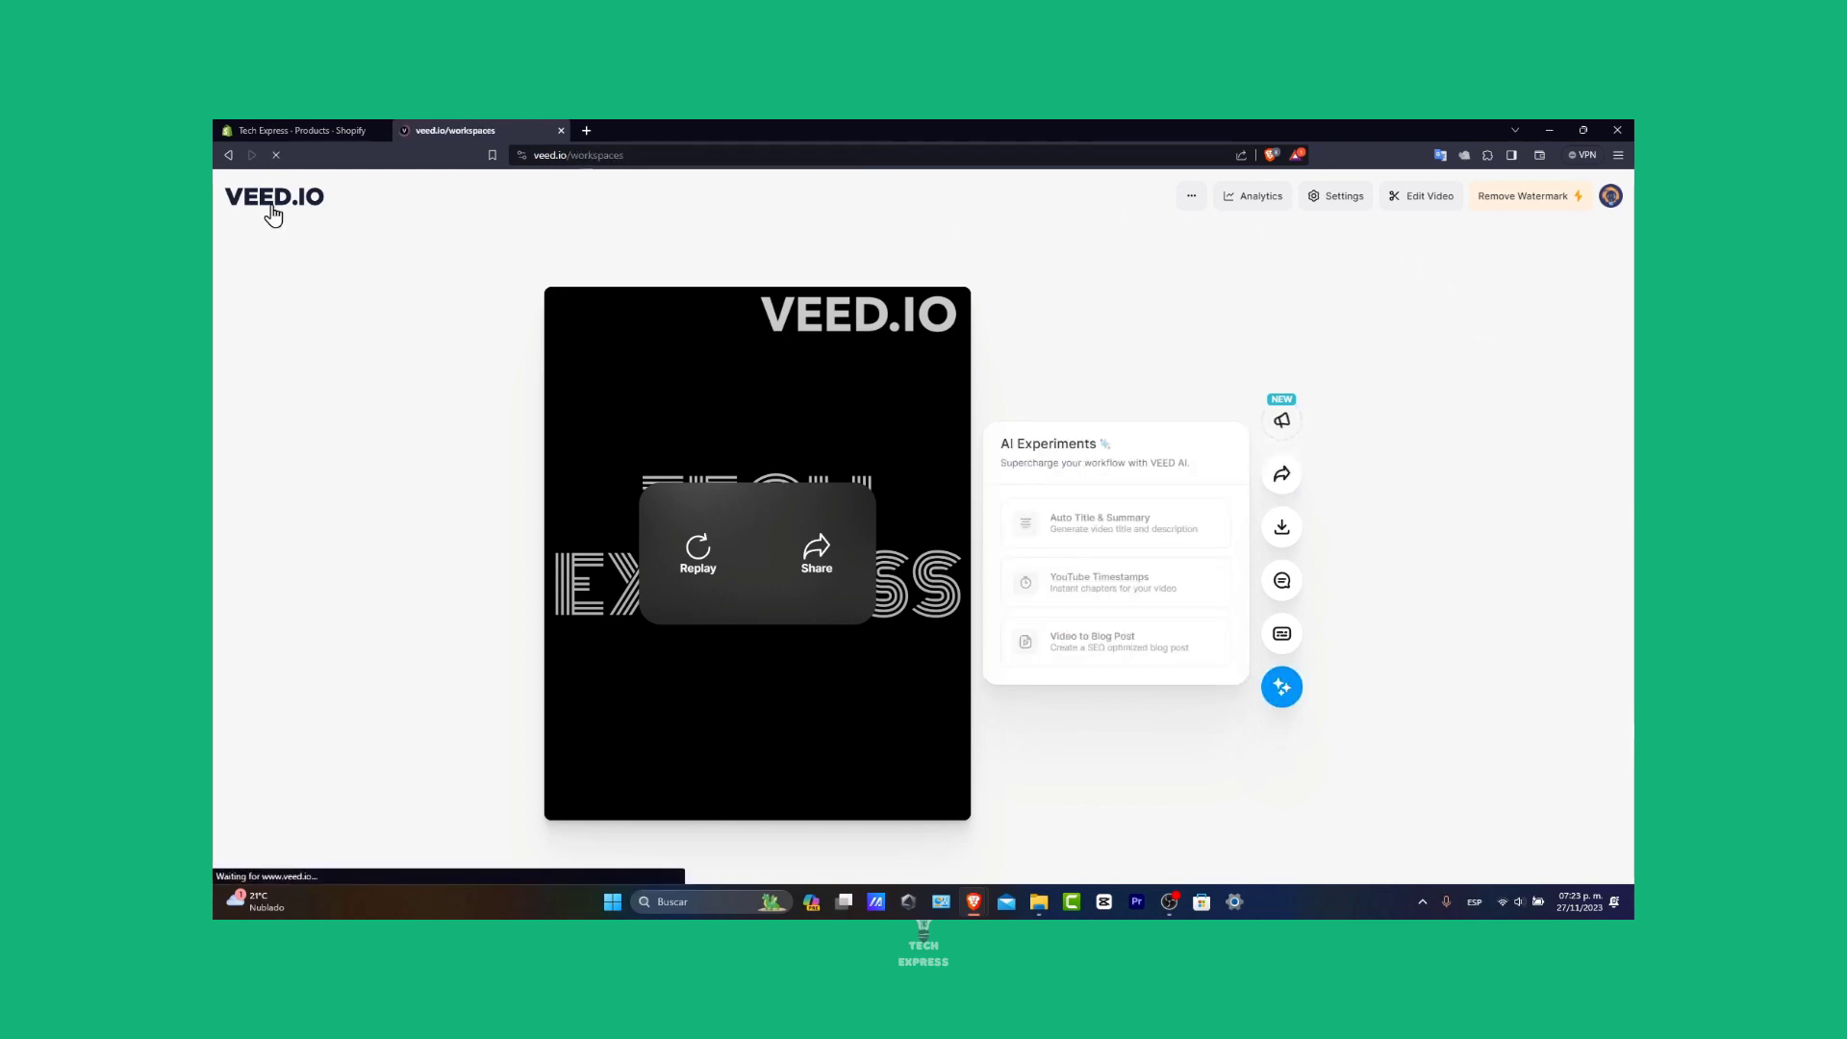